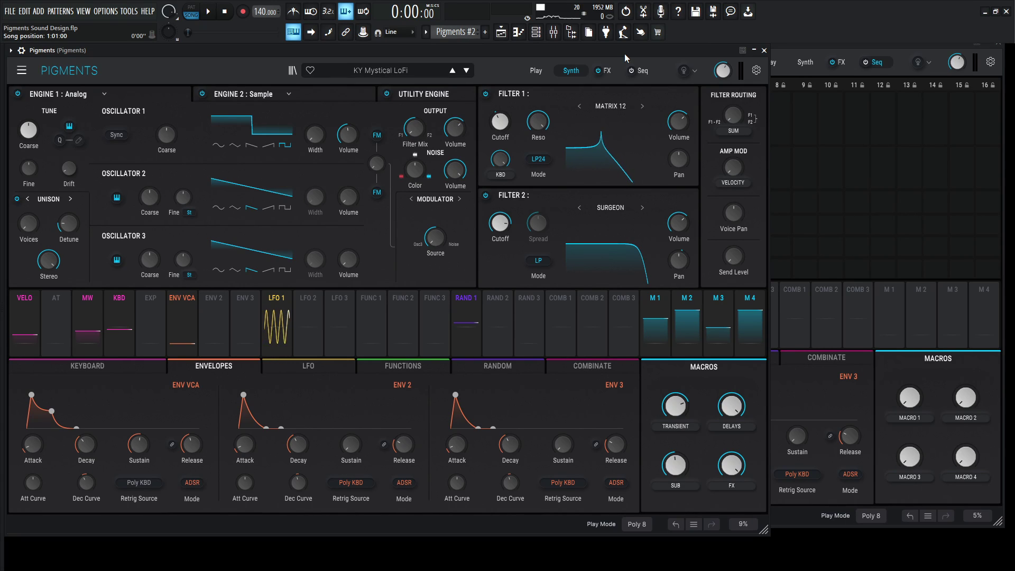
Step: Play a melody through the KY Mystical LoFi preset to audition its full sound
key(e)
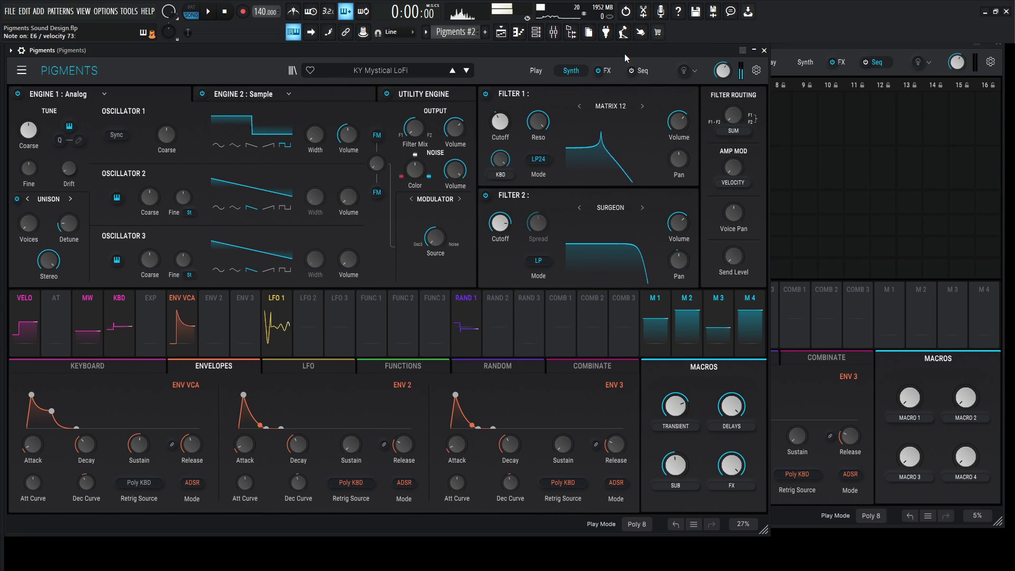
key(b)
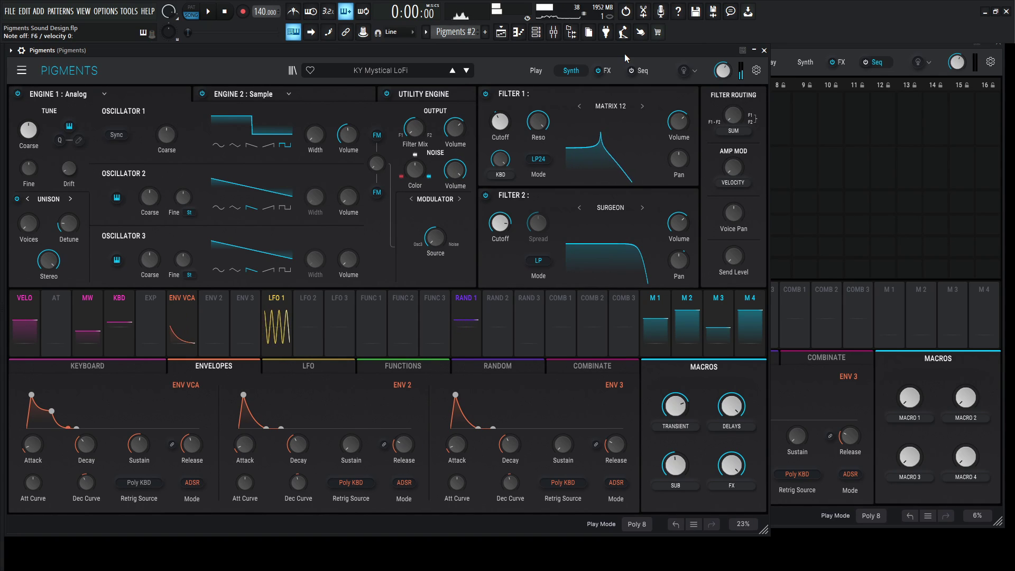
key(e)
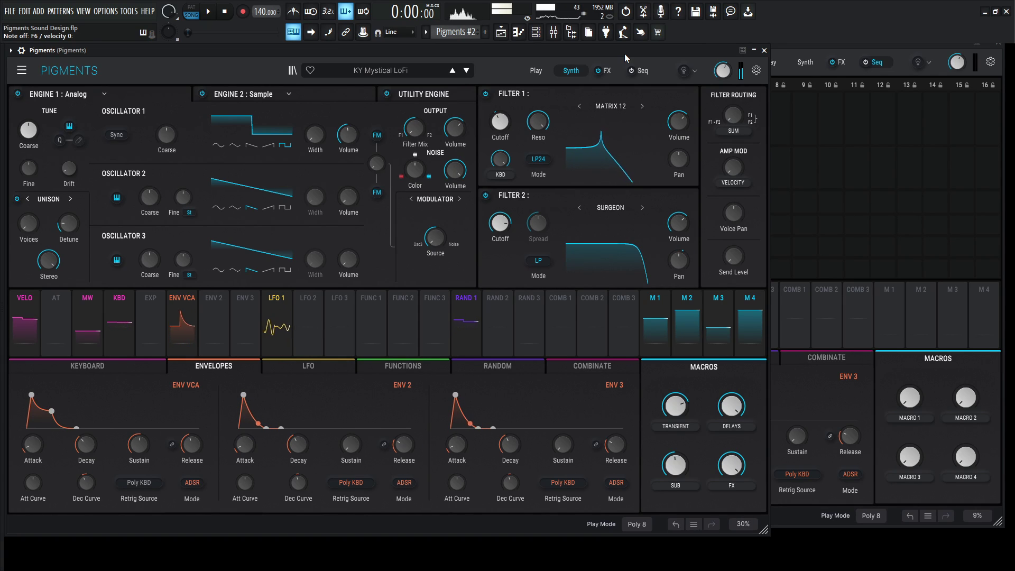
key(w)
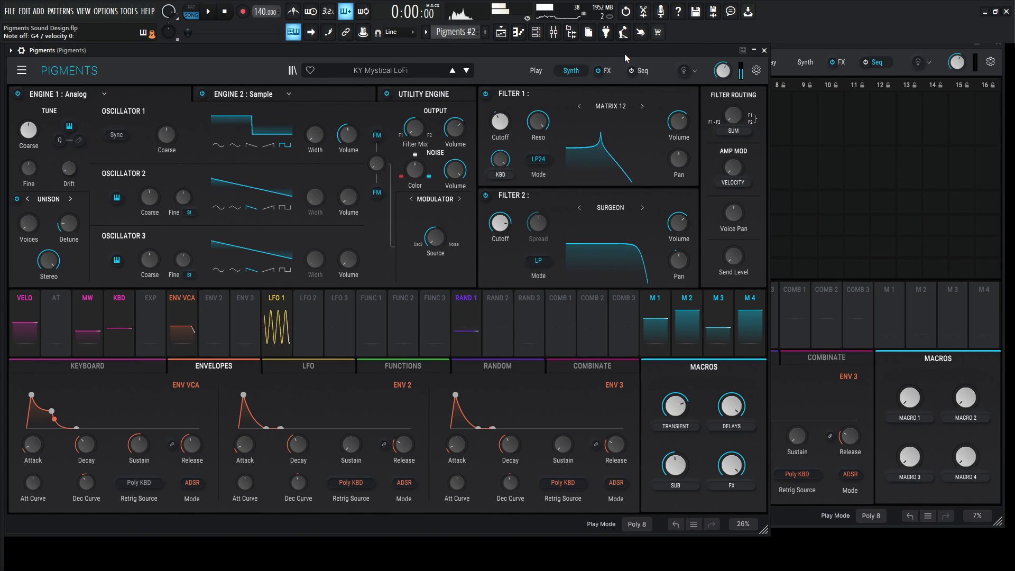
key(o)
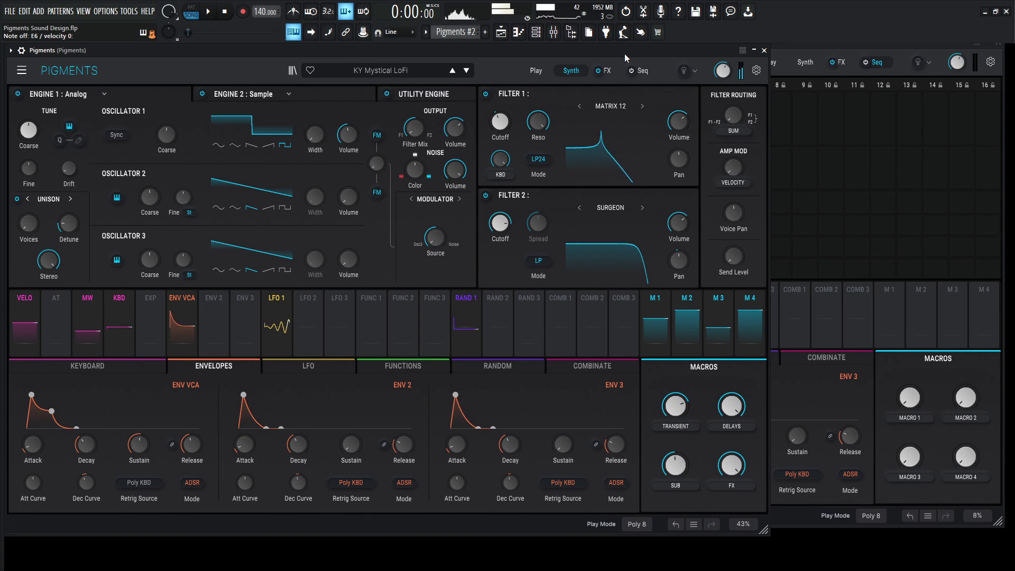
key(t)
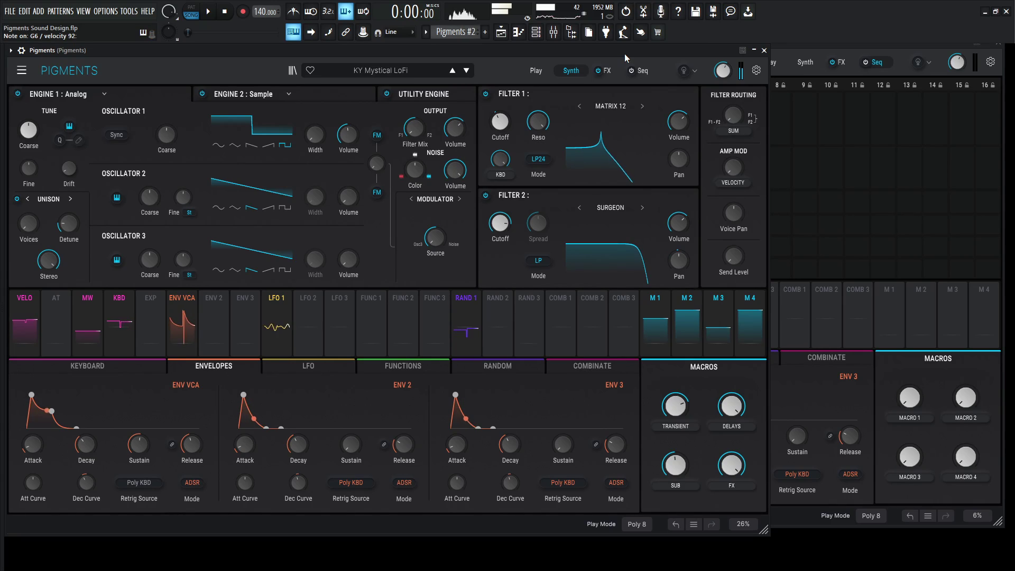
key(e)
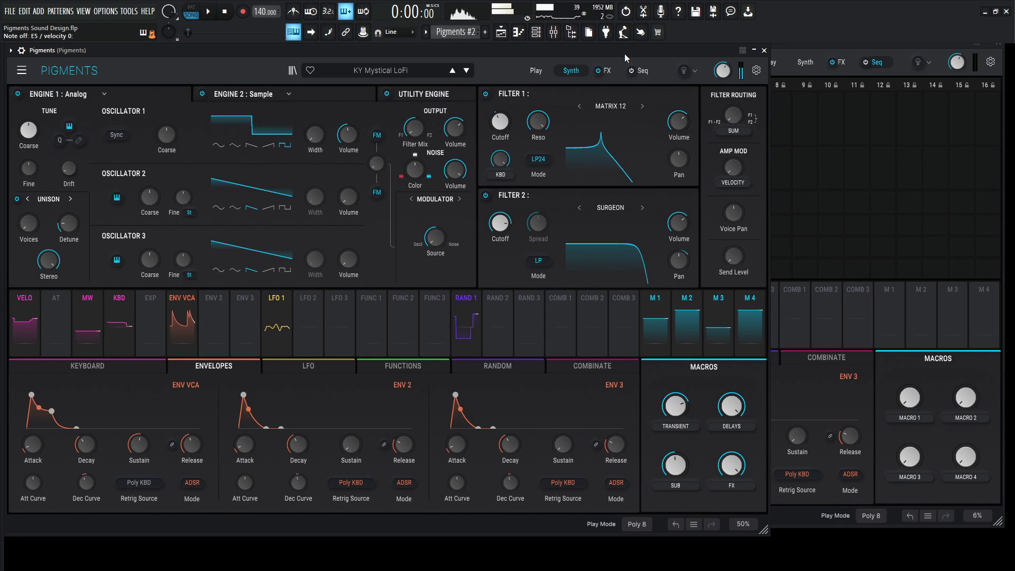
key(x)
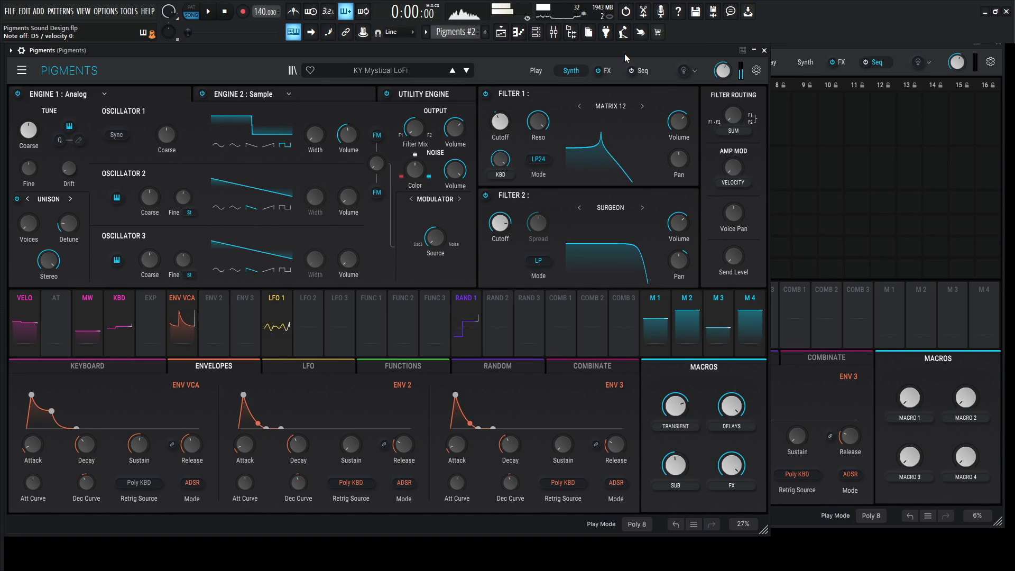
key(q)
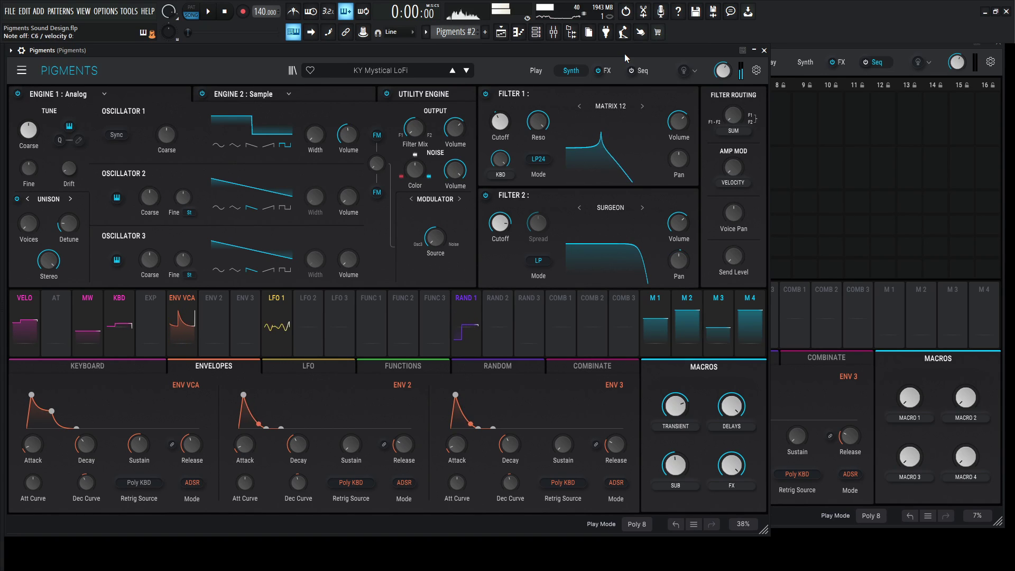
key(x)
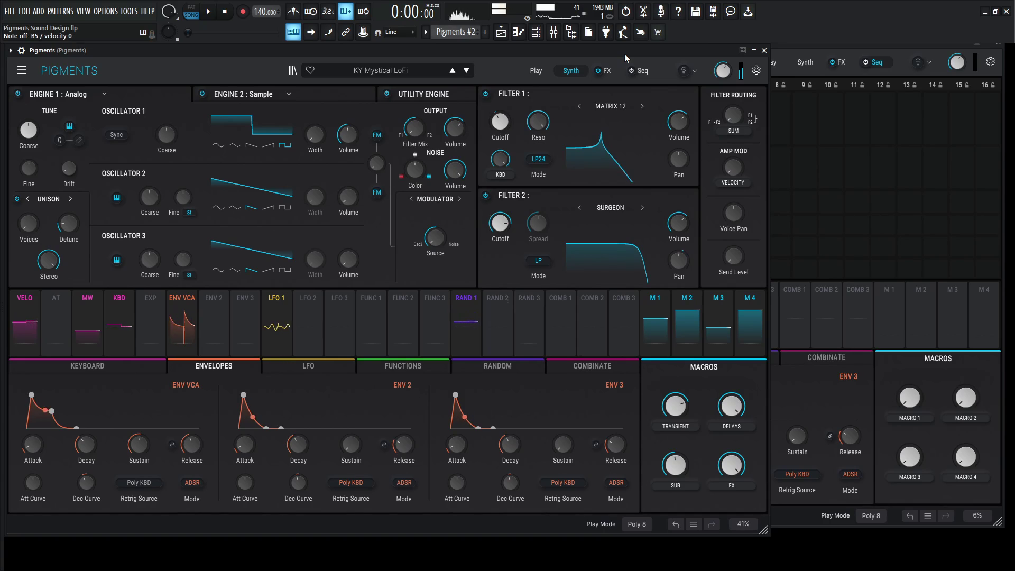
key(x)
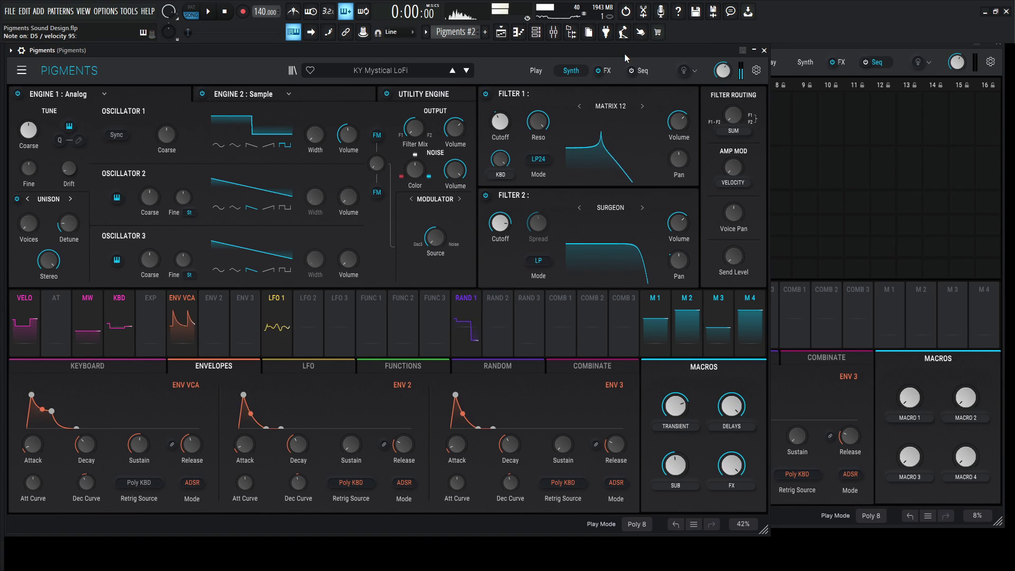
key(x)
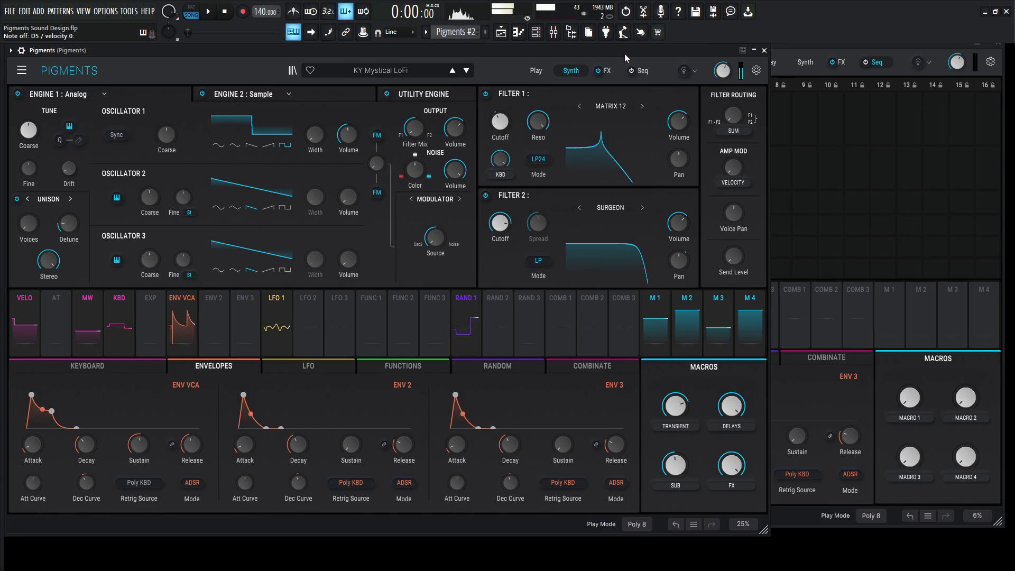
key(e)
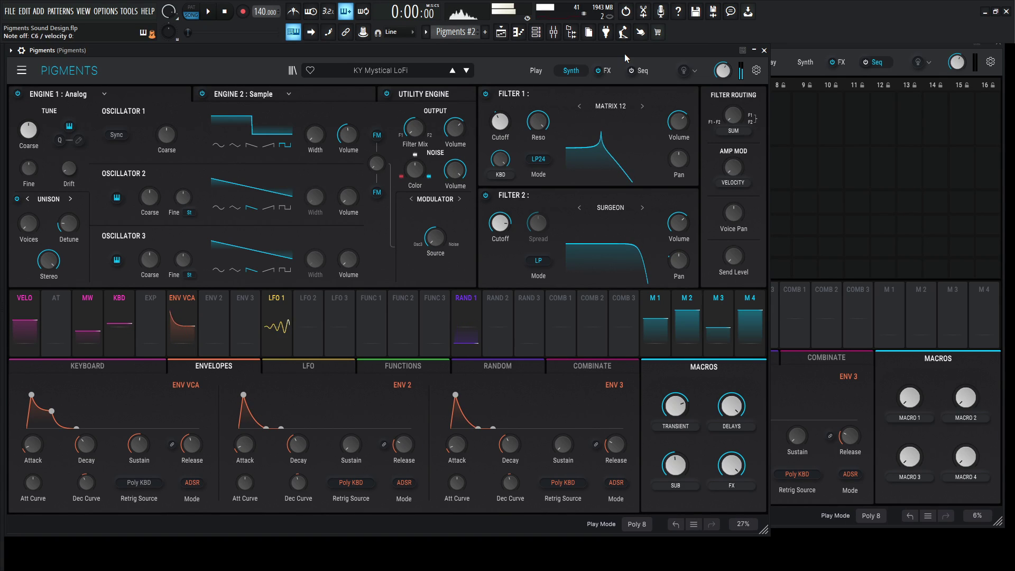
key(q)
key(b)
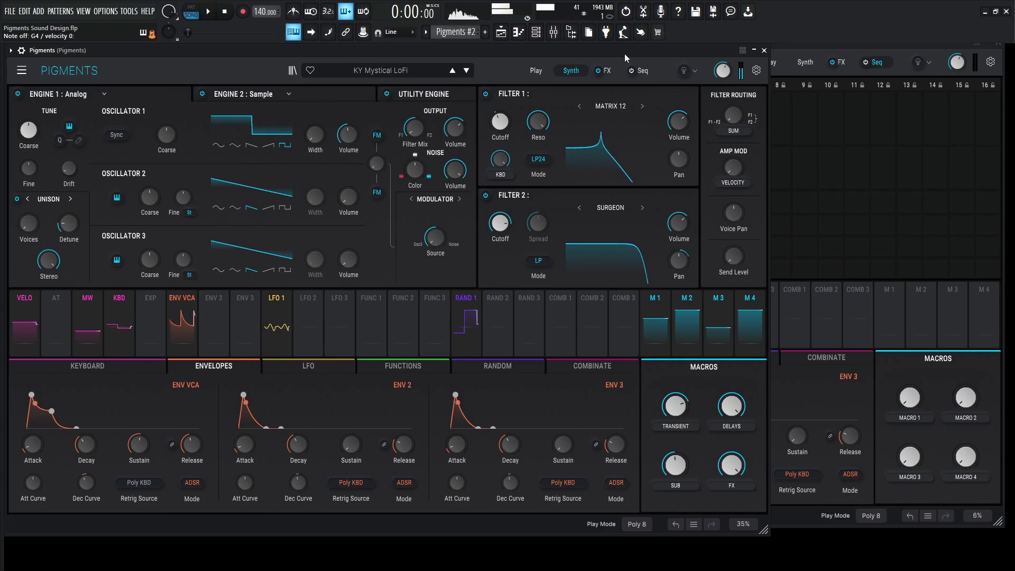
key(b)
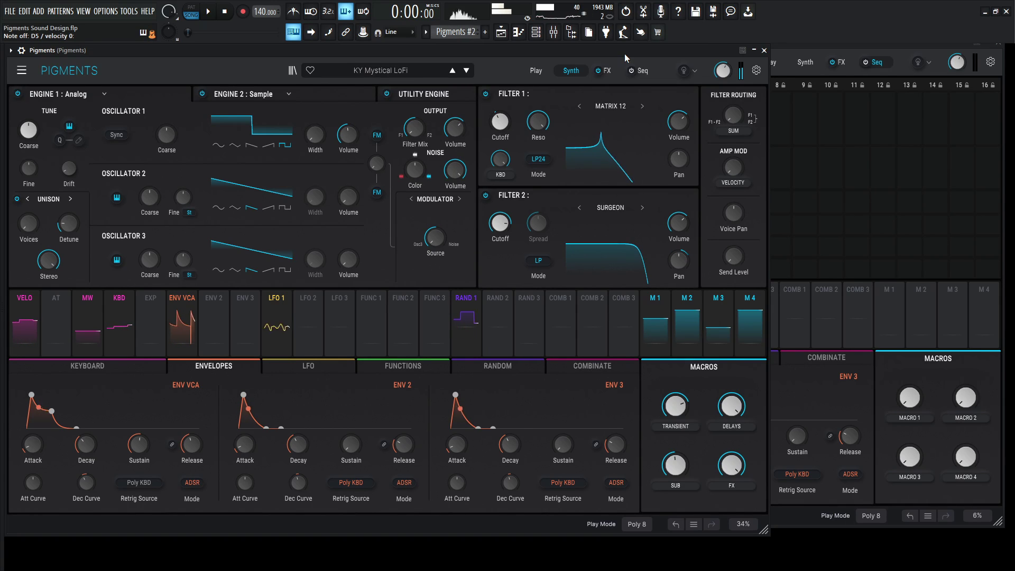
key(v)
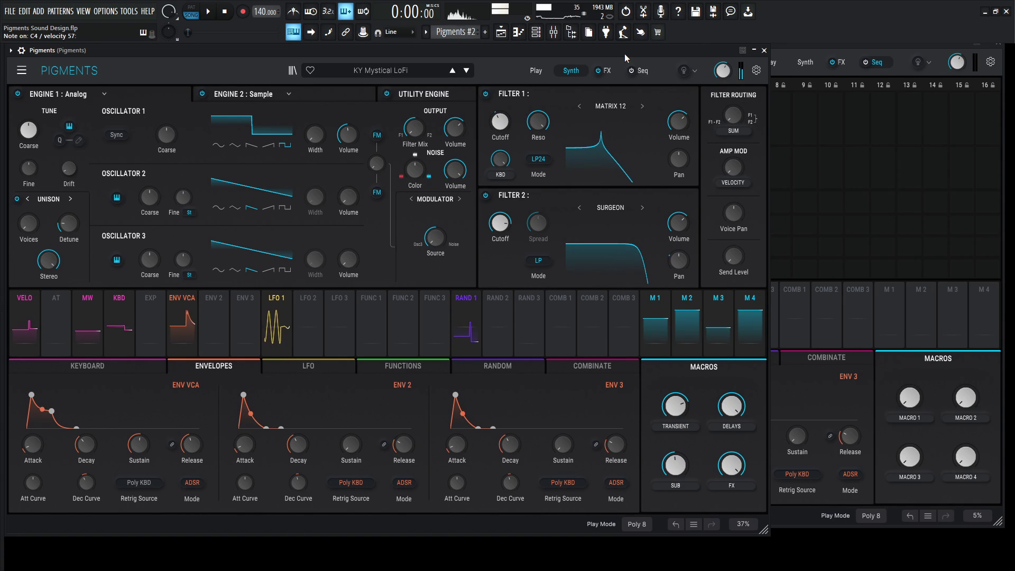
key(z)
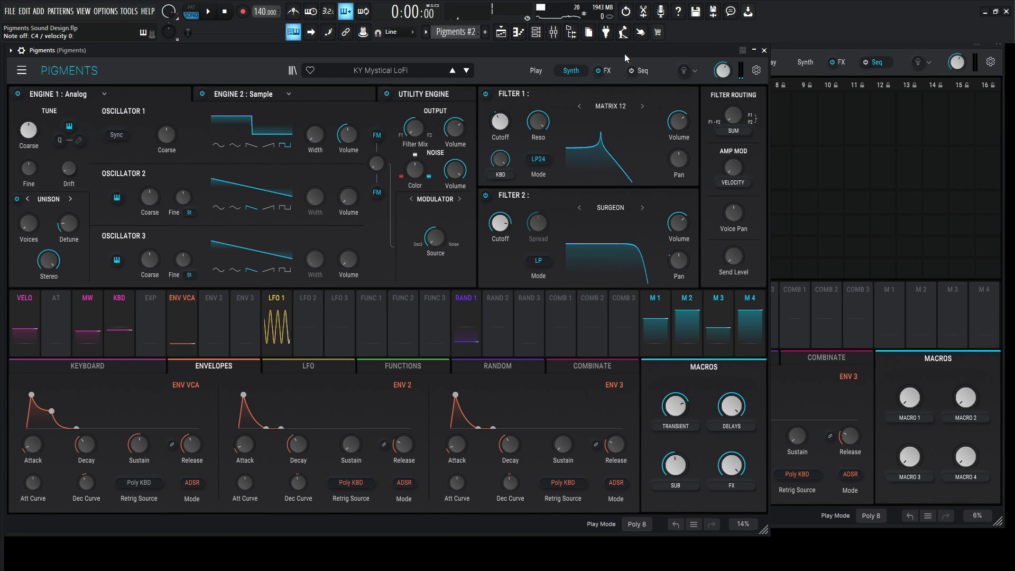
Step: Bring the second Pigments instance with the Default preset forward and show its Synth page
click(906, 41)
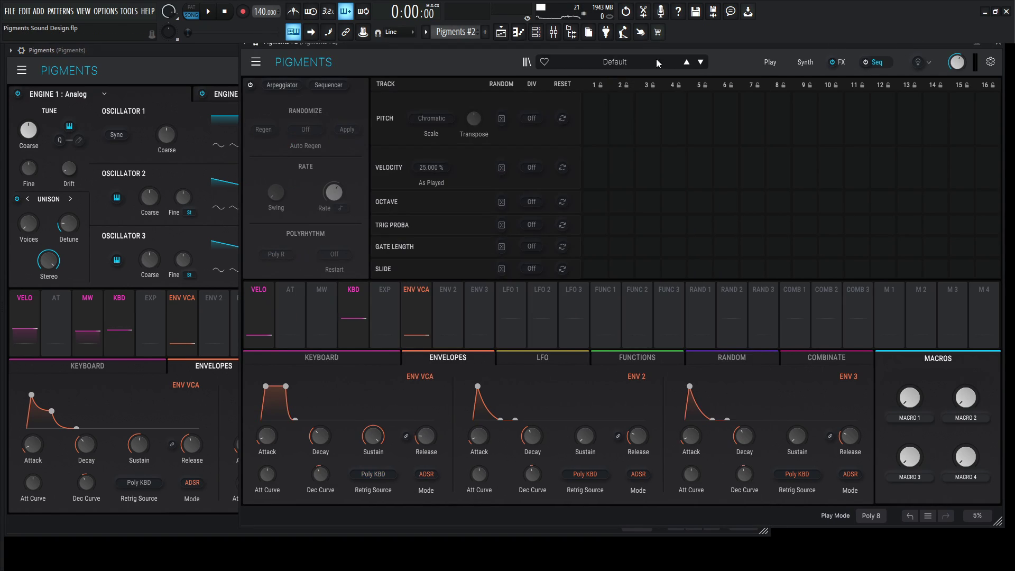
click(256, 62)
click(803, 62)
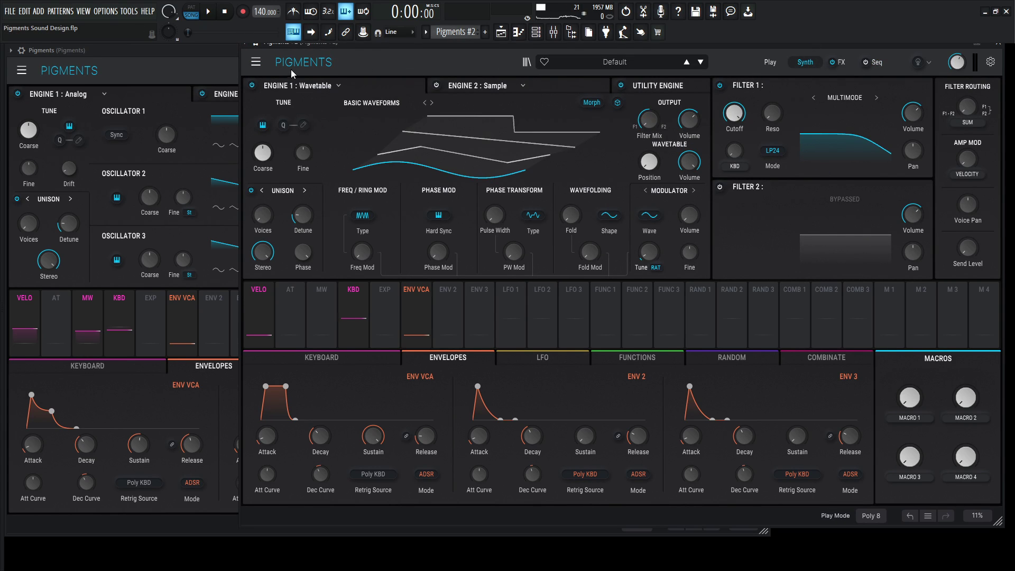
Step: Bypass the effects in the KY Mystical LoFi instance and play a few notes to hear it dry
click(190, 60)
click(598, 72)
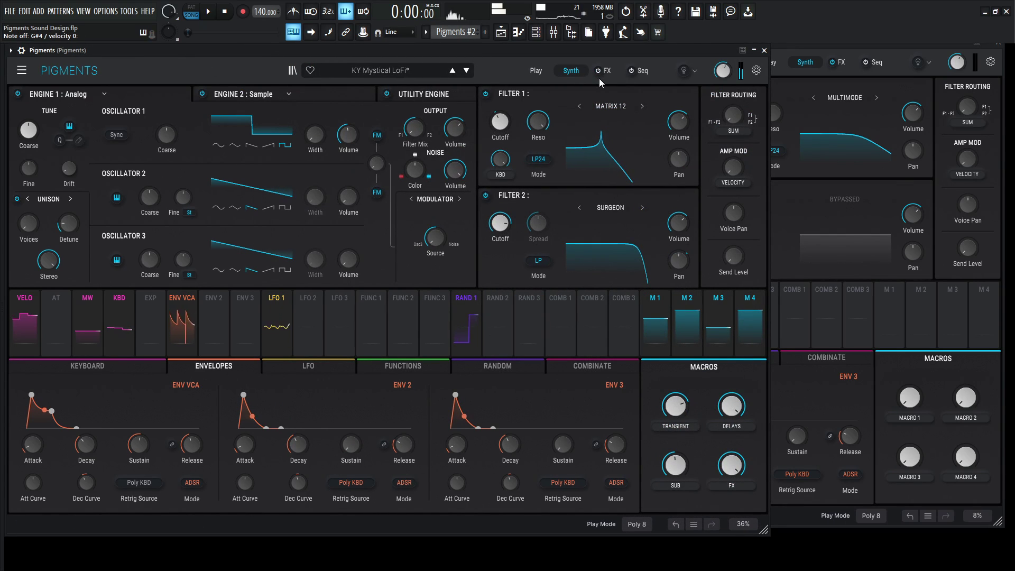
key(n)
key(y)
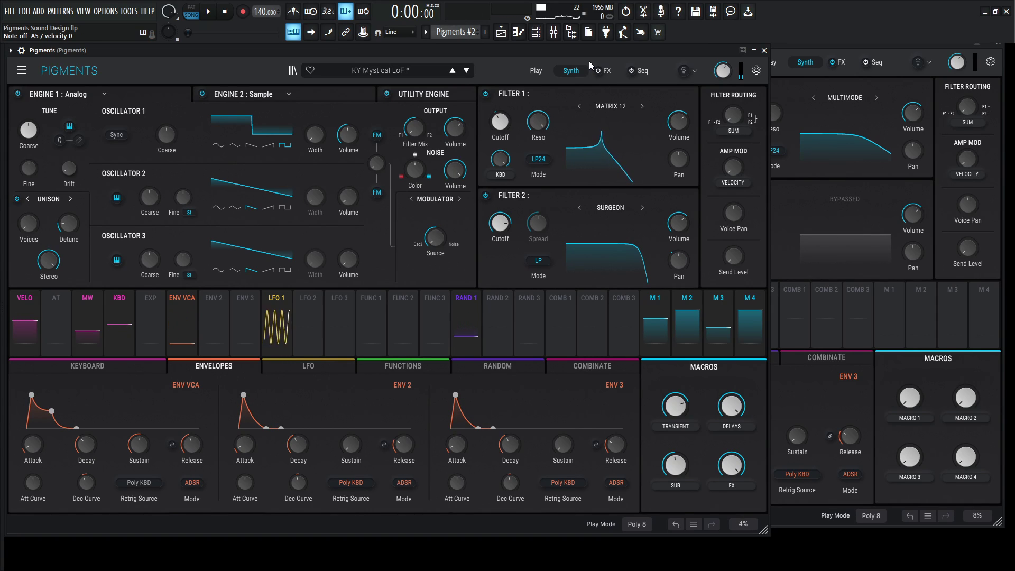
Step: Review the bypassed effects page of KY Mystical LoFi, return to its Synth page and play more notes
click(612, 70)
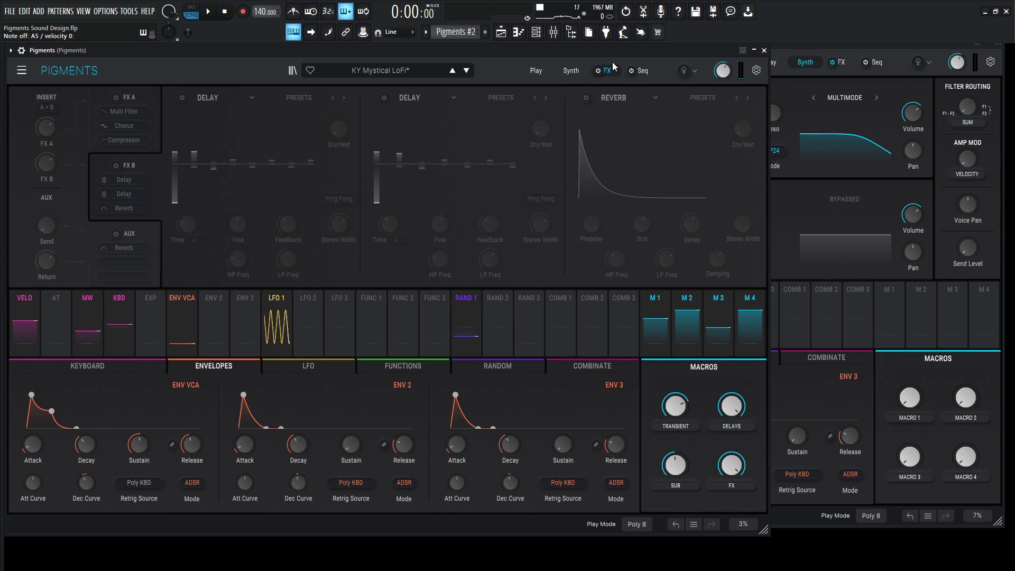
click(570, 75)
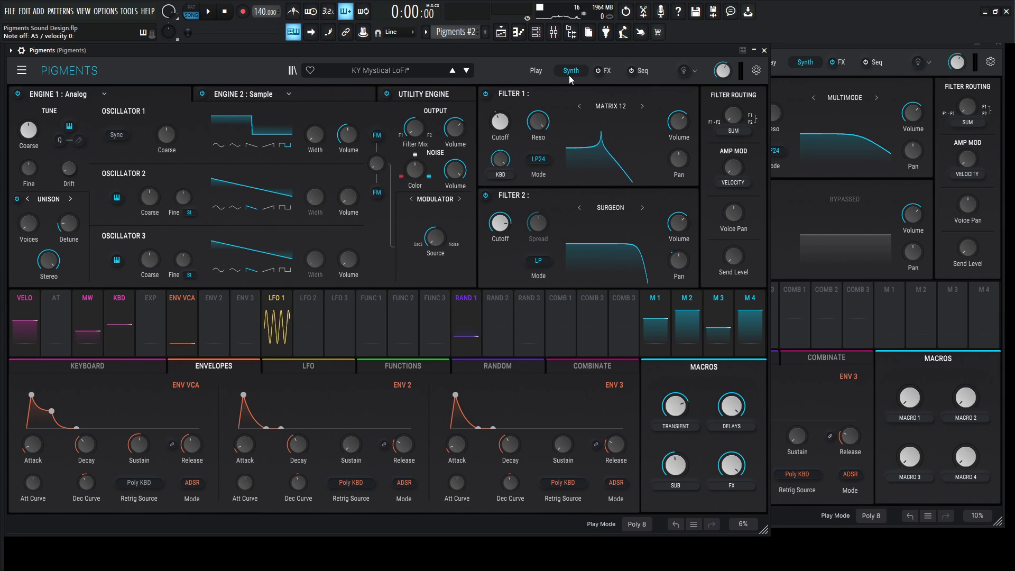
key(5)
key(3)
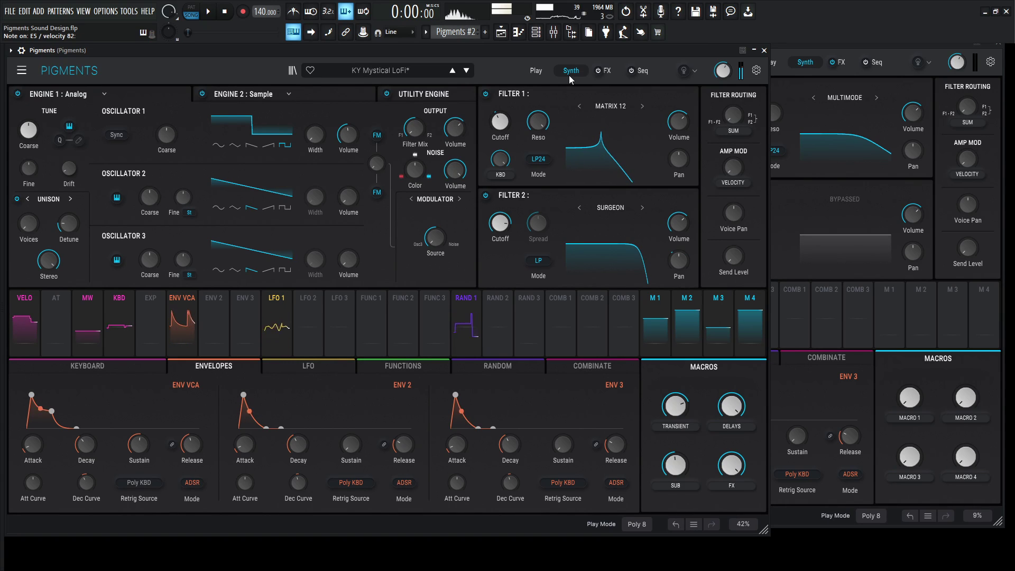
key(2)
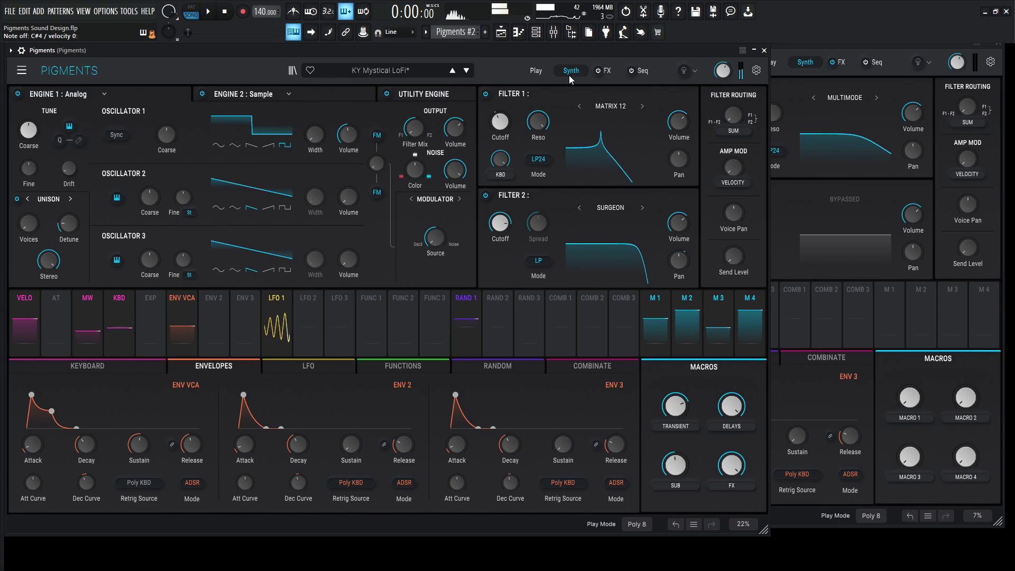
Step: Switch off the Utility Engine and Engine 2 in the KY Mystical LoFi instance, leaving Engine 1 shown
click(437, 97)
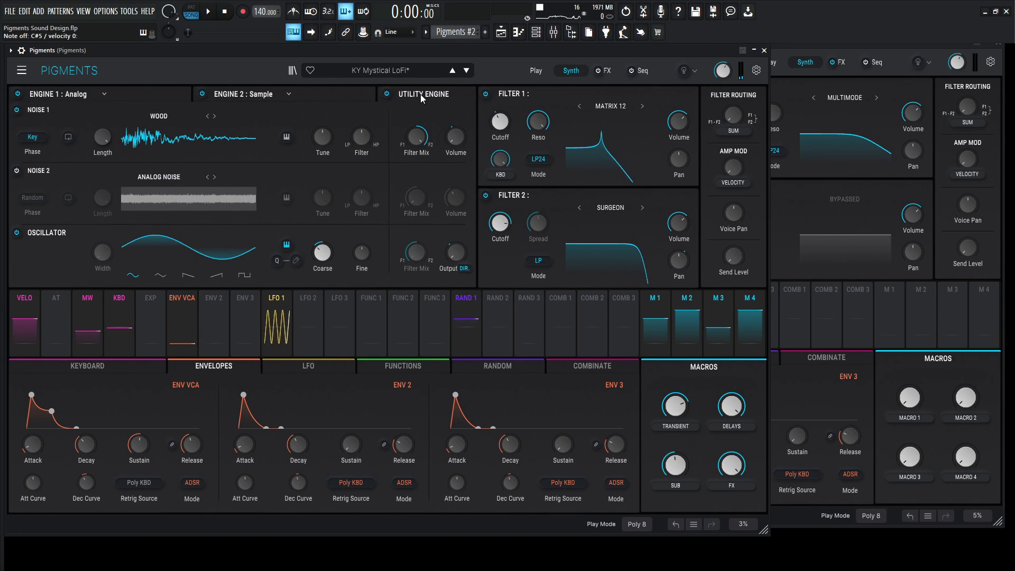
click(386, 93)
click(319, 97)
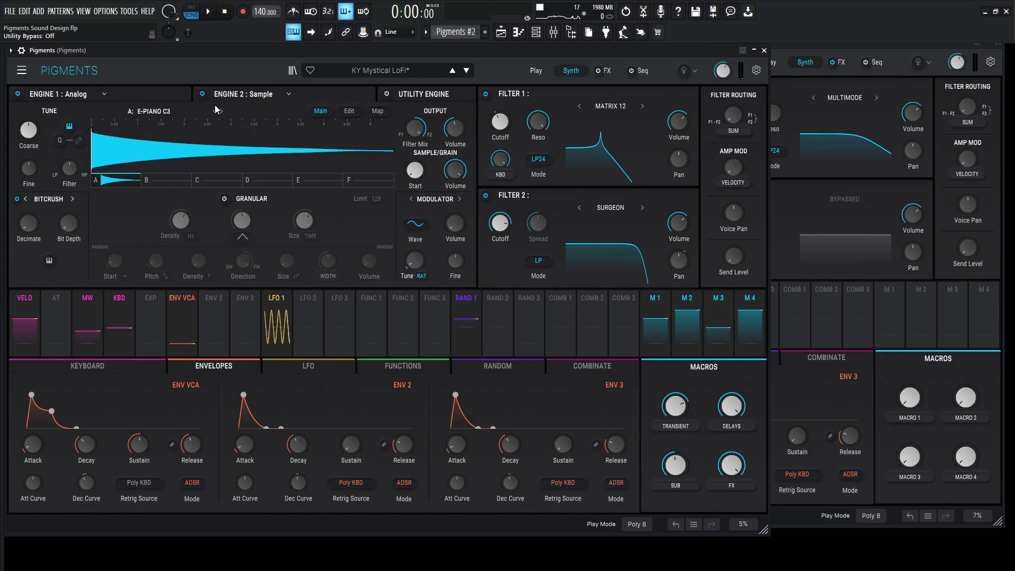
click(202, 94)
click(165, 93)
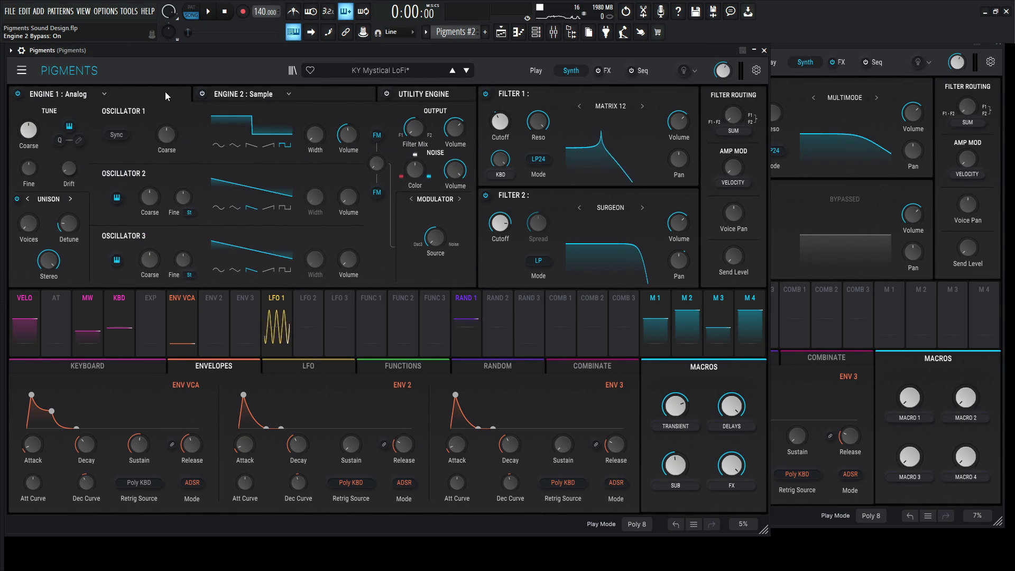
Step: Set Engine 1 of the Default instance to Analog and move its window beside the KY Mystical LoFi instance
click(828, 46)
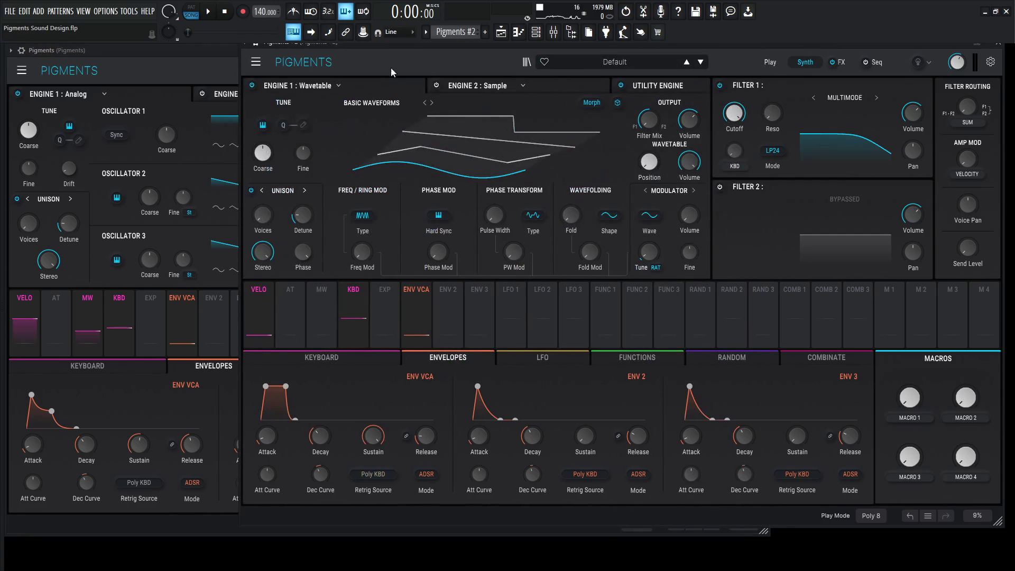
click(255, 63)
click(318, 88)
click(272, 126)
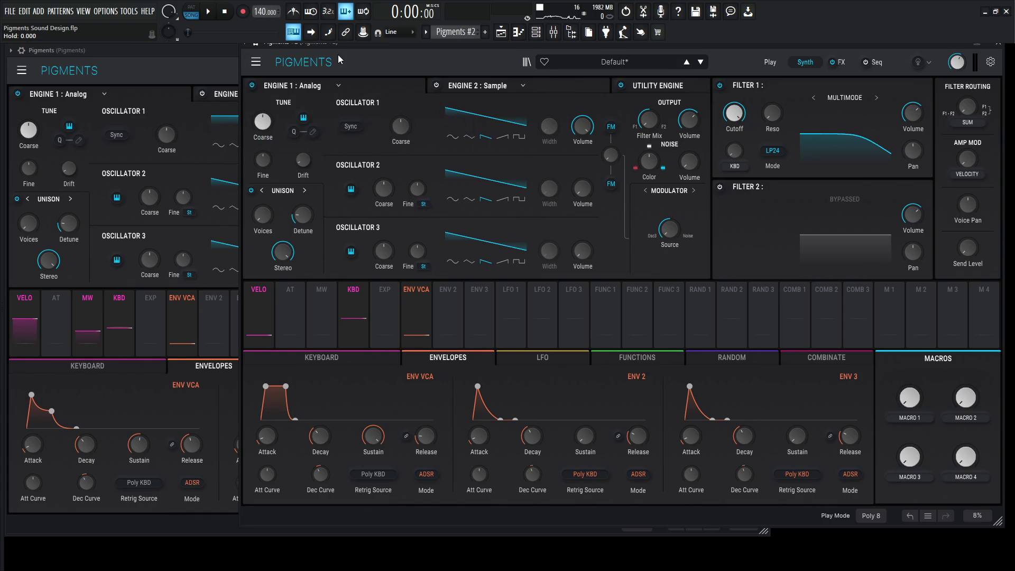
drag(364, 46, 547, 64)
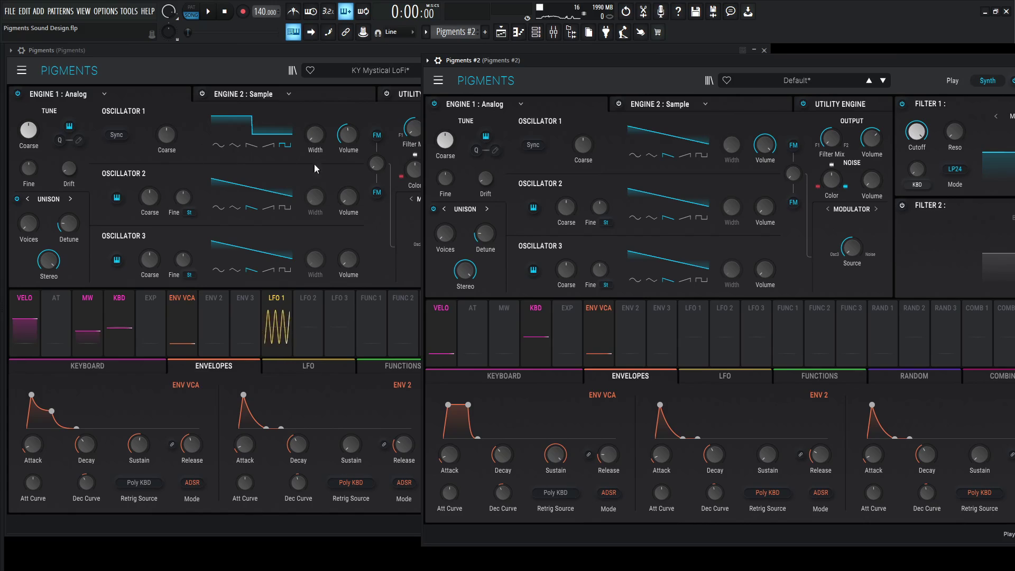
Step: Set Oscillator 1 of the new Analog engine to a square wave with its volume at about -24.3 dB
click(702, 154)
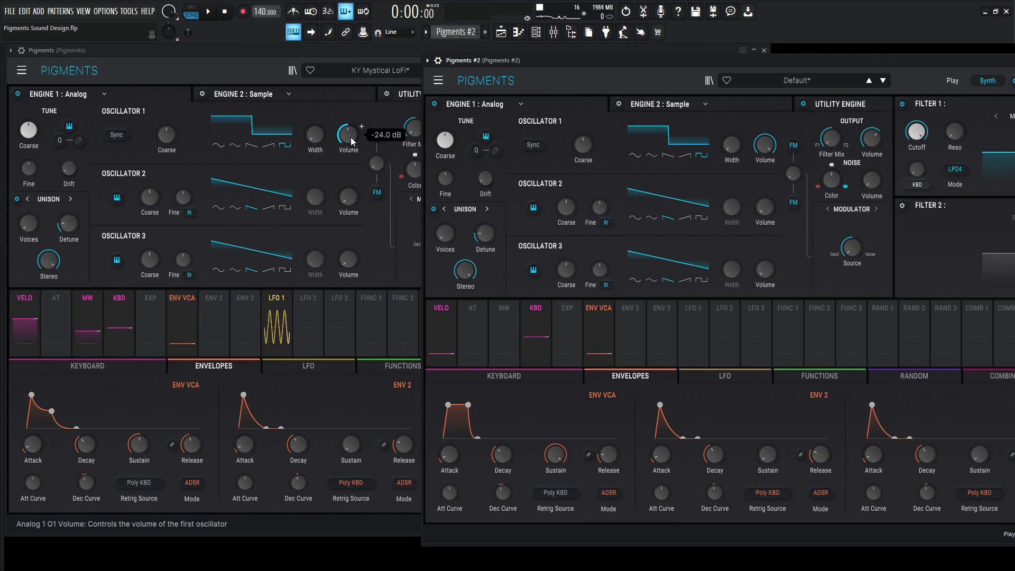
drag(766, 145, 765, 156)
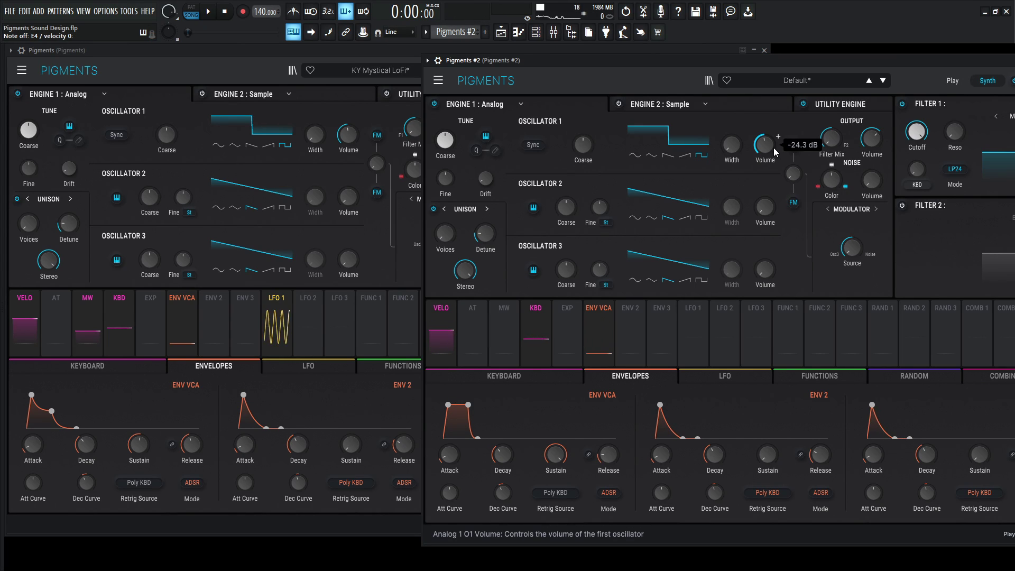
Step: Check the reference preset's noise settings and raise the new Analog engine's noise volume to match
click(238, 57)
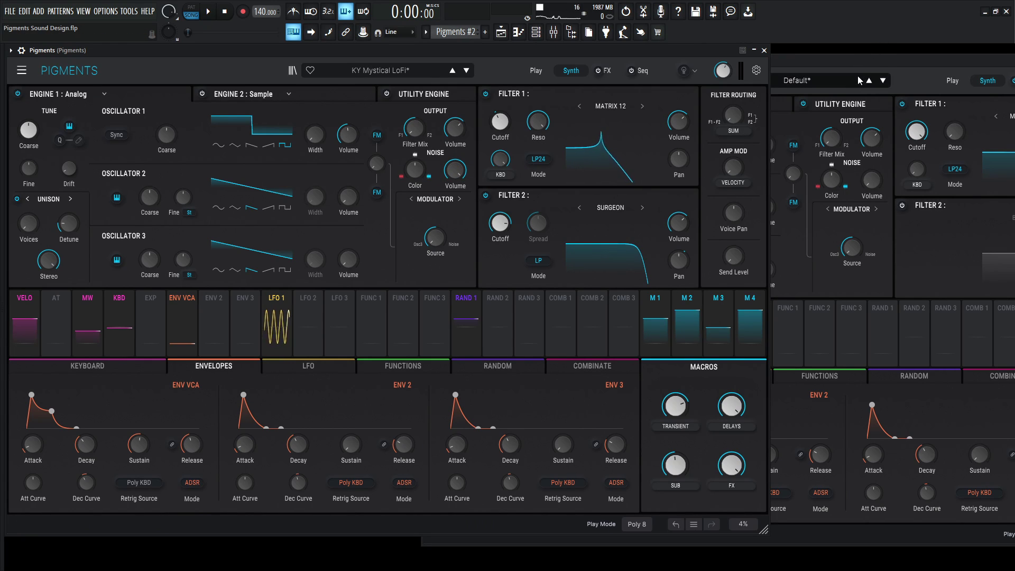
click(872, 180)
drag(872, 179, 871, 127)
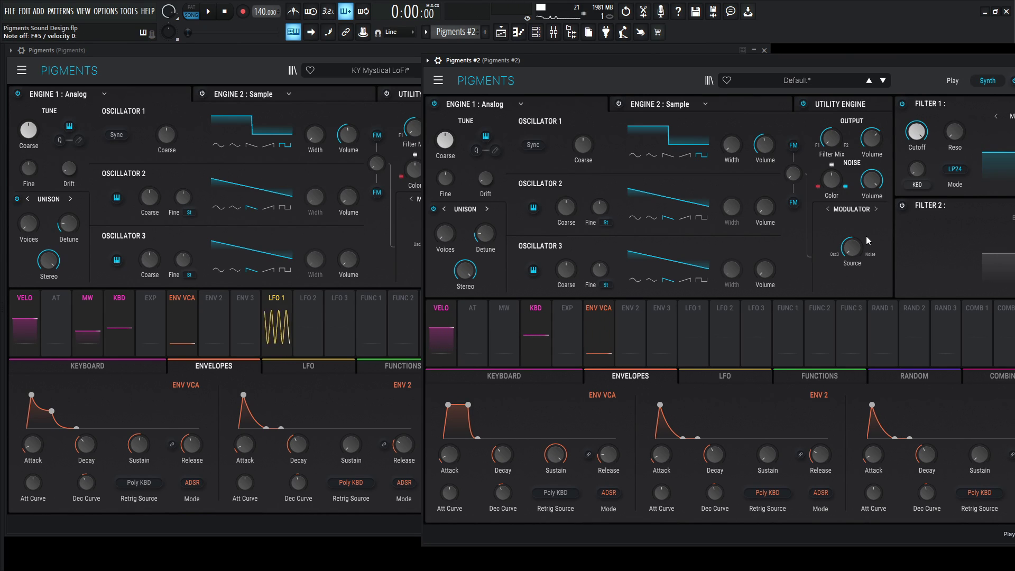
Step: Switch the Default instance's Filter 1 to the Matrix 12 type and compare it with the reference instance's filter
drag(715, 58, 421, 160)
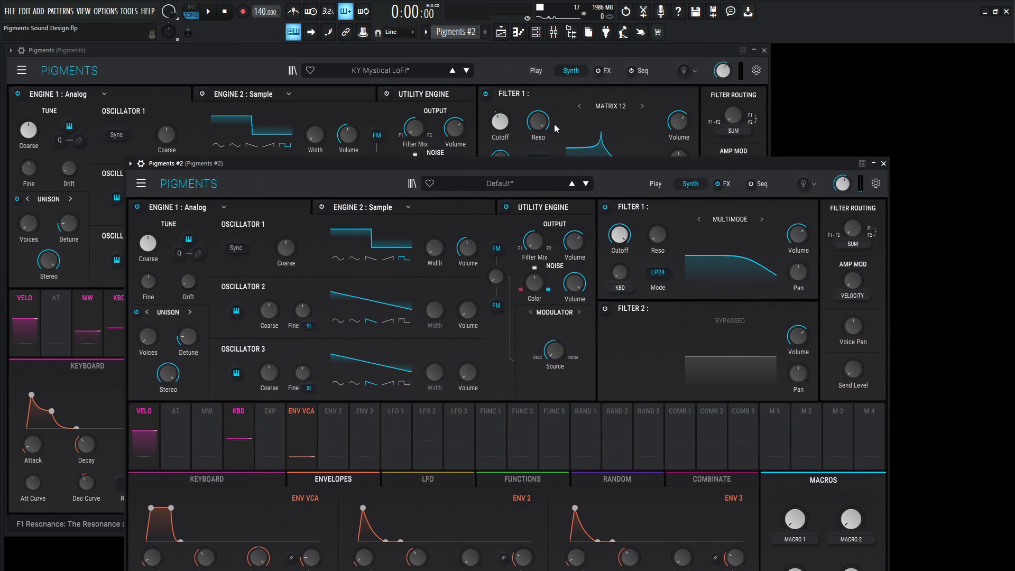
click(761, 221)
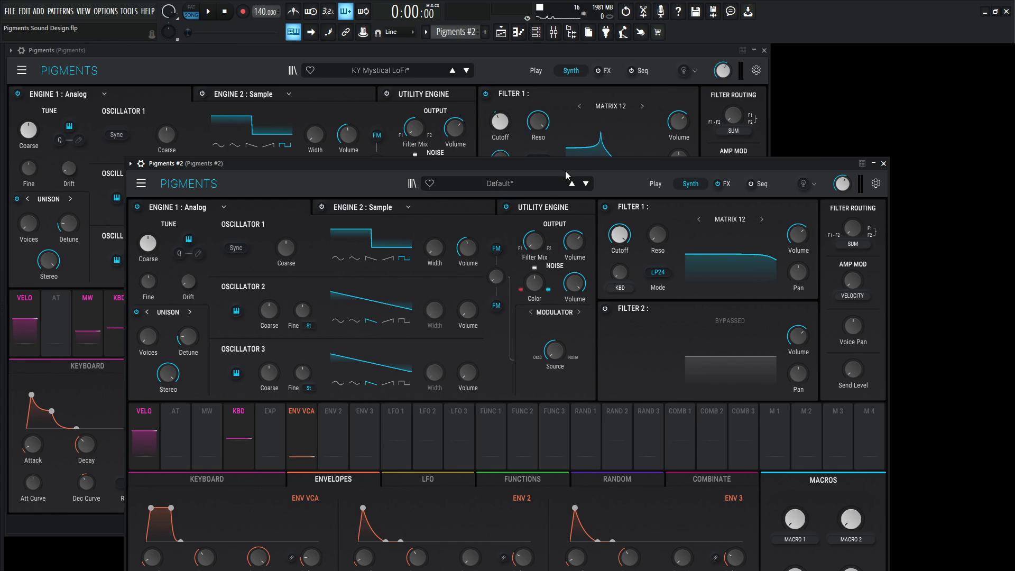
drag(566, 168, 567, 204)
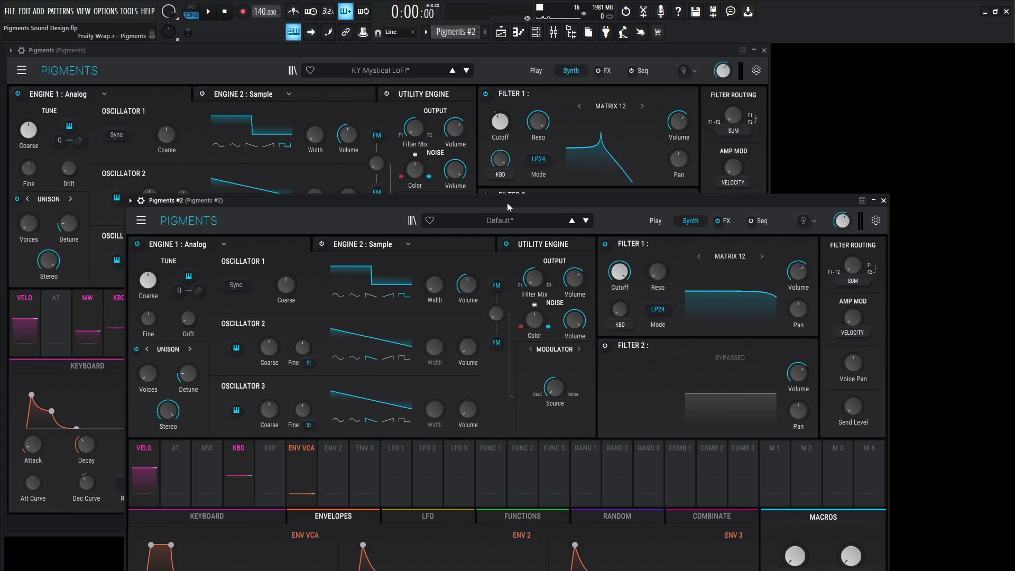
drag(506, 202, 530, 109)
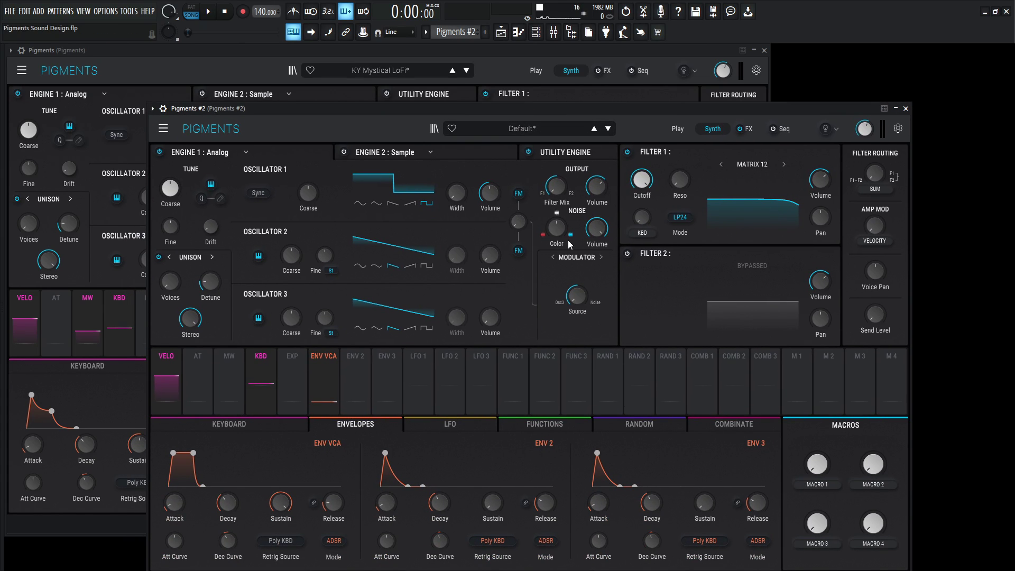
Step: Set Filter 1's resonance to 1.00 and raise its keyboard tracking to match the reference, with Oscillator 1's volume turned up
drag(496, 208, 496, 211)
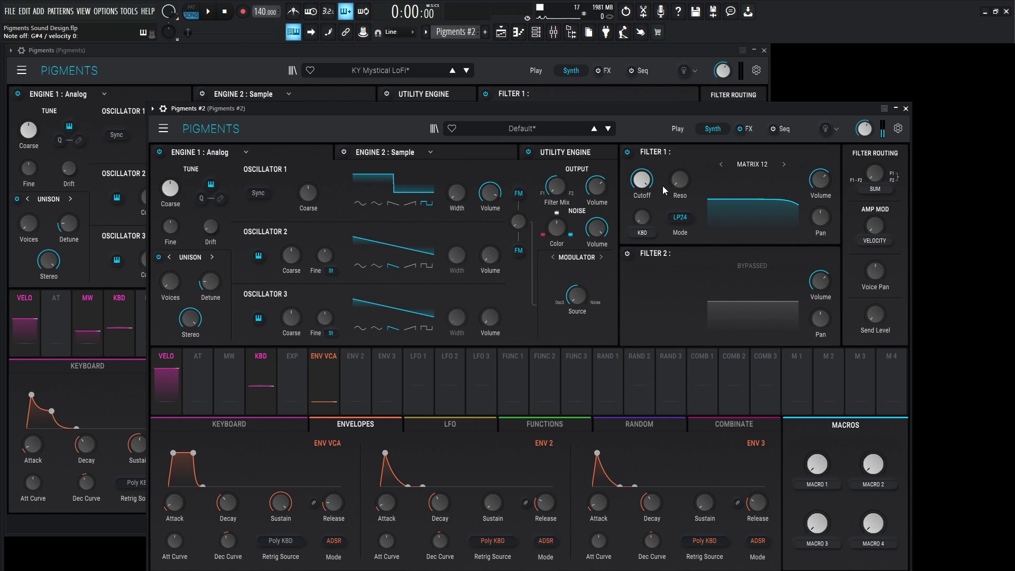
mouse_move(682, 186)
mouse_down()
mouse_move(682, 158)
mouse_move(645, 187)
mouse_move(644, 208)
mouse_move(645, 193)
mouse_move(680, 180)
mouse_up()
mouse_move(645, 182)
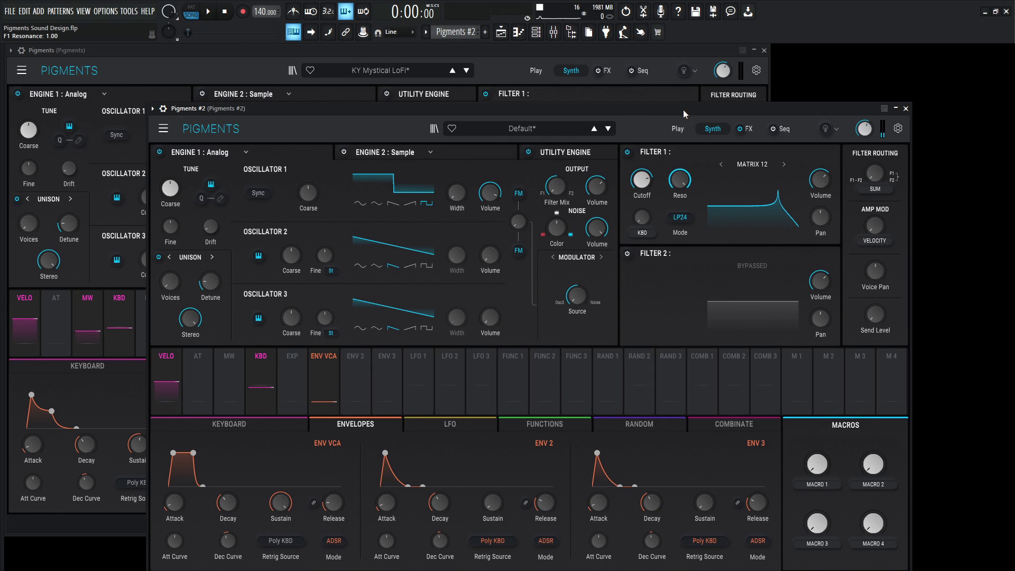
drag(642, 110, 646, 207)
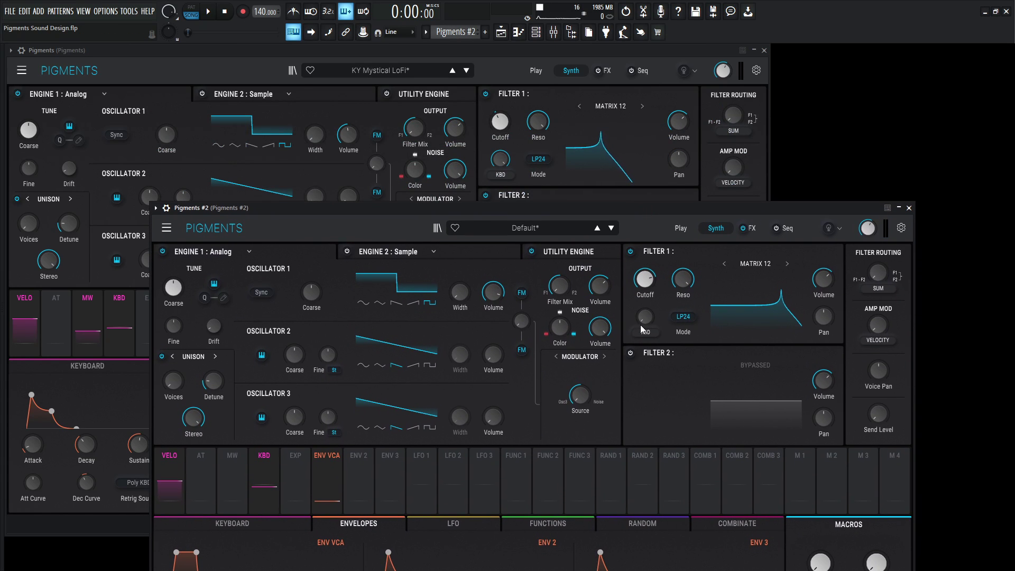
drag(643, 319, 642, 317)
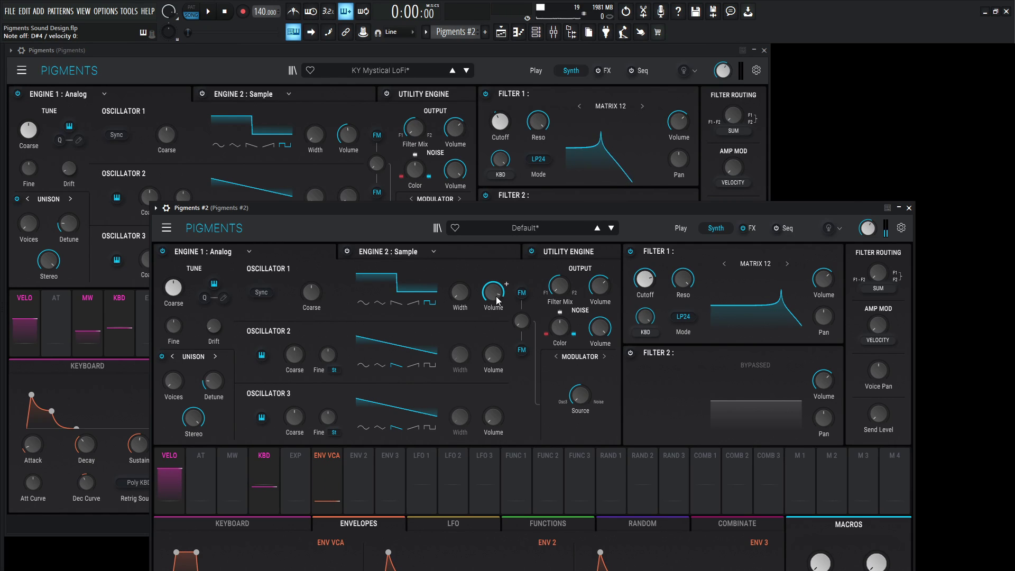
Step: Turn Oscillator 1 down to -70.0 dB to audition the noise alone, and bring its volume back up
drag(496, 293, 496, 396)
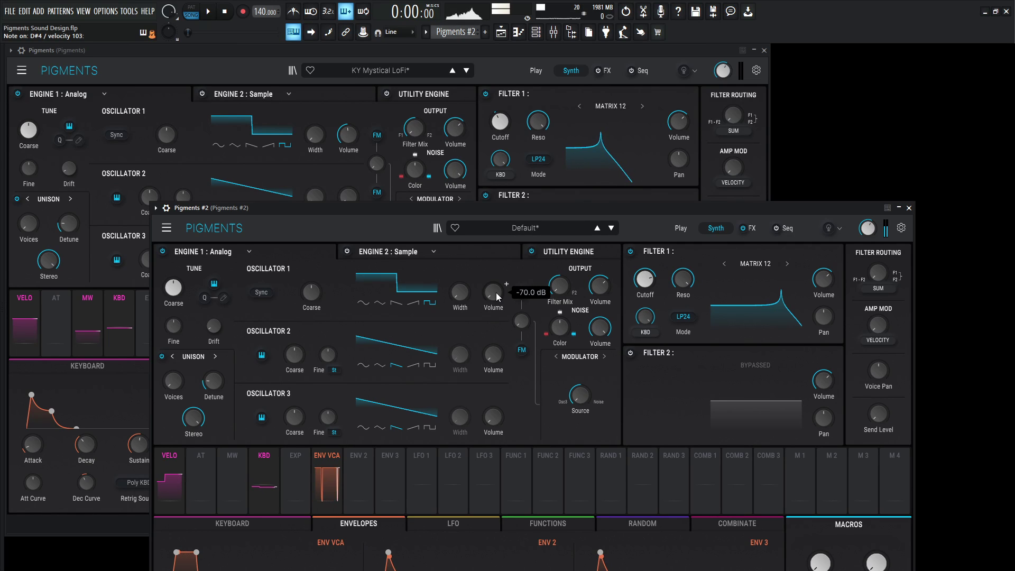
mouse_move(687, 280)
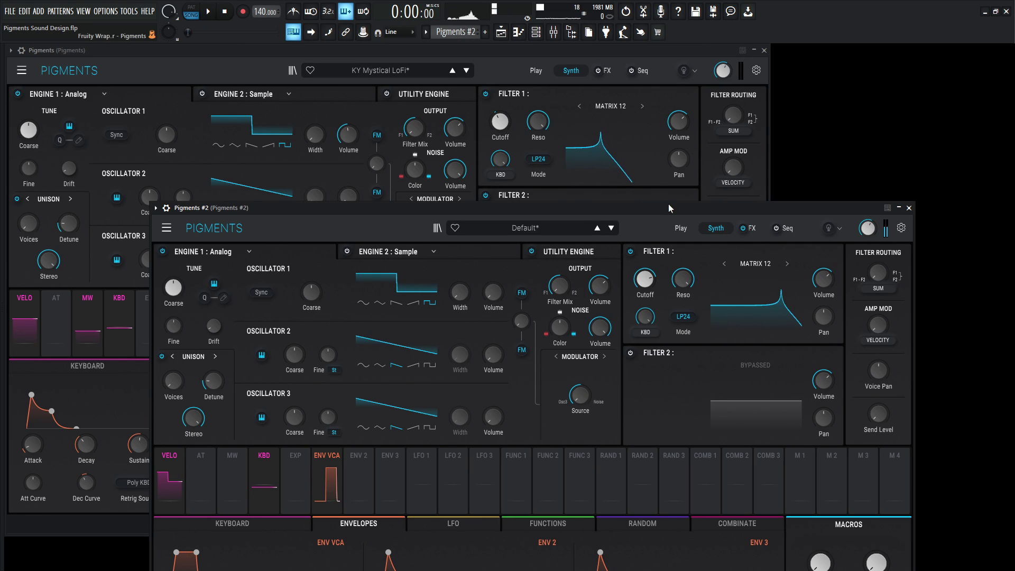
mouse_move(668, 204)
mouse_down()
mouse_move(664, 157)
mouse_move(680, 193)
mouse_up()
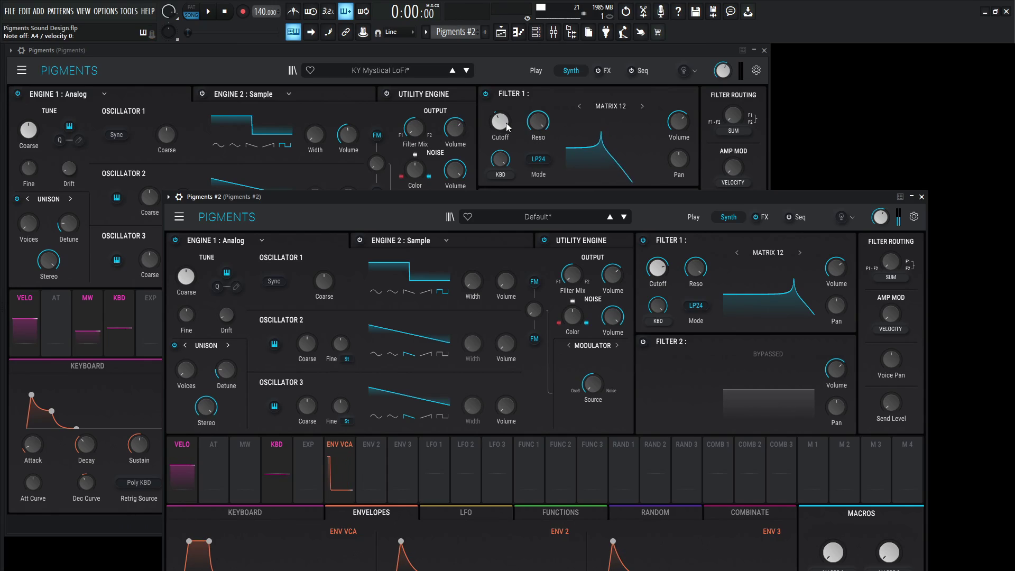
mouse_move(496, 123)
drag(506, 281, 506, 211)
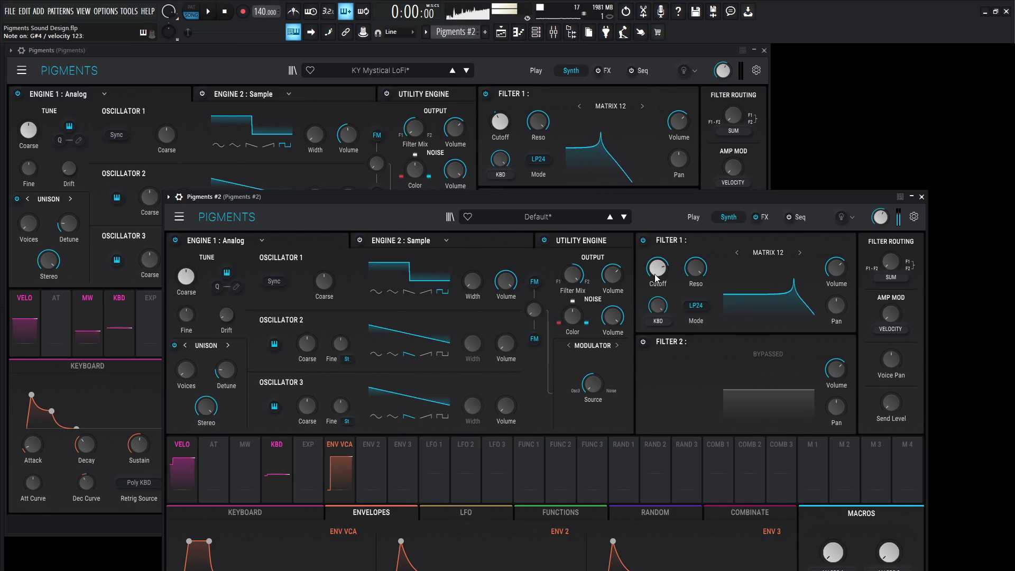
Step: Lower Filter 1's cutoff to match the reference and reduce Oscillator 1's volume to about -24 dB
drag(656, 279, 656, 306)
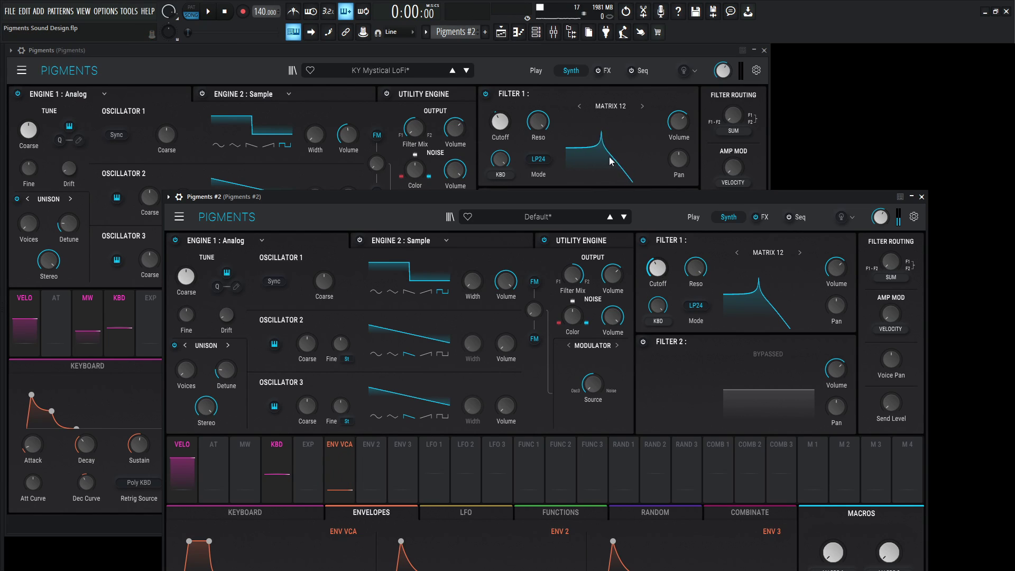
scroll(671, 259, down, 1)
mouse_move(586, 267)
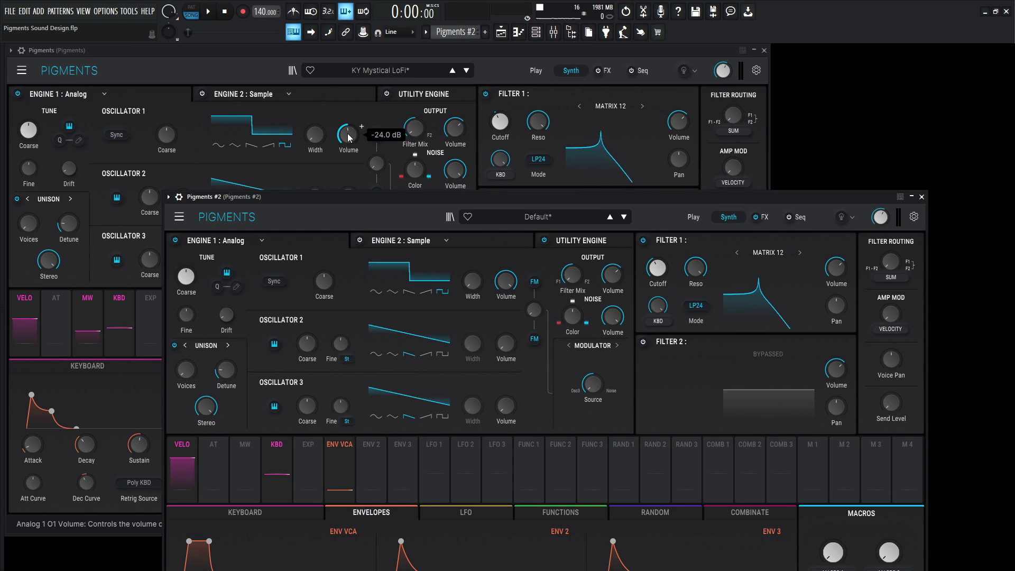
drag(505, 280, 505, 296)
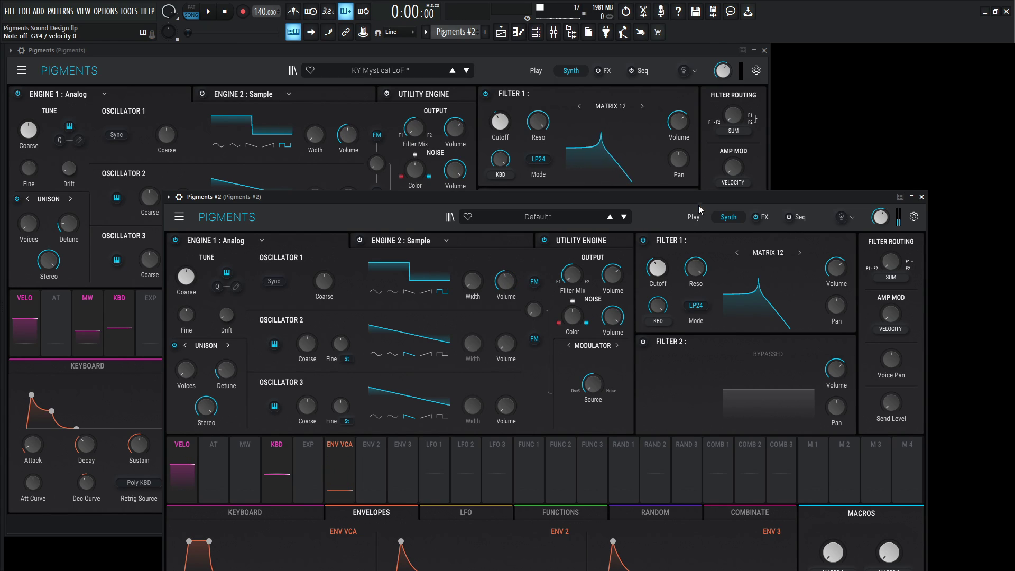
Step: Play notes in both Pigments instances to compare the new patch with the reference preset
drag(698, 198, 706, 156)
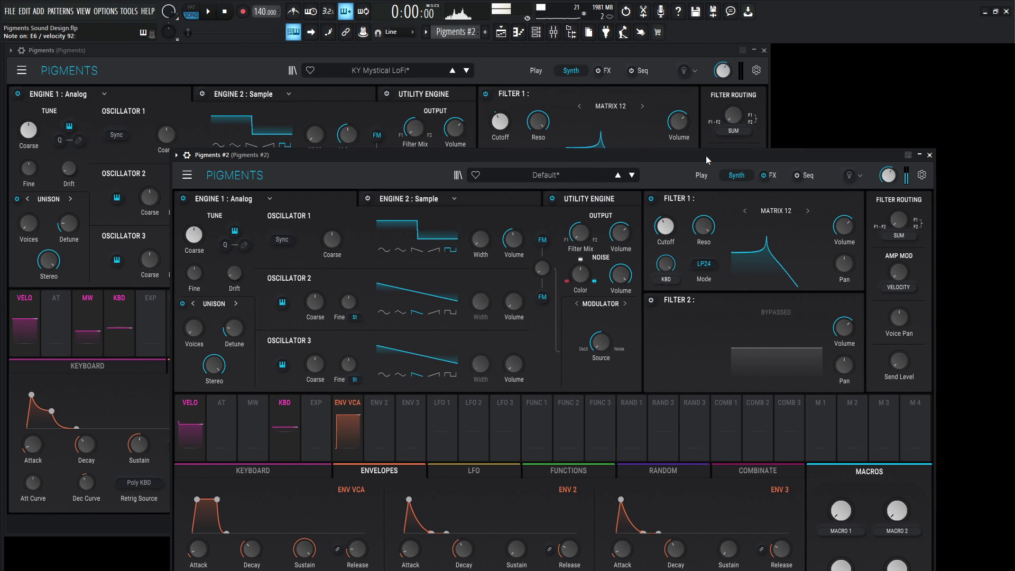
click(648, 53)
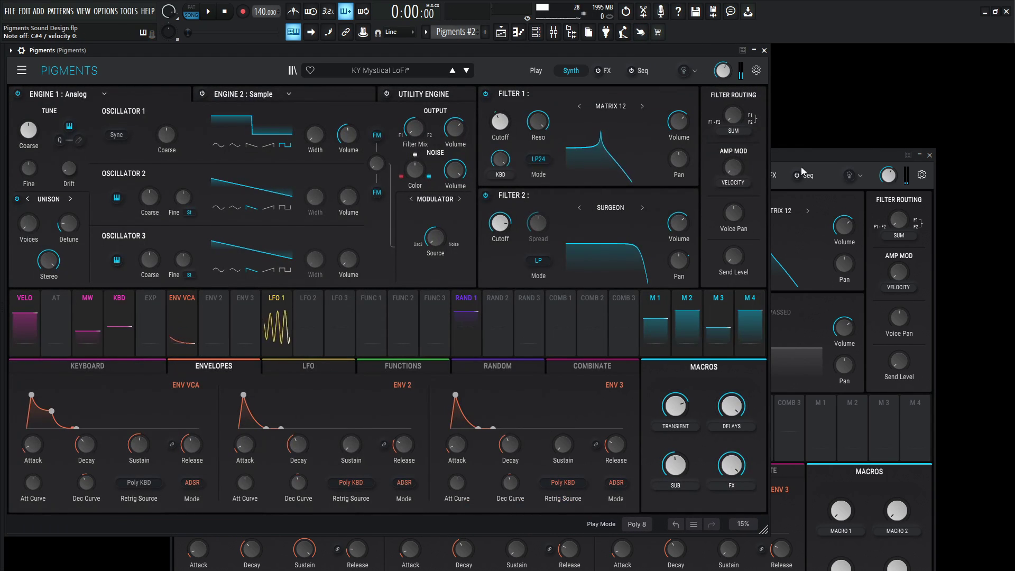
click(827, 153)
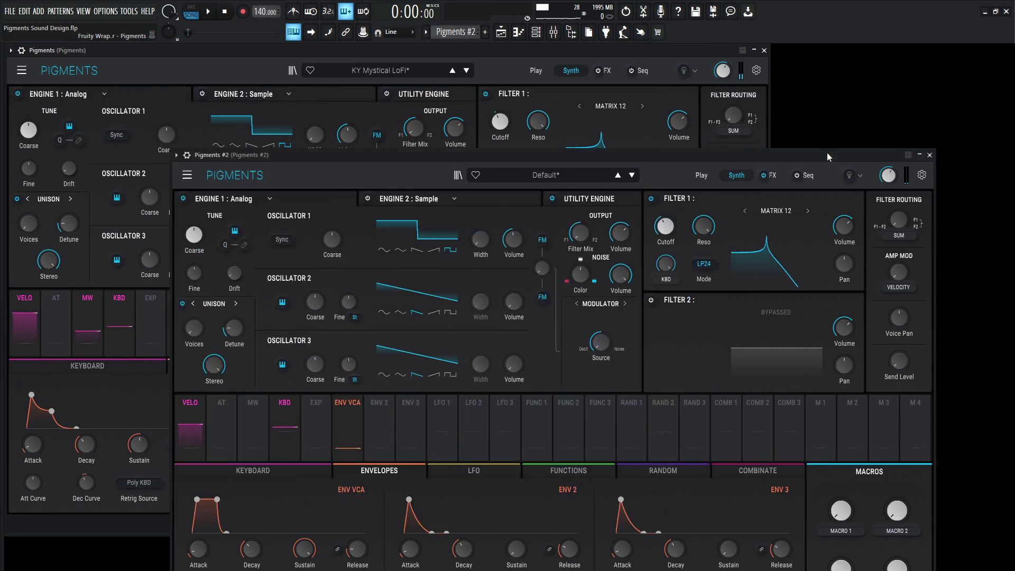
Step: Set the Default instance's Env VCA to a sustain of about 0.52 and a release of about 742 ms
mouse_move(827, 153)
mouse_down()
mouse_move(846, 139)
mouse_move(864, 201)
mouse_move(861, 149)
mouse_move(868, 198)
mouse_move(824, 166)
mouse_up()
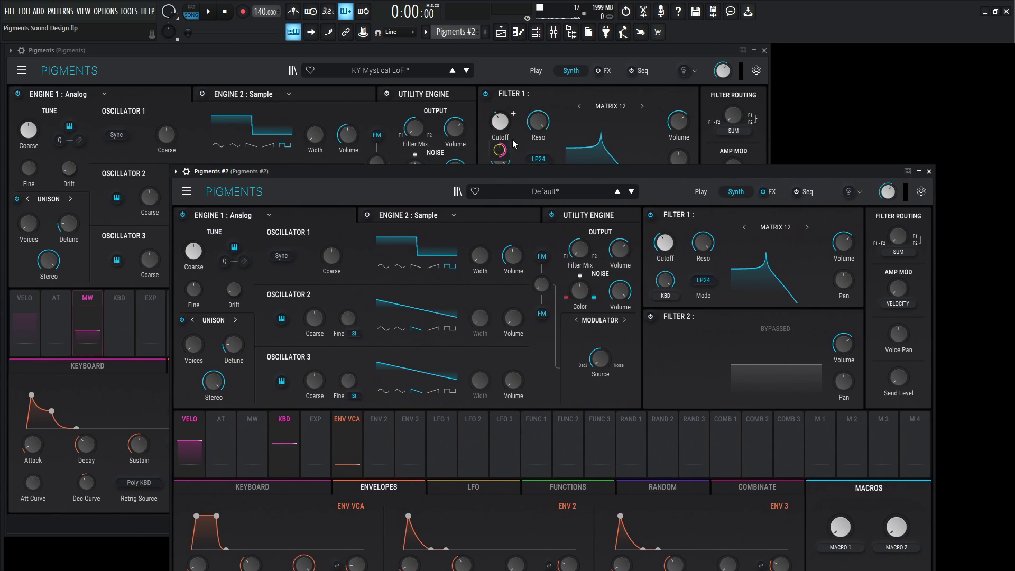
drag(584, 174, 613, 86)
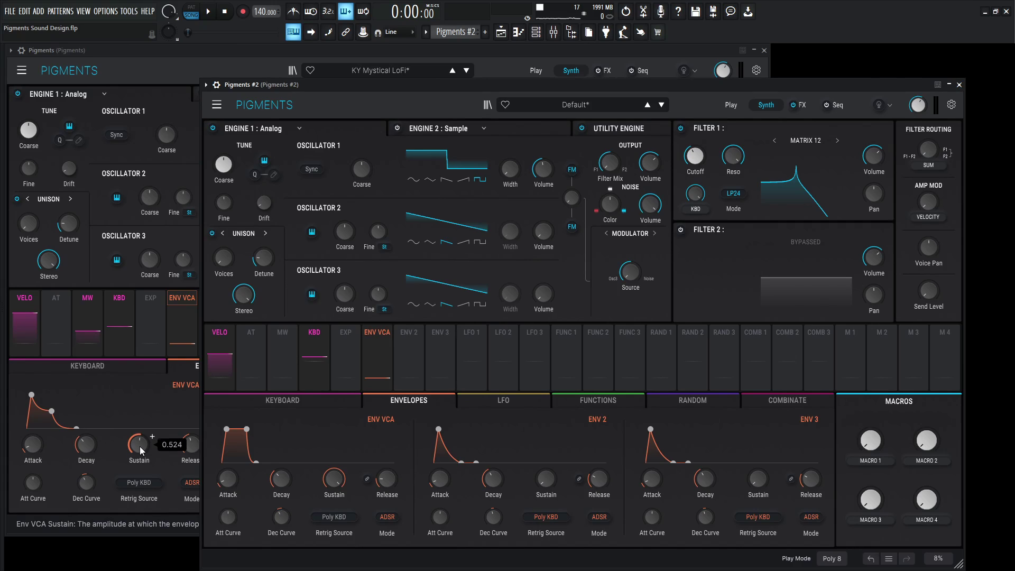
drag(333, 479, 334, 486)
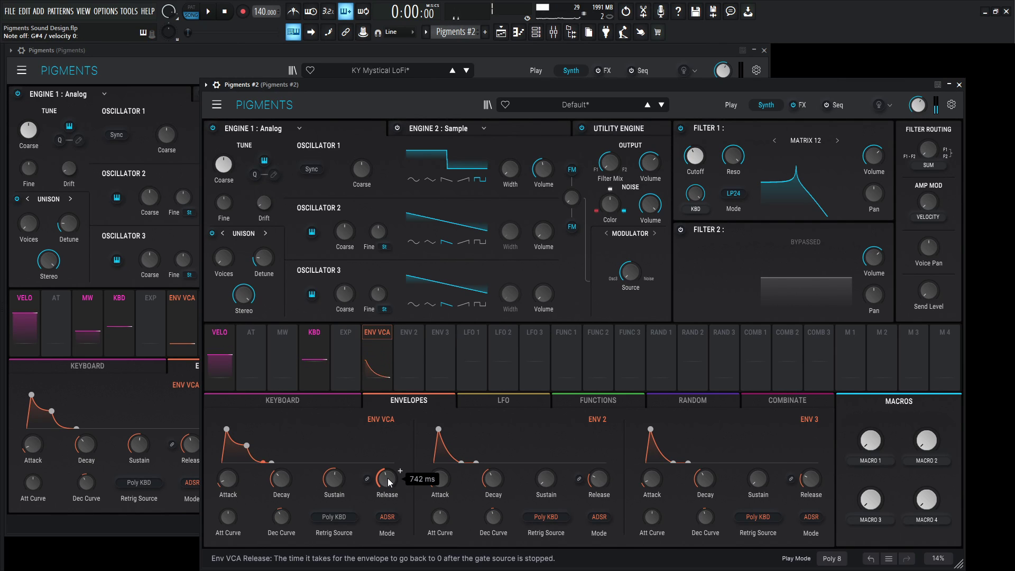
Step: Compare both instances by ear and examine the reference's Filter 1 cutoff modulation and its LFO settings
click(277, 49)
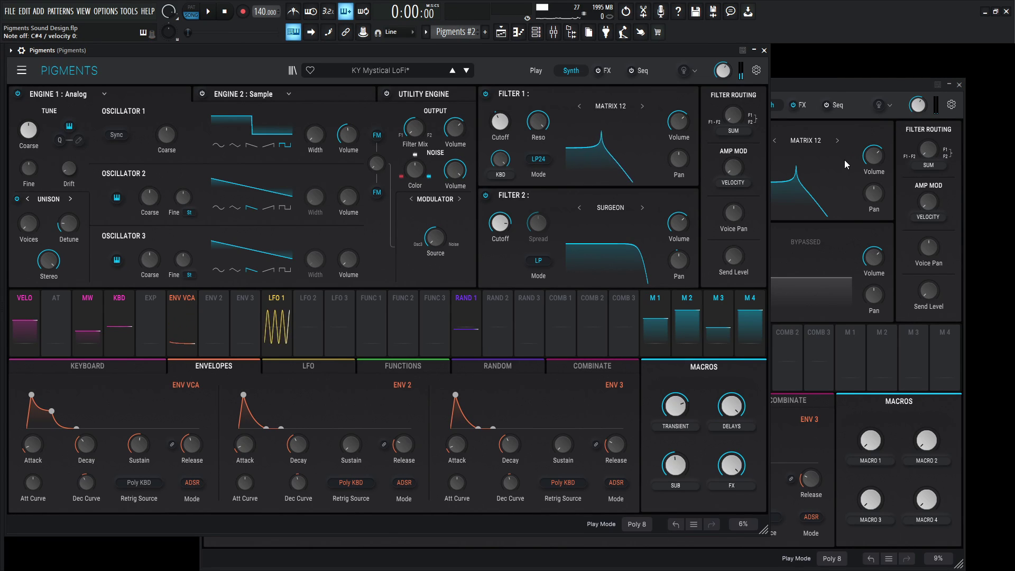
click(823, 87)
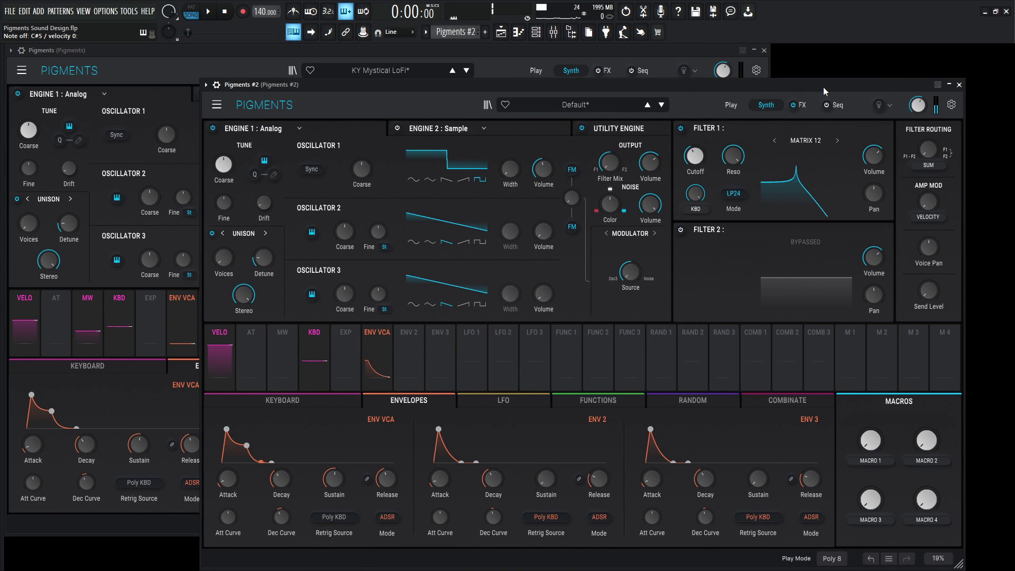
click(529, 55)
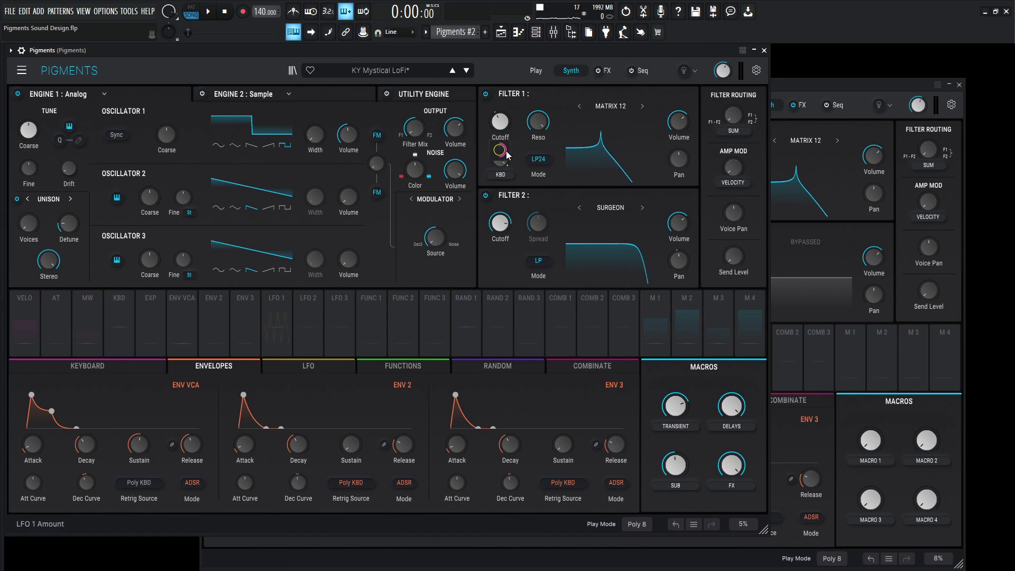
click(287, 367)
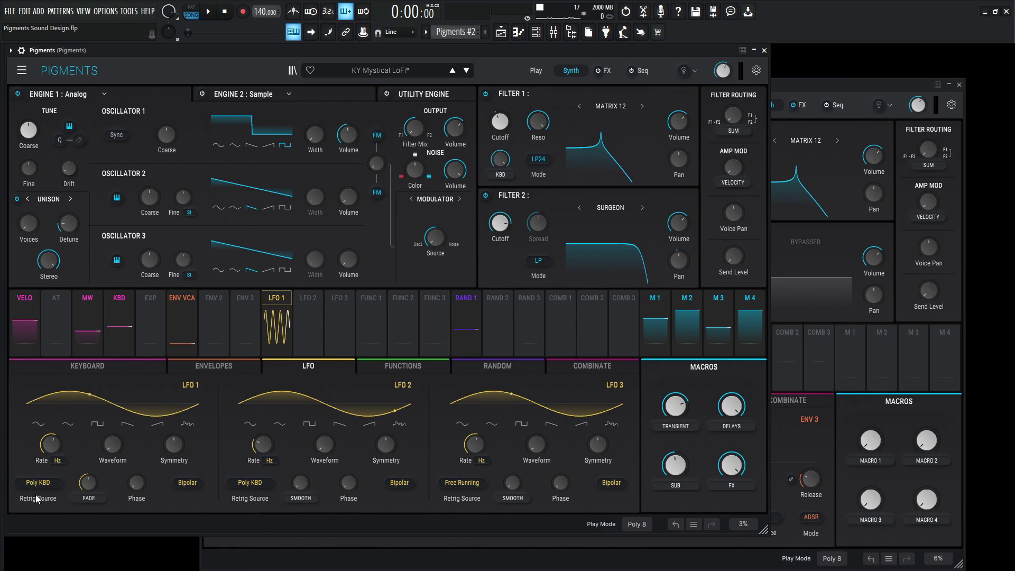
Step: Show the LFO settings in the Default instance and set LFO 1's rate to 6.92 Hz
drag(823, 87, 828, 84)
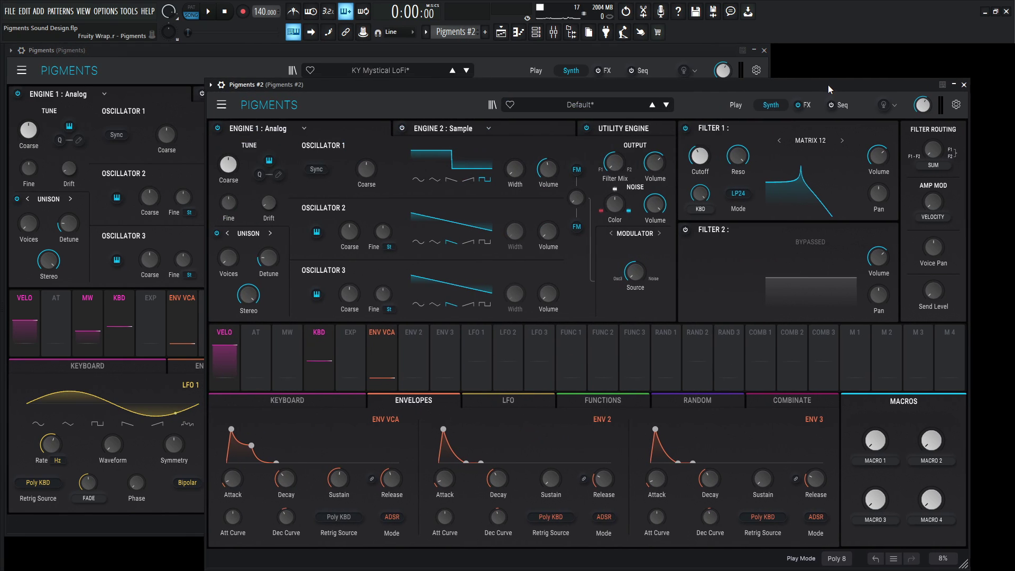
click(528, 390)
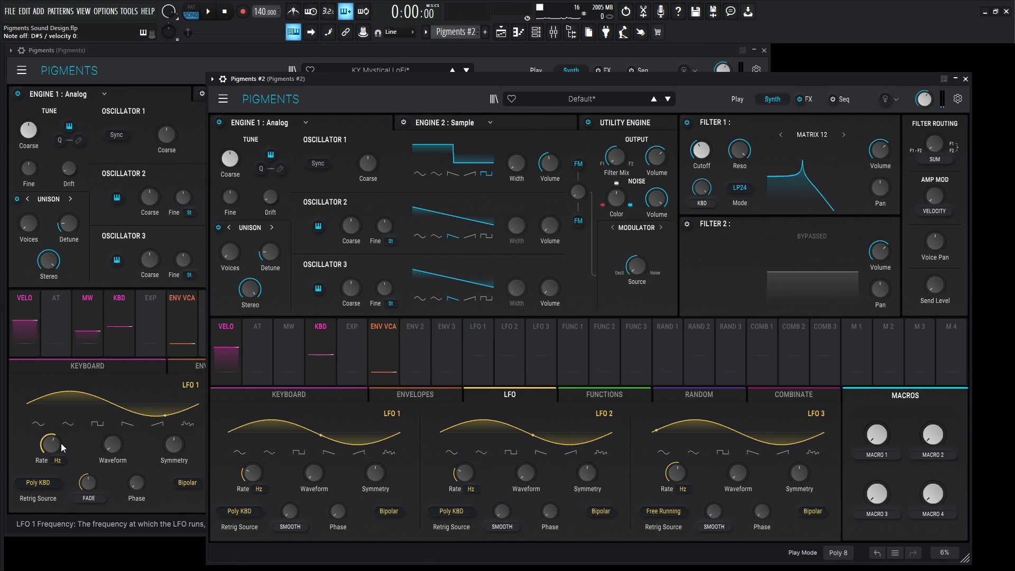
drag(251, 472, 252, 462)
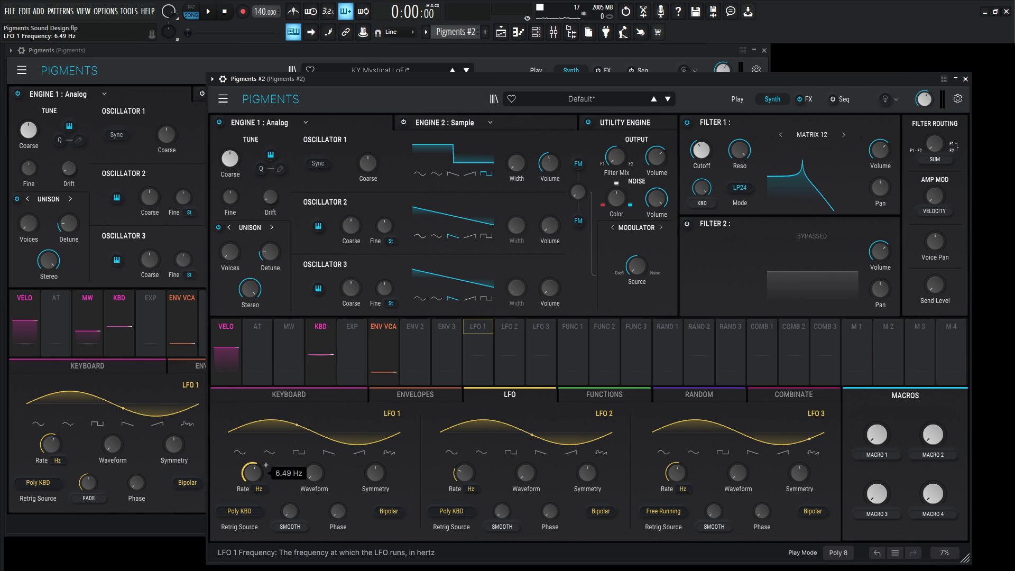
drag(266, 465, 266, 463)
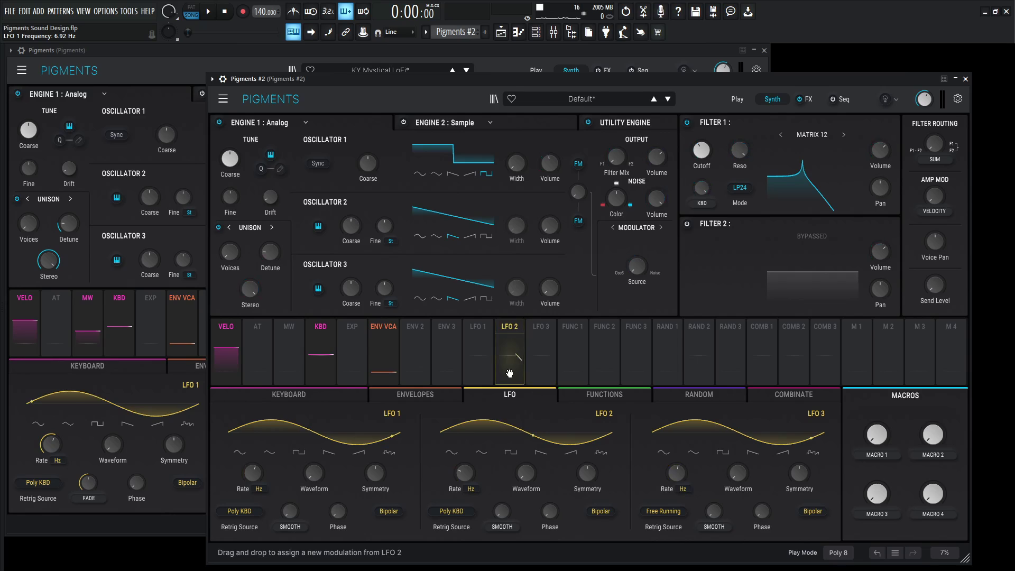
Step: Assign LFO 1 to Filter 1's cutoff with a modulation amount of 0.01, readjusting the cutoff to match the reference
drag(488, 371, 700, 160)
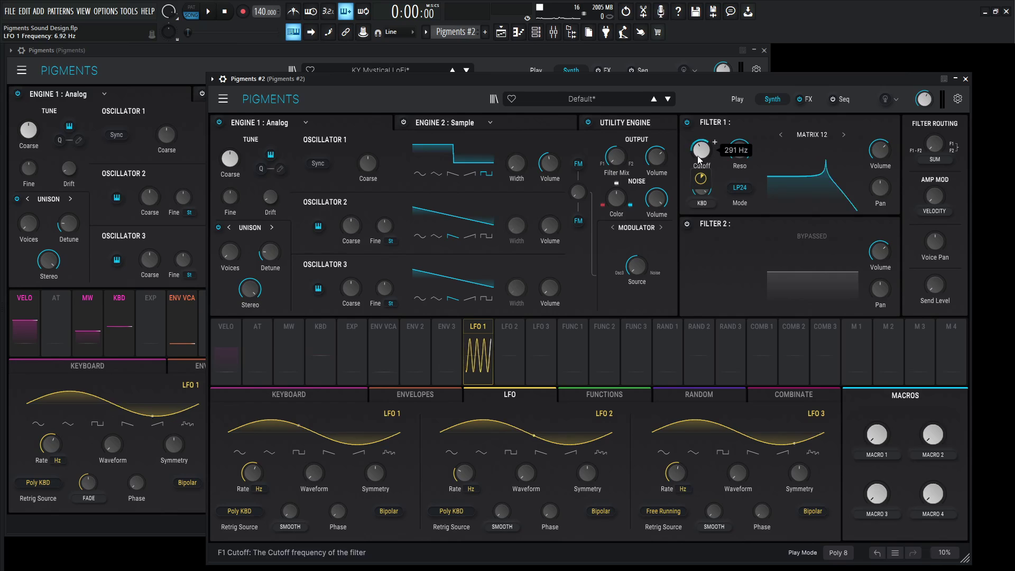
drag(700, 160, 701, 160)
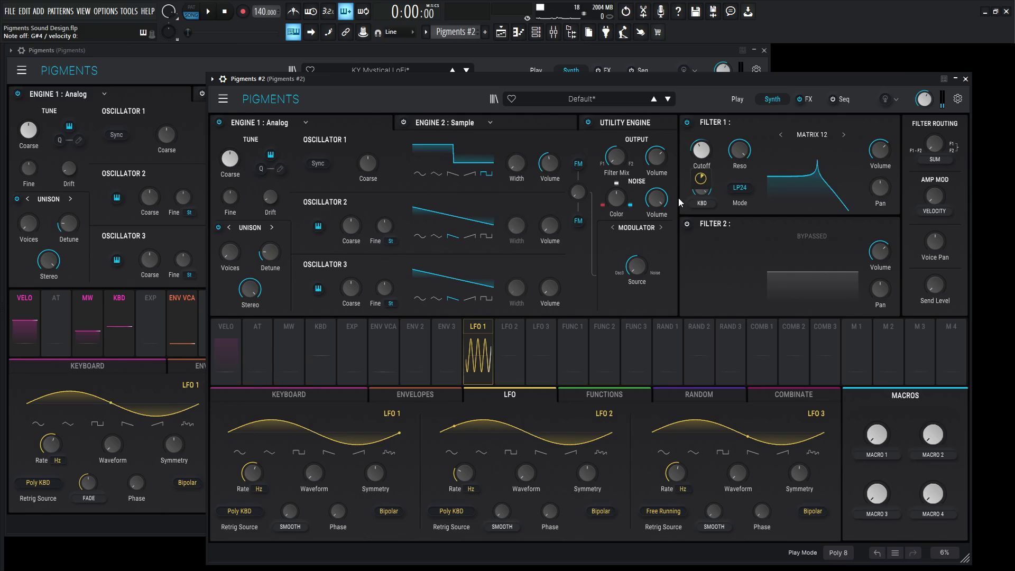
click(241, 63)
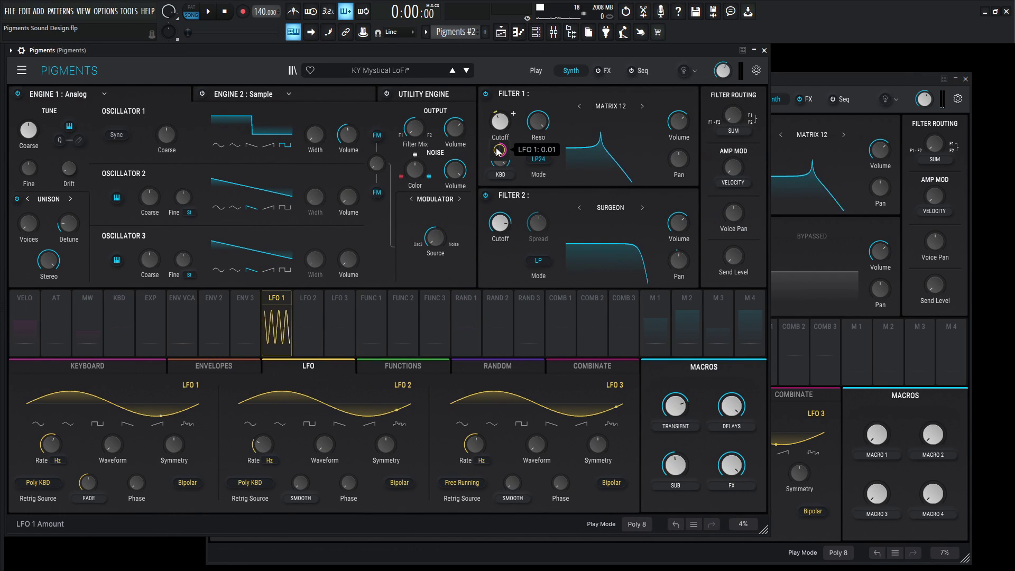
click(794, 78)
mouse_move(701, 178)
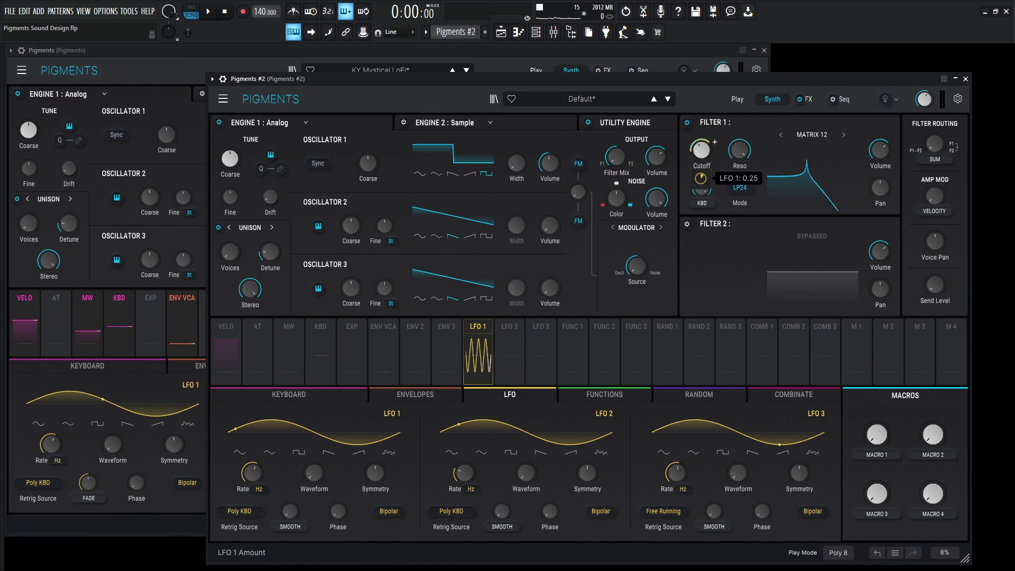
scroll(700, 178, down, 9)
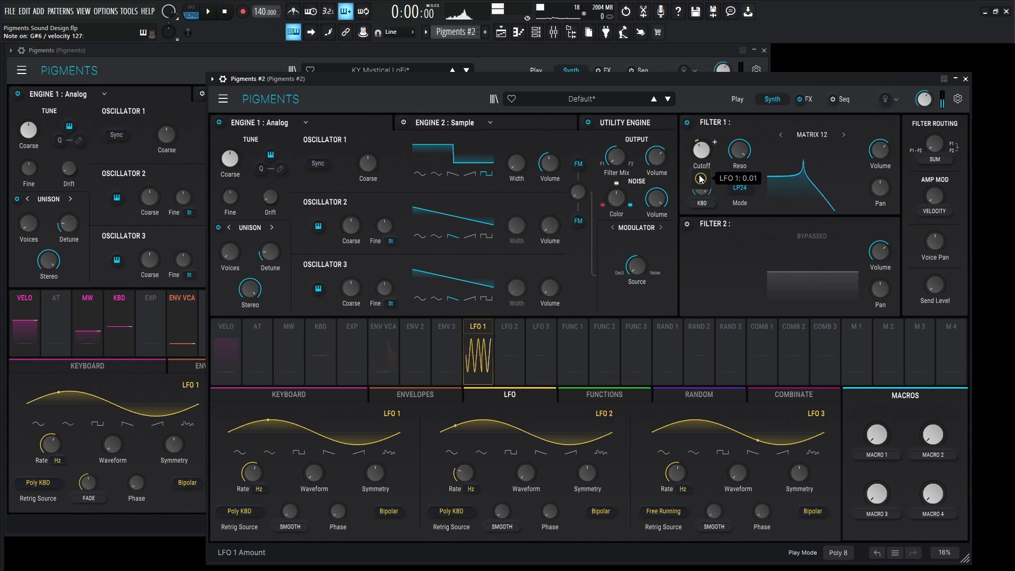
Step: Side-chain the LFO 1 modulation of Filter 1's cutoff to the Mod Wheel, adjust the side-chain amount and raise the mod wheel above minimum
click(484, 334)
click(311, 370)
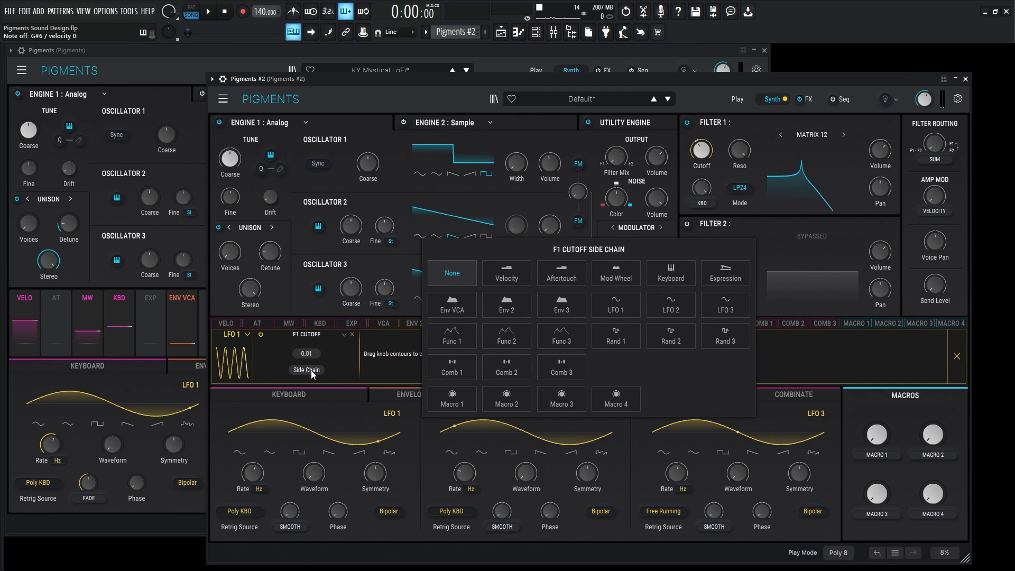
click(608, 279)
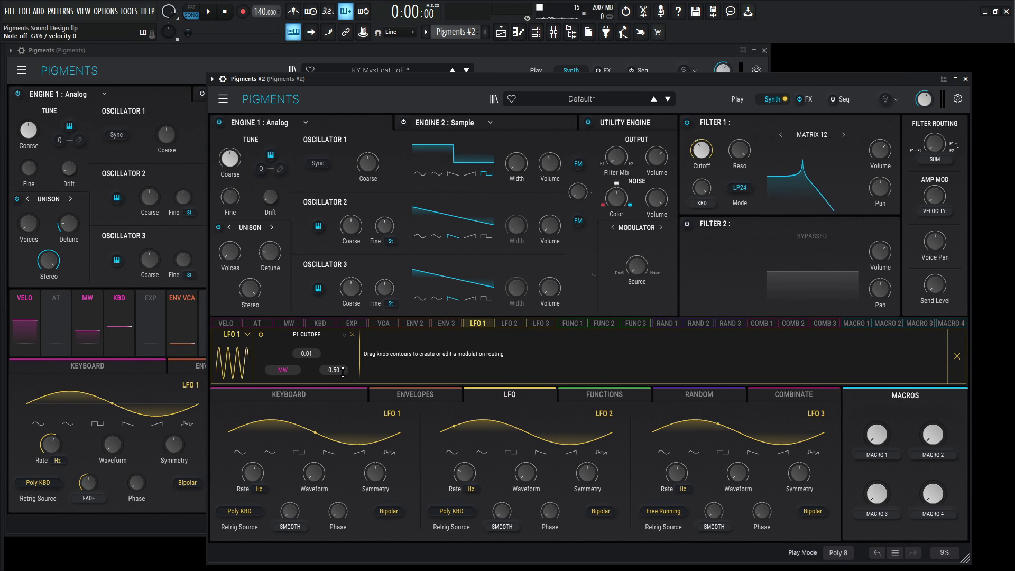
drag(338, 370, 338, 372)
click(957, 356)
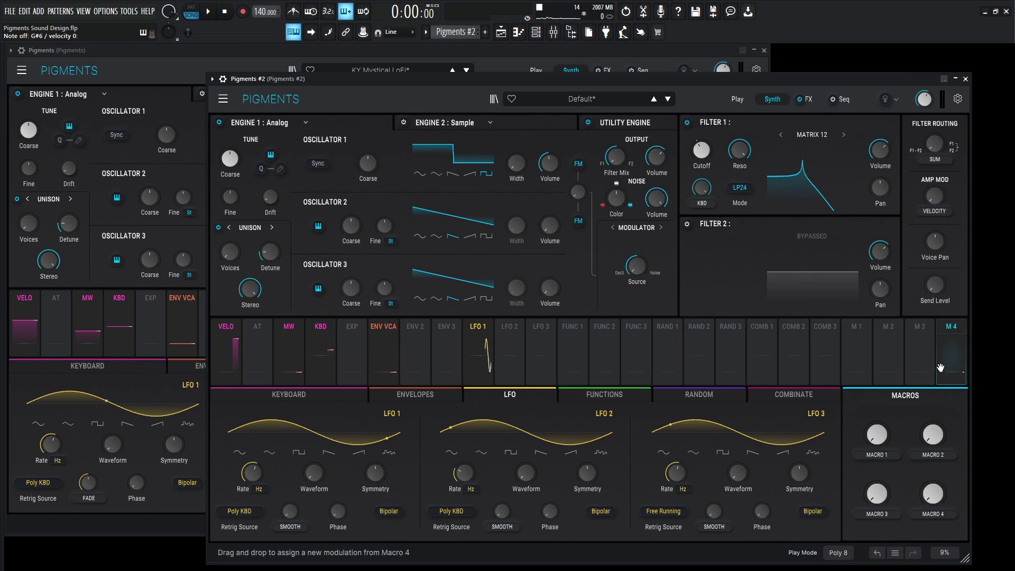
click(331, 393)
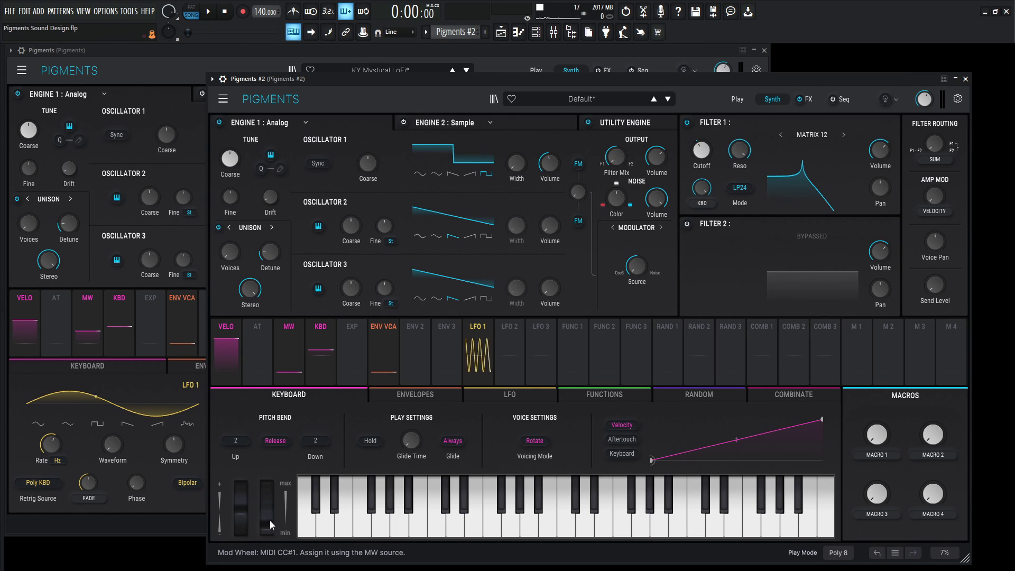
drag(270, 520, 265, 526)
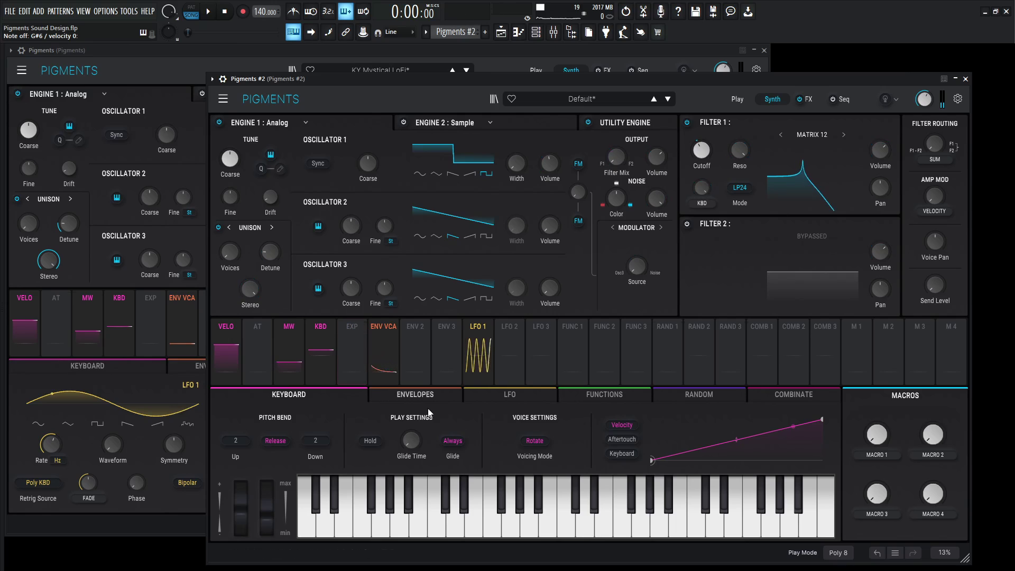
Step: Switch LFO 1's Smooth control to Fade in the Default instance and turn up the fade to match the reference
click(529, 396)
click(172, 390)
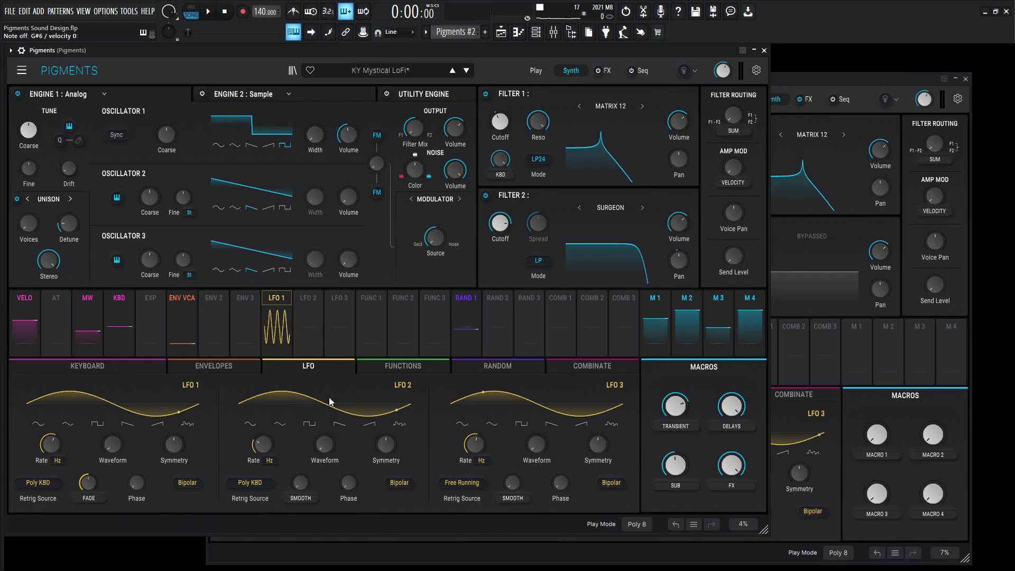
click(844, 84)
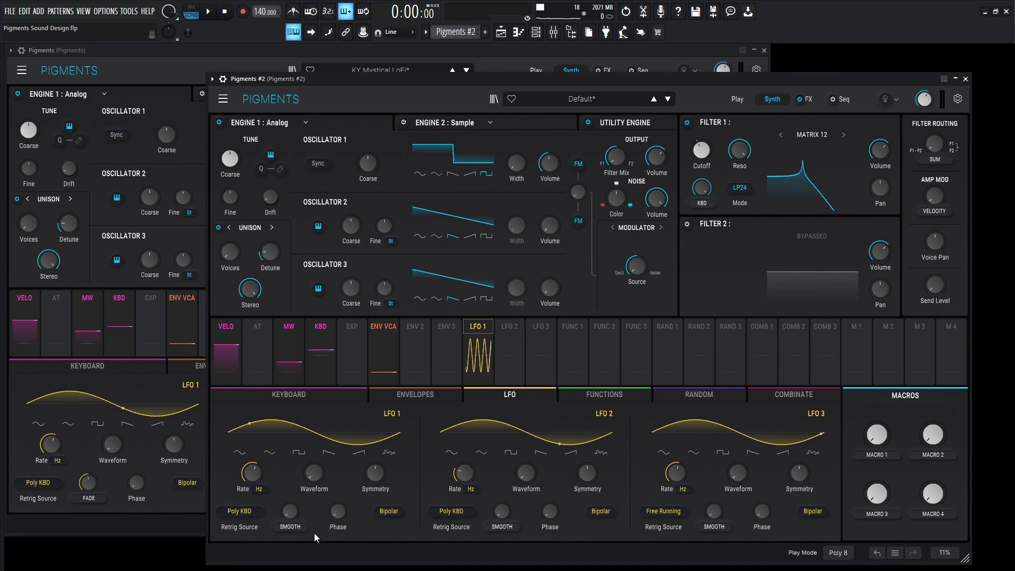
click(290, 527)
click(352, 504)
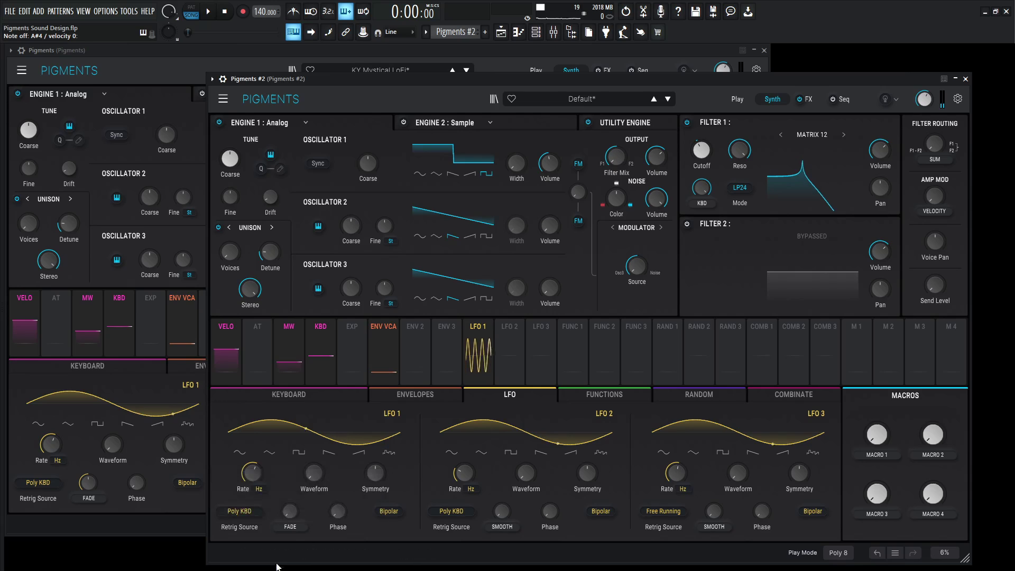
mouse_move(289, 510)
mouse_down()
mouse_move(290, 478)
mouse_move(302, 503)
mouse_up()
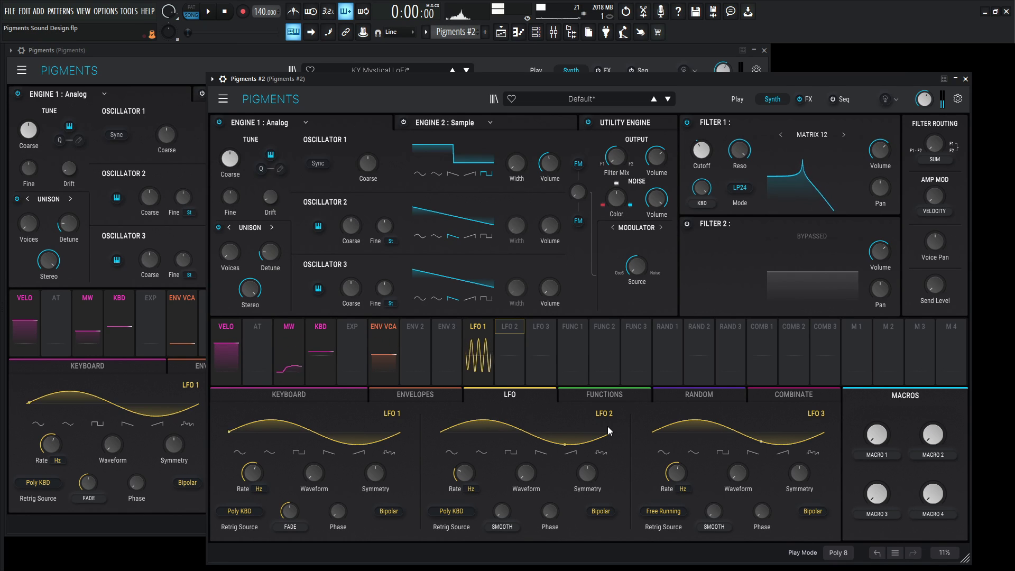
Step: Compare the reference and Default instances by ear with LFO 1's fade applied
click(611, 55)
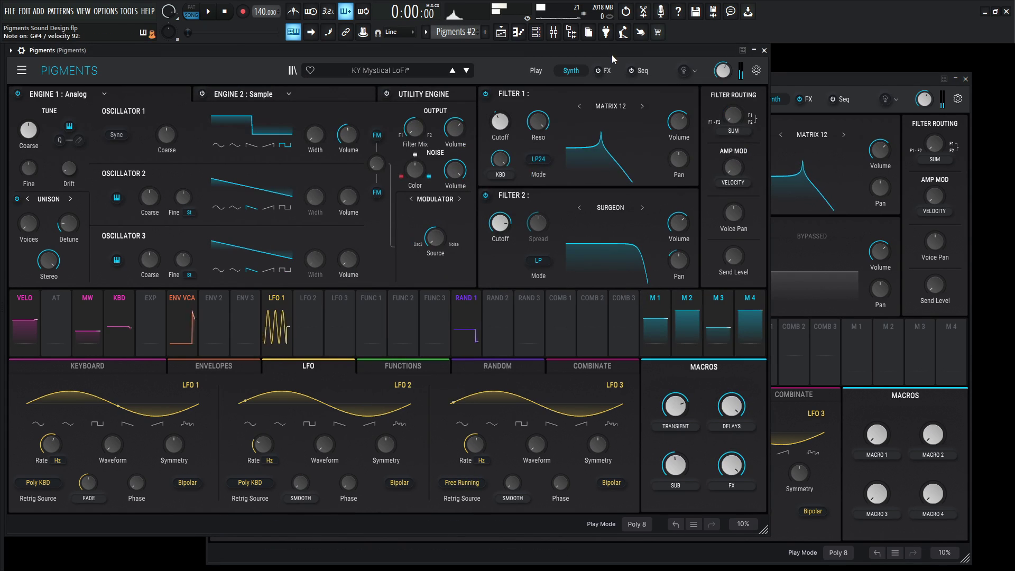
click(802, 82)
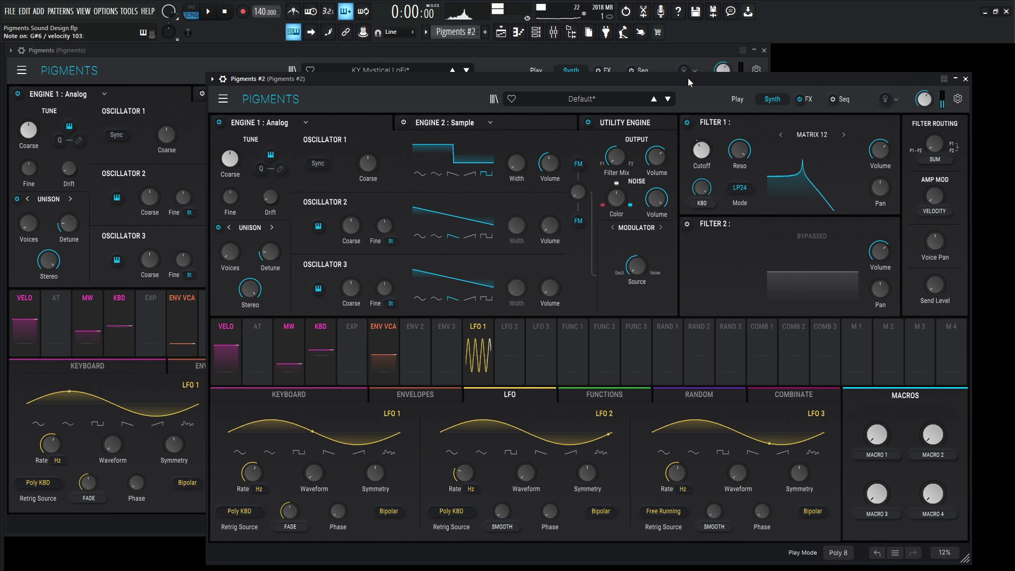
click(632, 53)
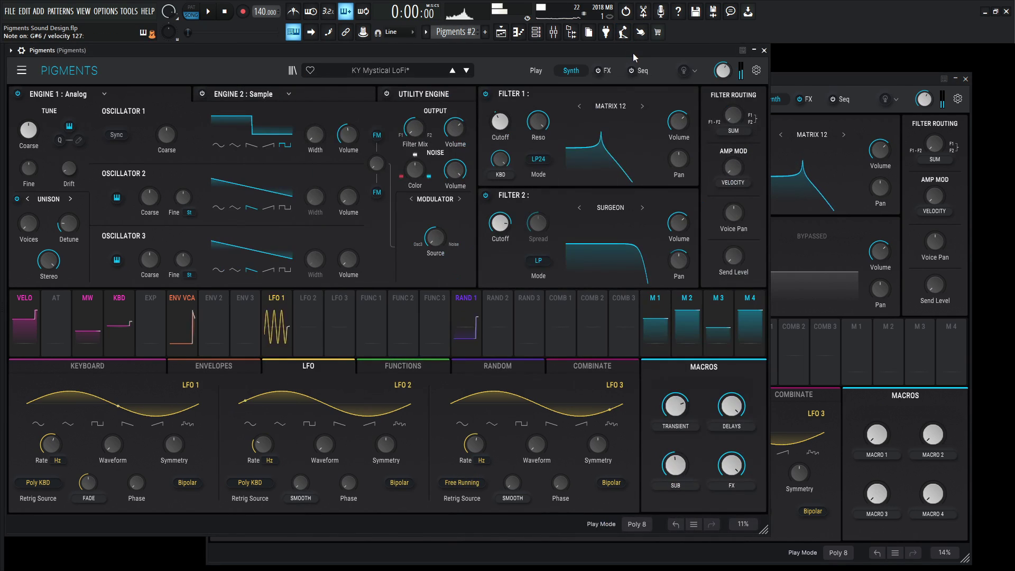
click(819, 88)
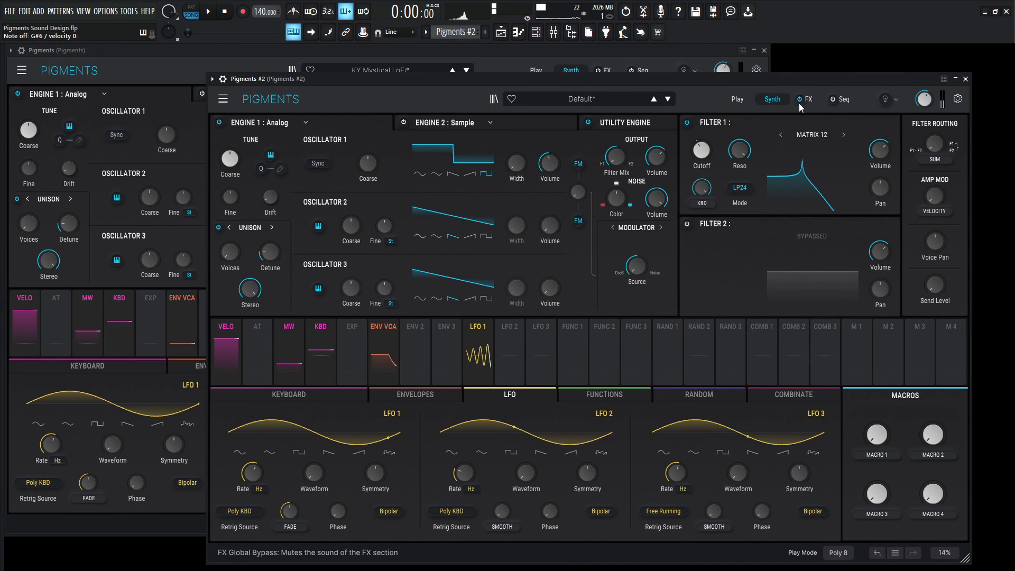
Step: Enable Filter 2 in the Default instance and set its type to Surgeon, as in the reference
click(639, 69)
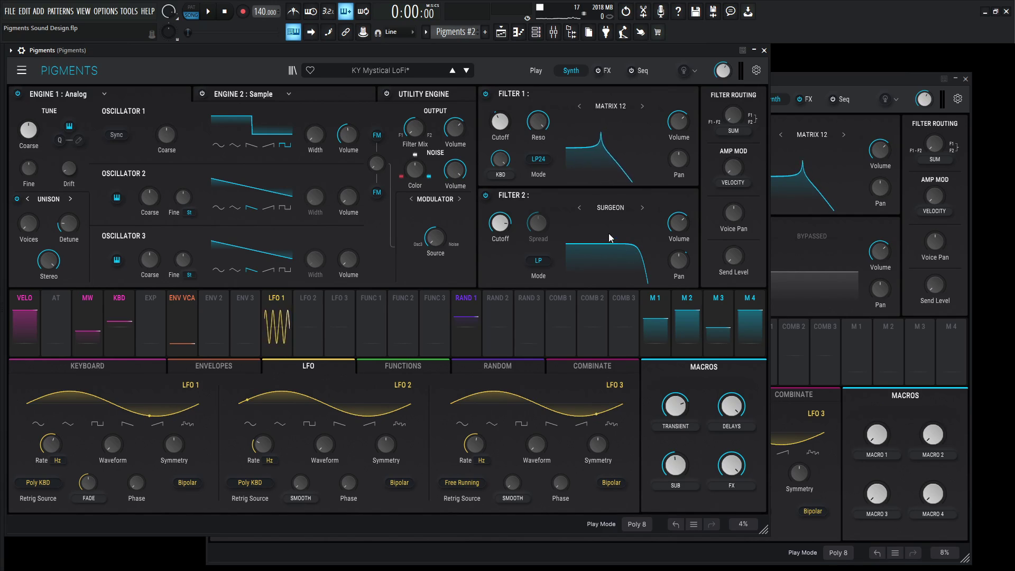
click(826, 82)
click(687, 225)
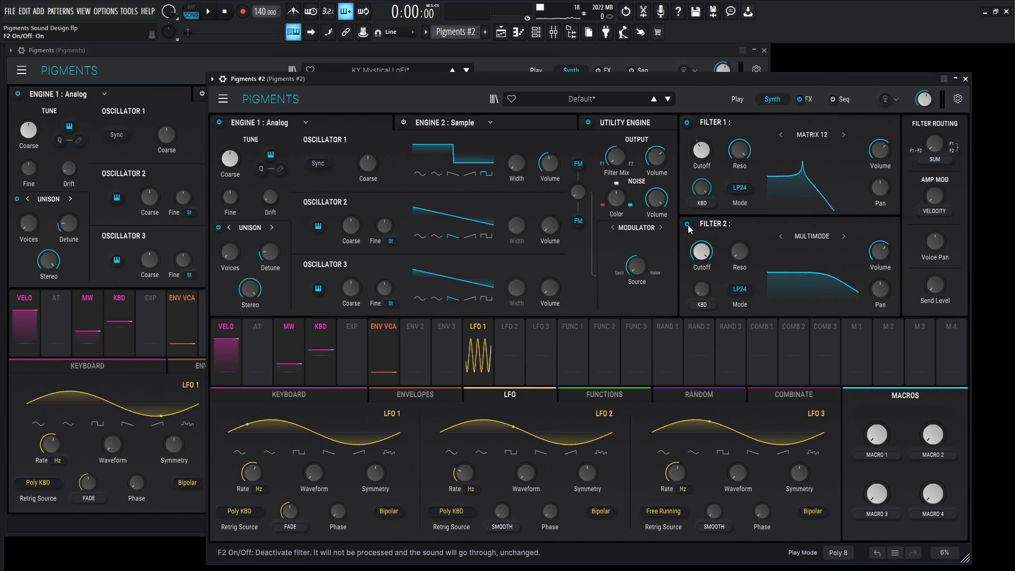
click(807, 239)
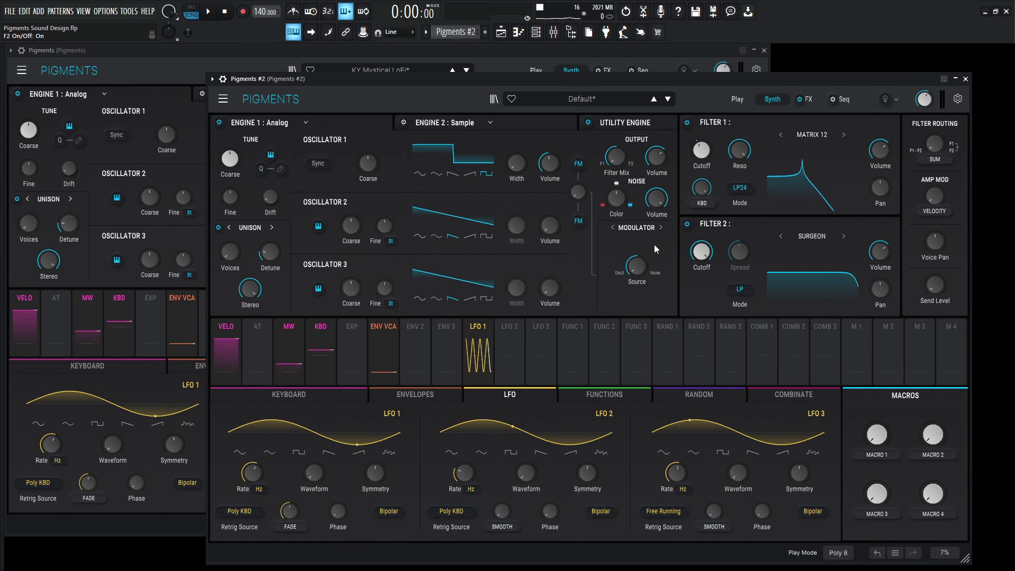
Step: Check the reference's Filter 2 cutoff and lower the Default instance's Filter 2 cutoff toward 6609 Hz
click(513, 65)
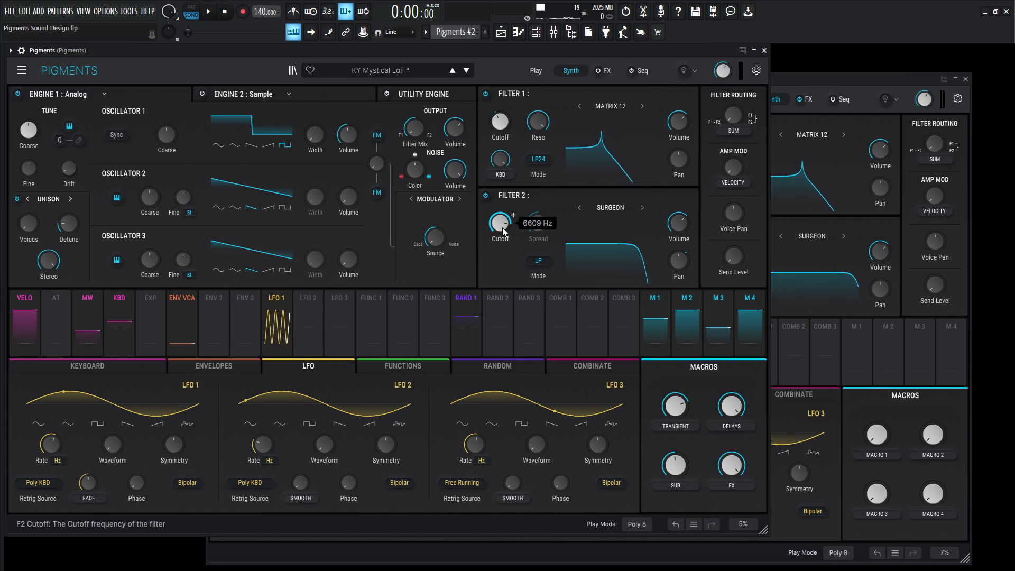
click(805, 98)
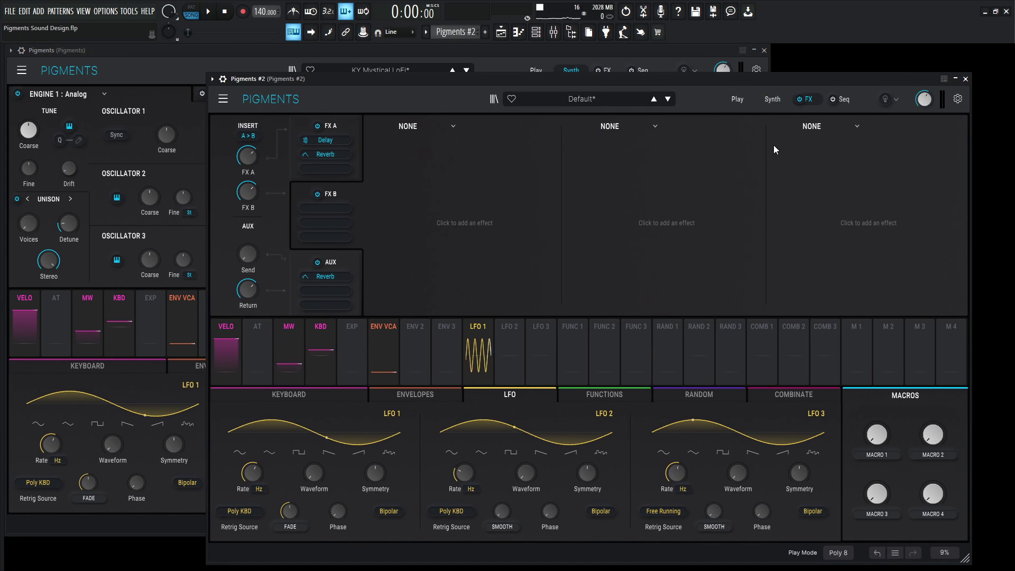
click(772, 99)
drag(701, 251, 702, 257)
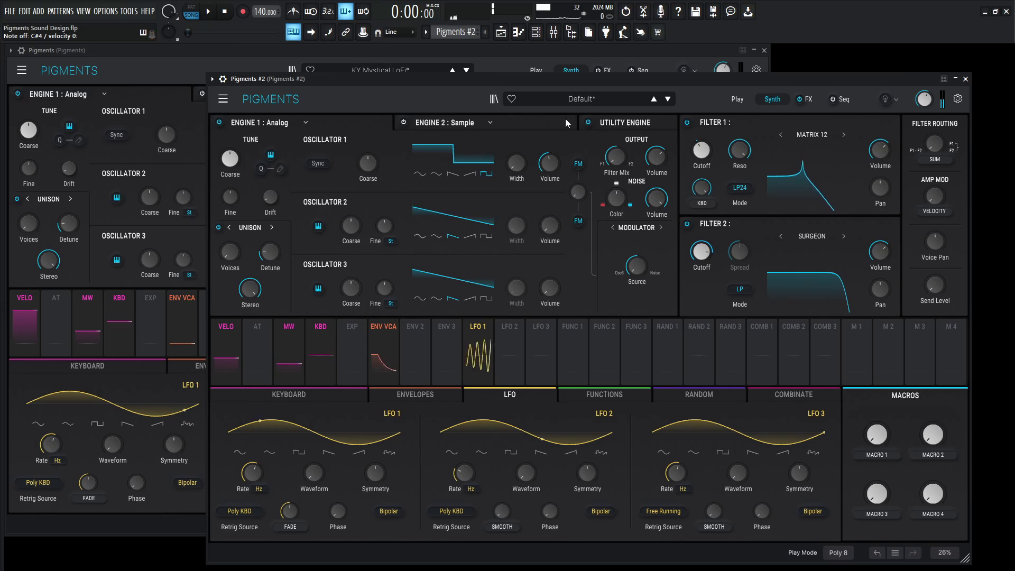
Step: Check the reference's Filter 2 pan modulation and assign Random 1 to the Filter 2 Pan in the Default instance
click(515, 59)
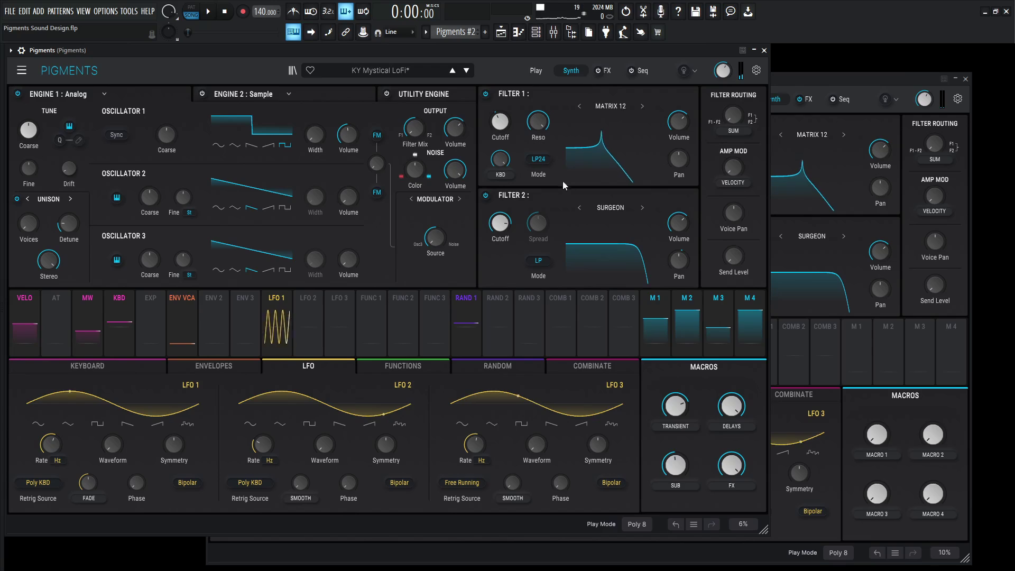
mouse_move(688, 267)
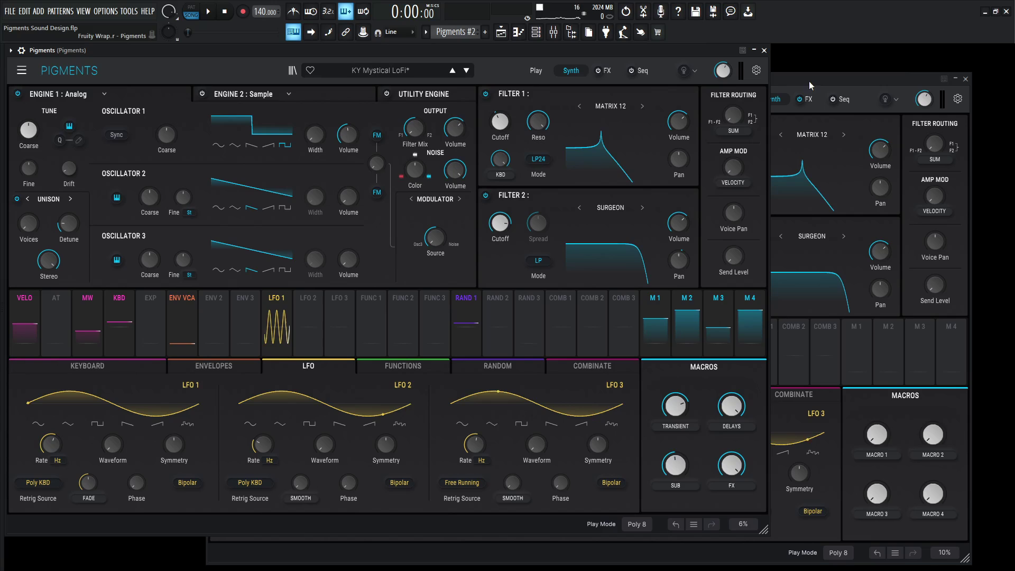
mouse_move(678, 294)
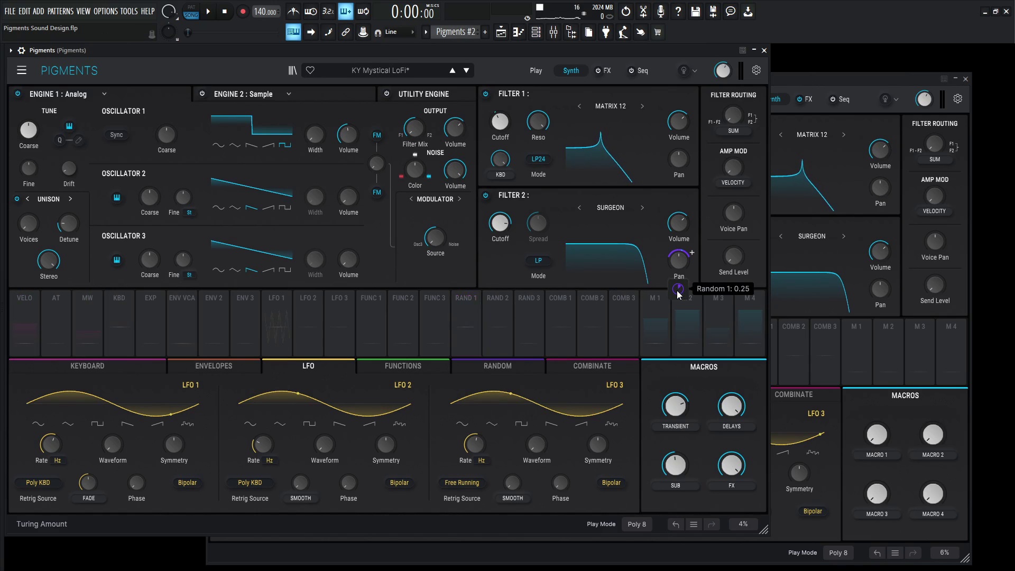
click(857, 84)
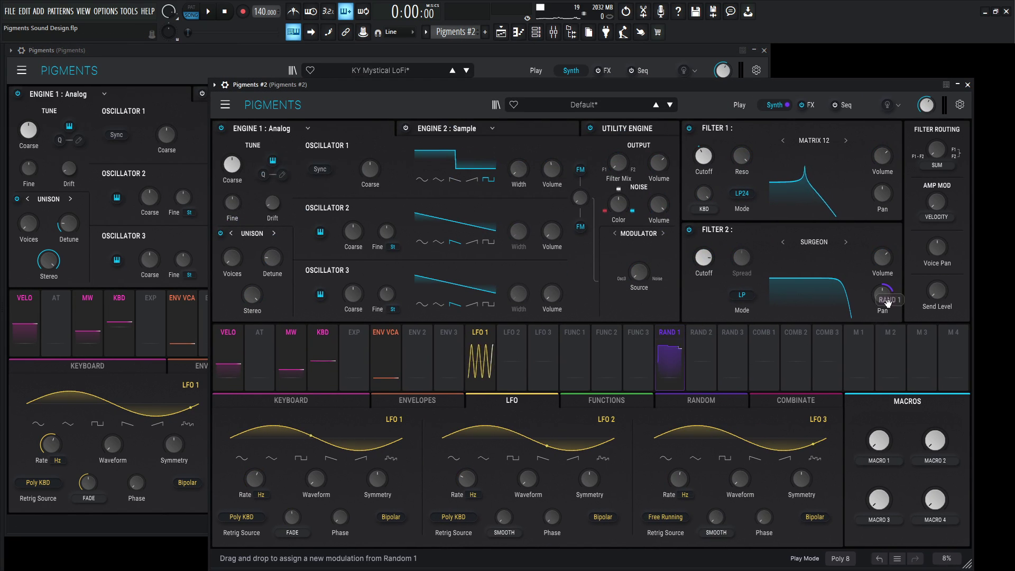
drag(887, 303, 887, 302)
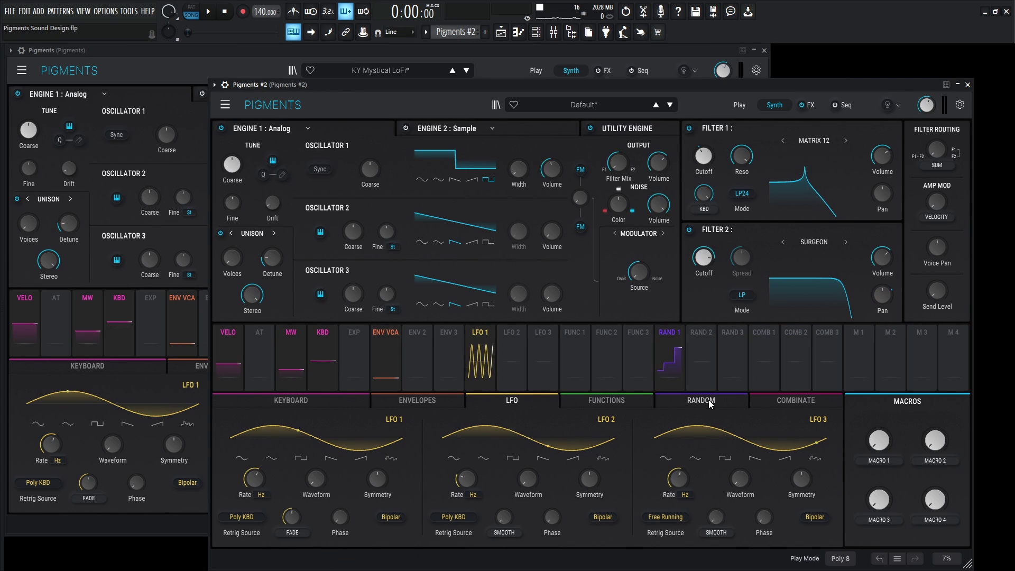
Step: Set the Default instance's Random 1 to Sample & Hold with Poly KBD as retrig source, checking it against the reference's Random settings
click(687, 401)
click(321, 421)
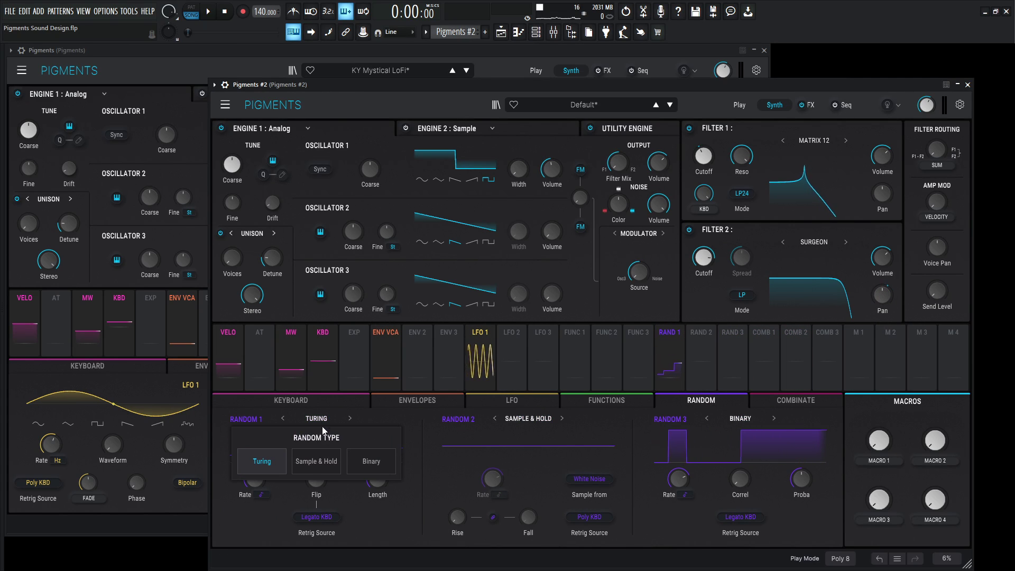
click(338, 468)
click(383, 519)
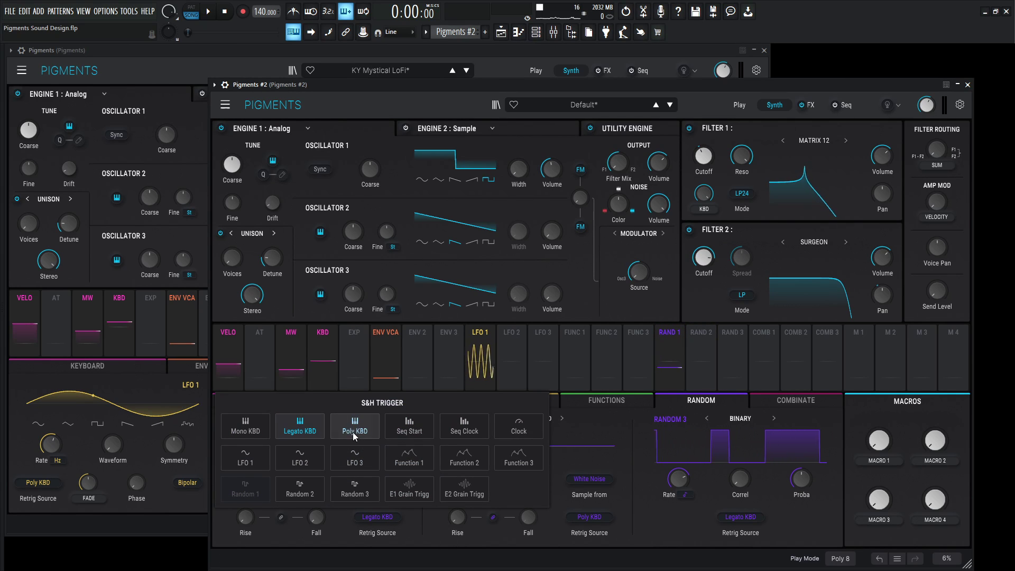
click(366, 429)
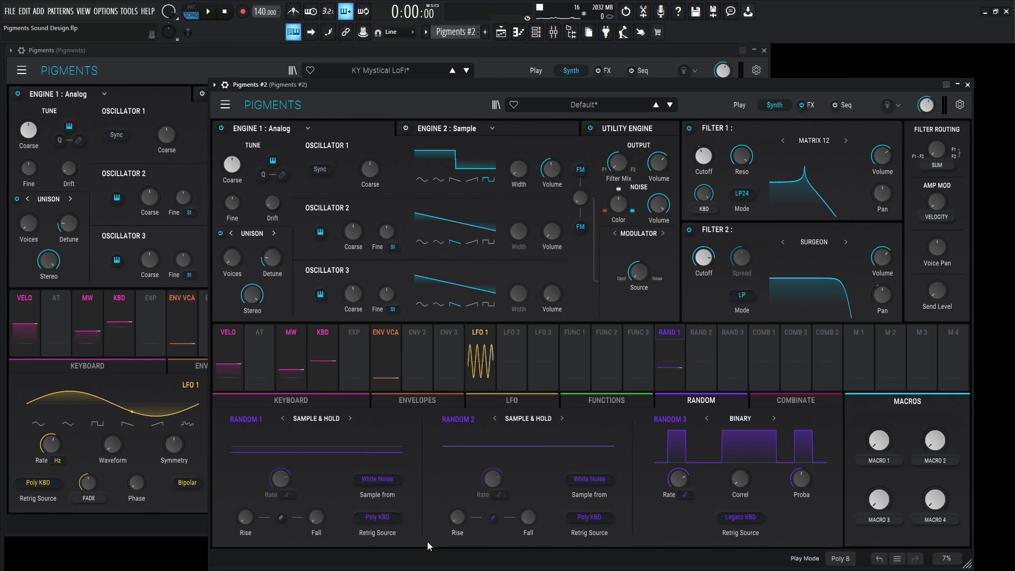
click(178, 509)
click(525, 363)
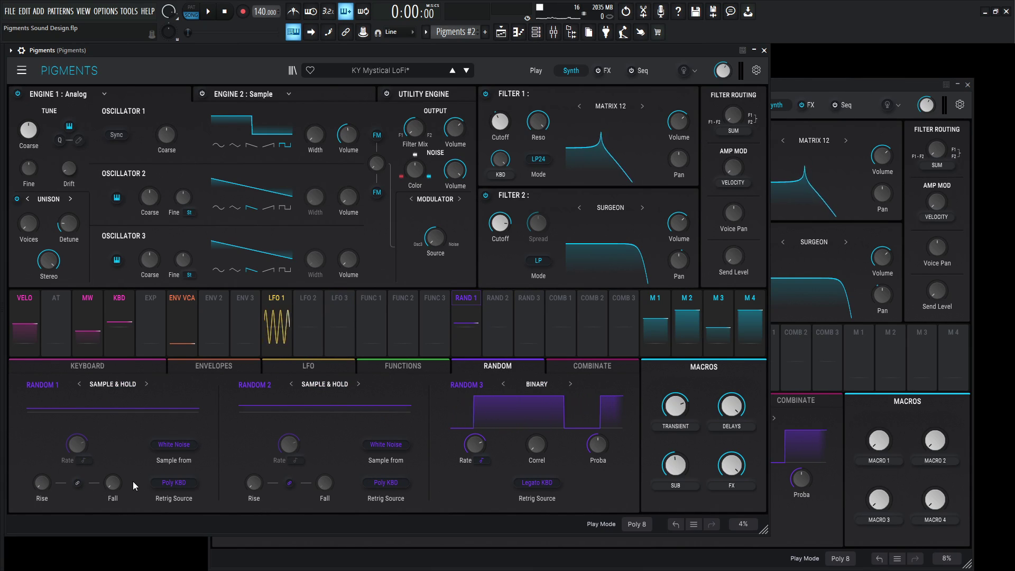
Step: Alternate between the Default and reference instances to compare their sound by ear with Random 1 panning Filter 2
click(841, 89)
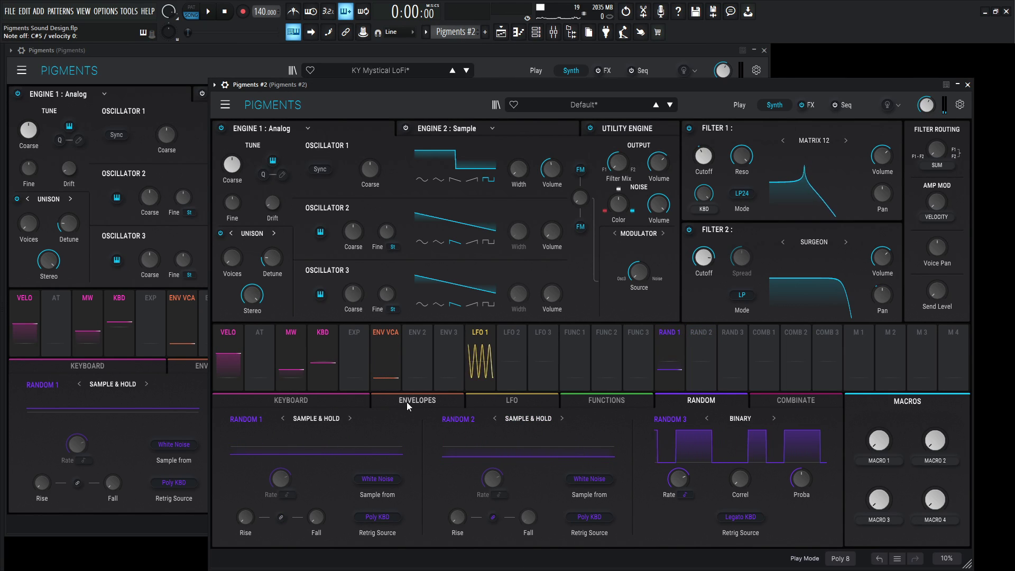
click(516, 53)
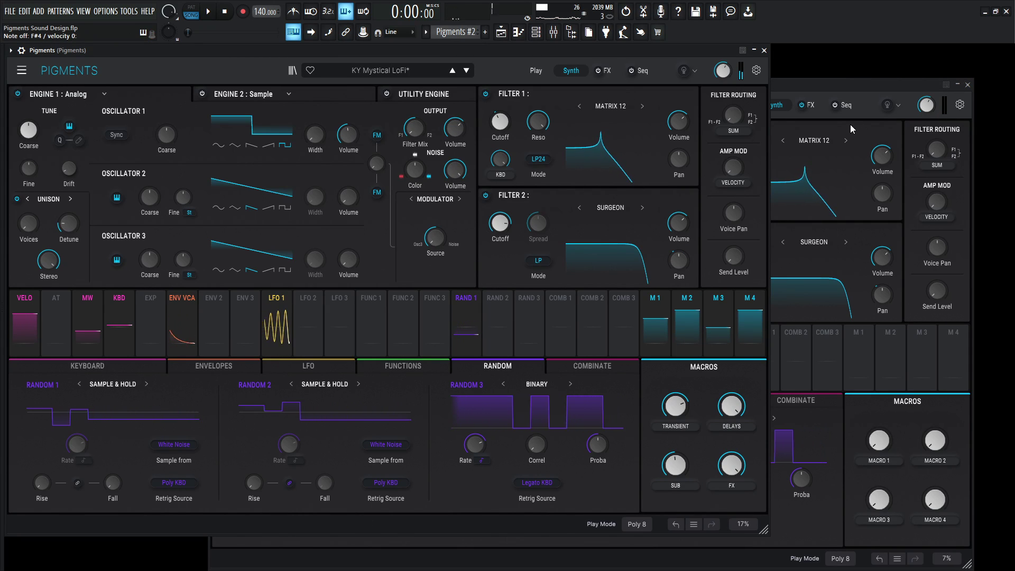
click(830, 87)
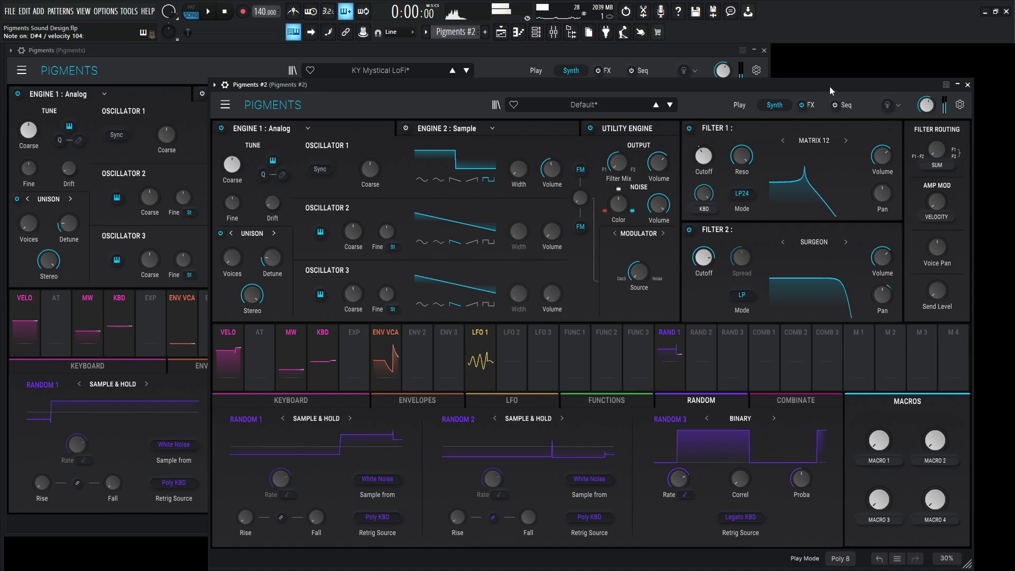
click(625, 49)
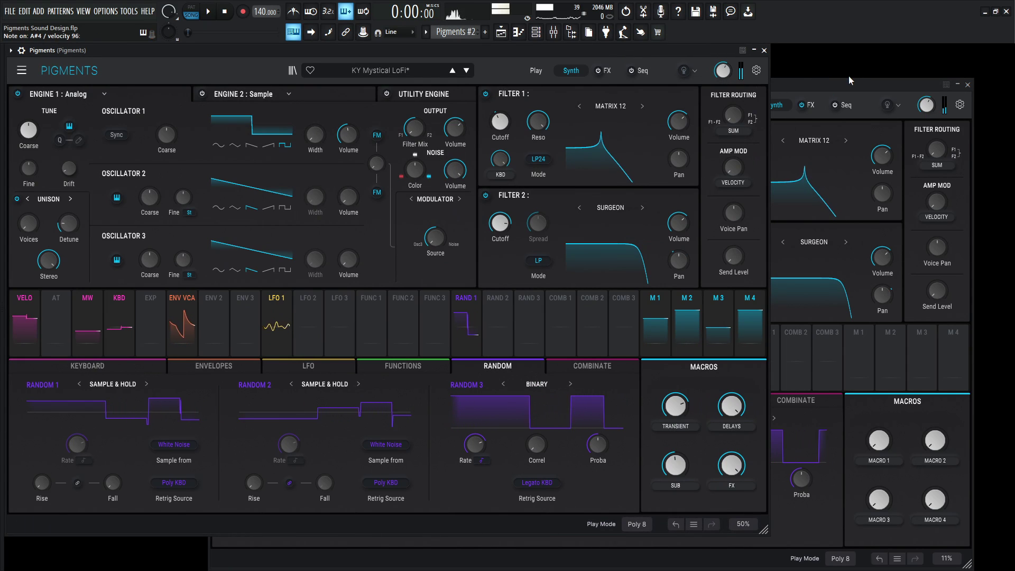
click(850, 83)
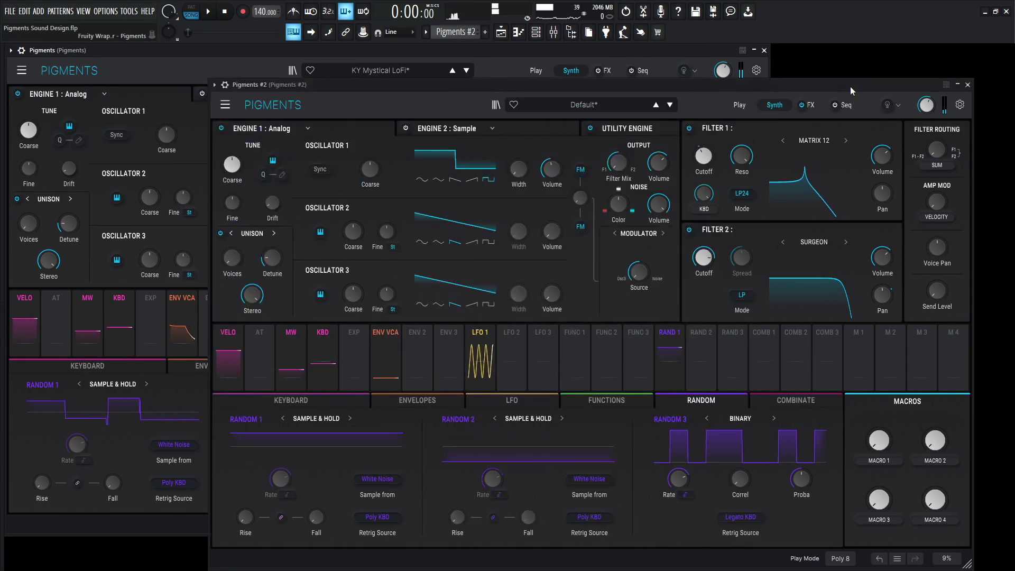
click(348, 51)
click(805, 86)
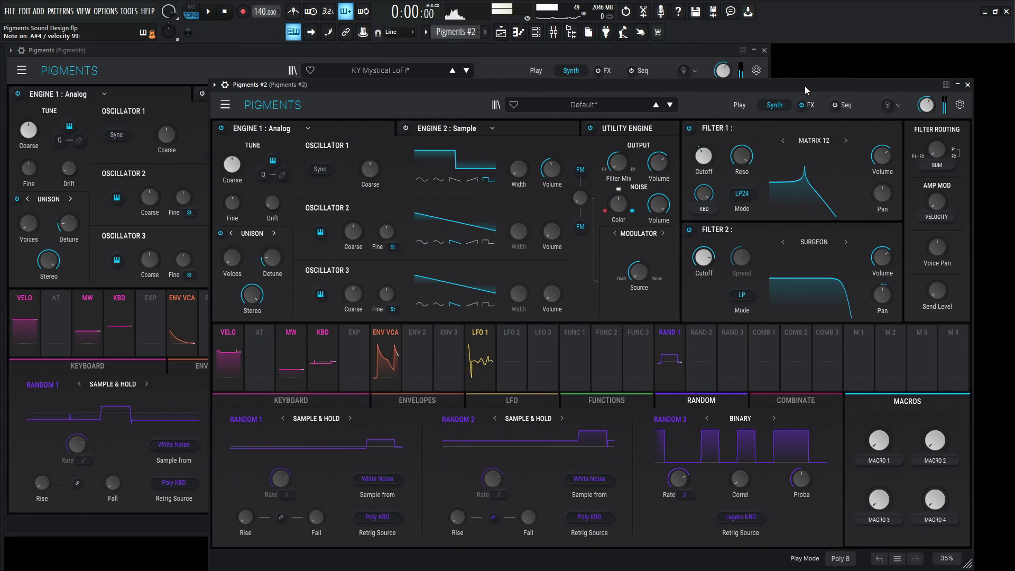
Step: Enable Noise 1 in the Default instance's Utility Engine and load the Wood sample from Transients, matching the reference
click(211, 66)
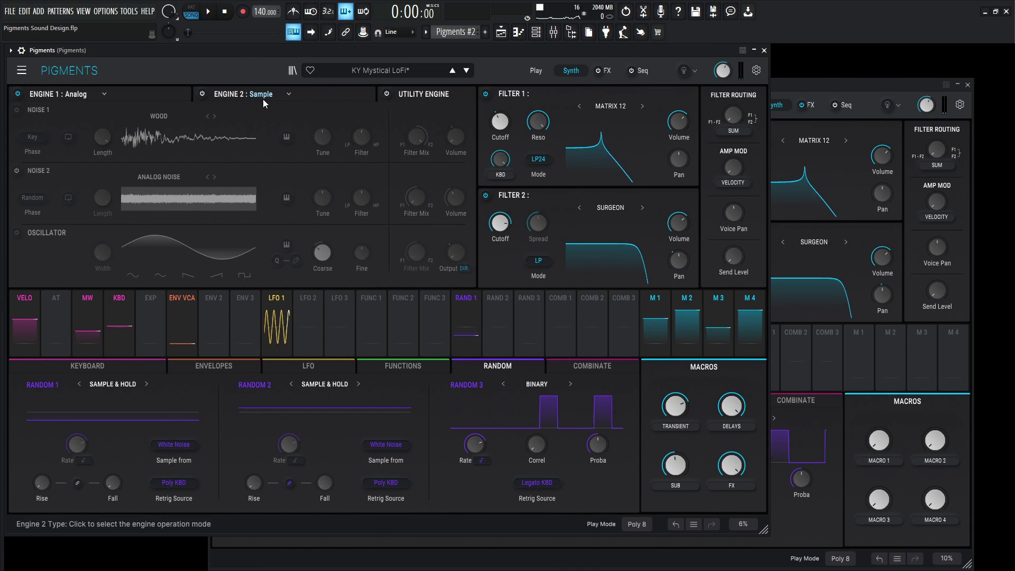
click(798, 85)
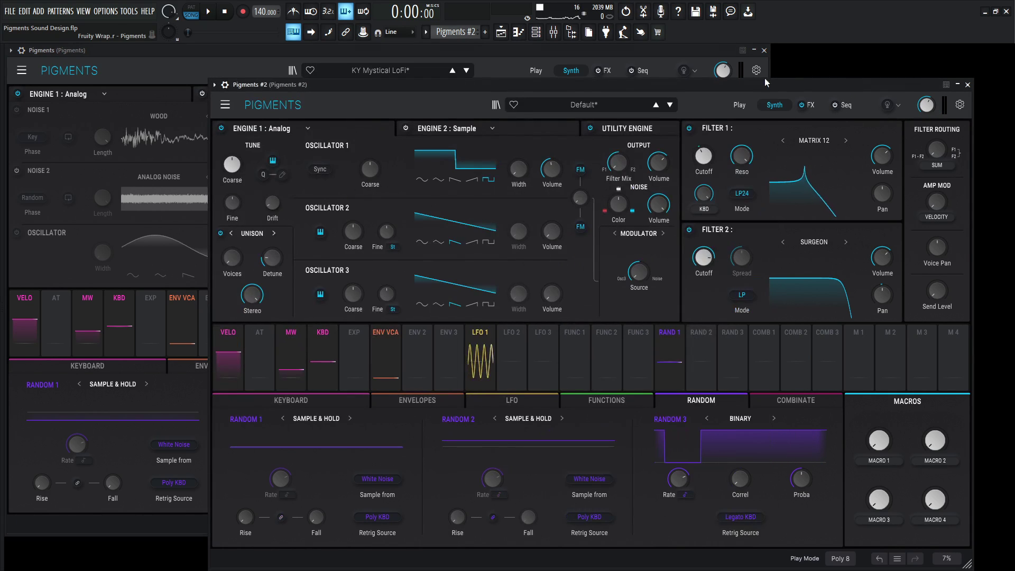
click(629, 129)
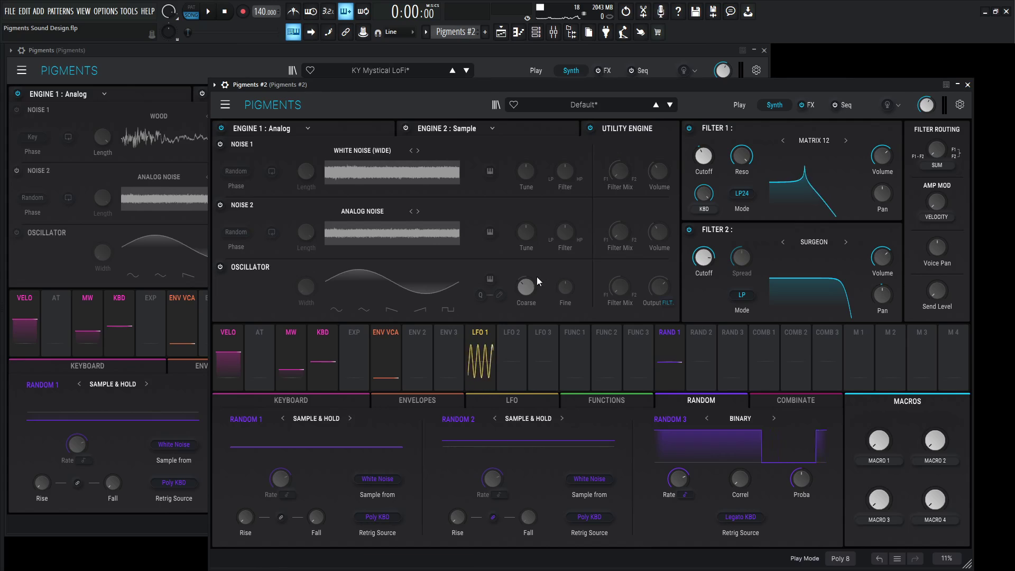
click(220, 145)
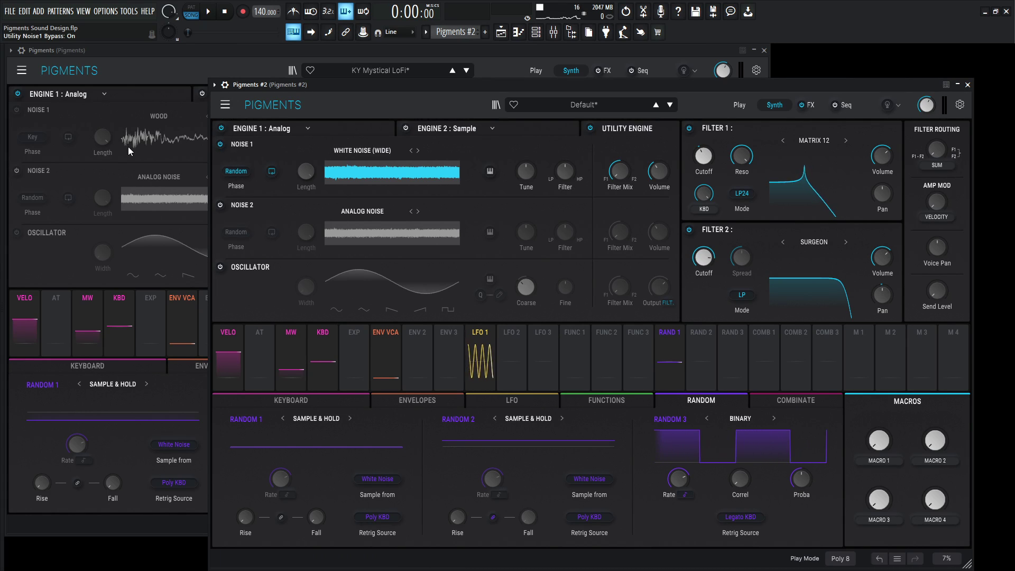
click(364, 151)
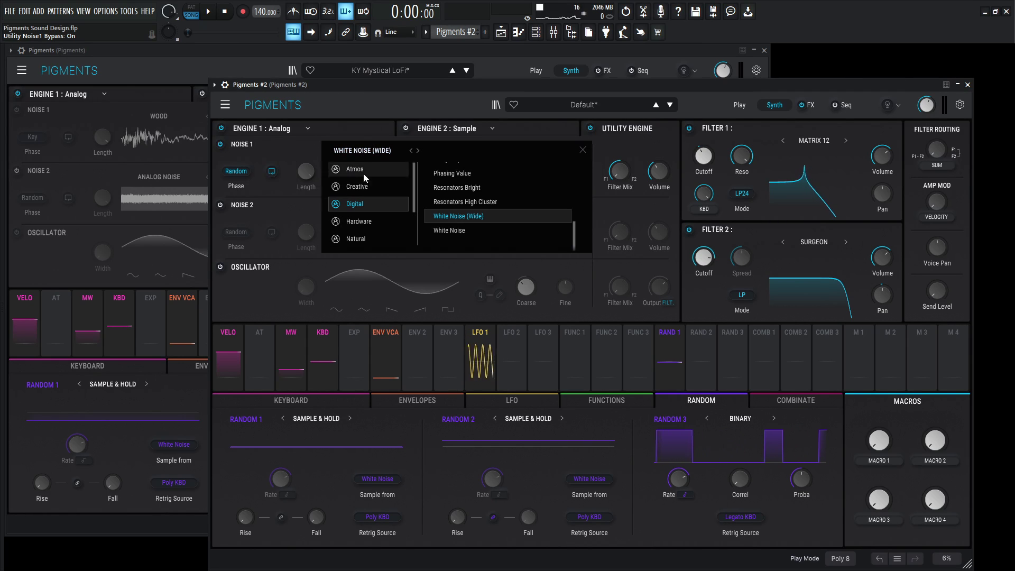
click(367, 223)
click(465, 202)
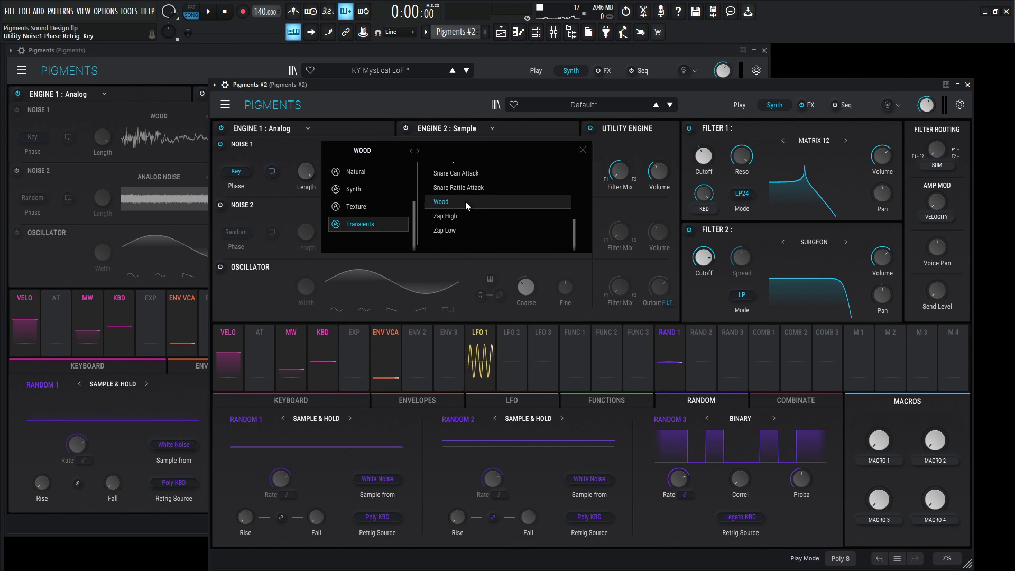
click(582, 149)
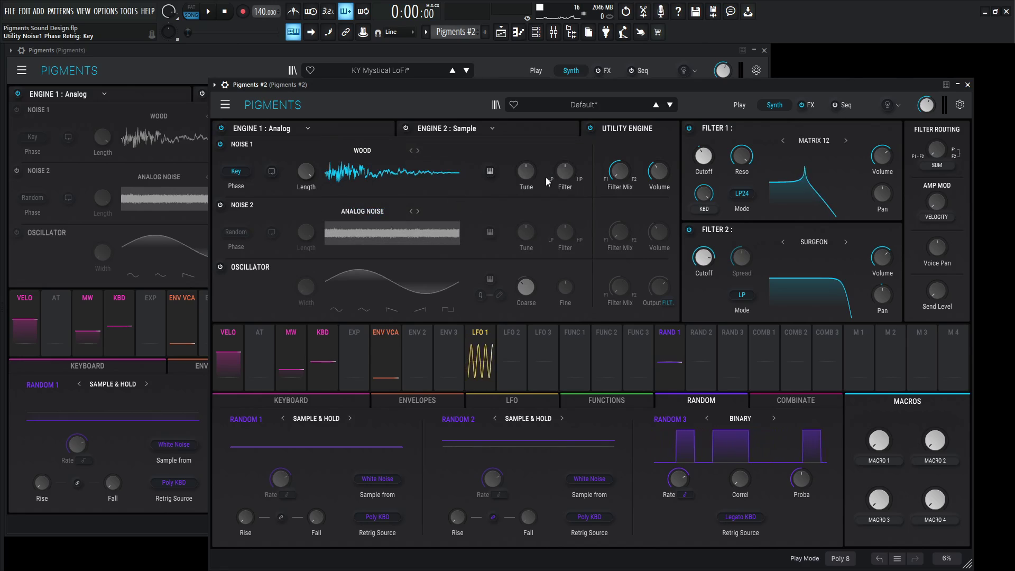
Step: Enable the reference's Utility Engine to check Noise 1, and assign Macro 1 to the Default instance's Noise 1 volume, based at -70.0 dB
click(302, 56)
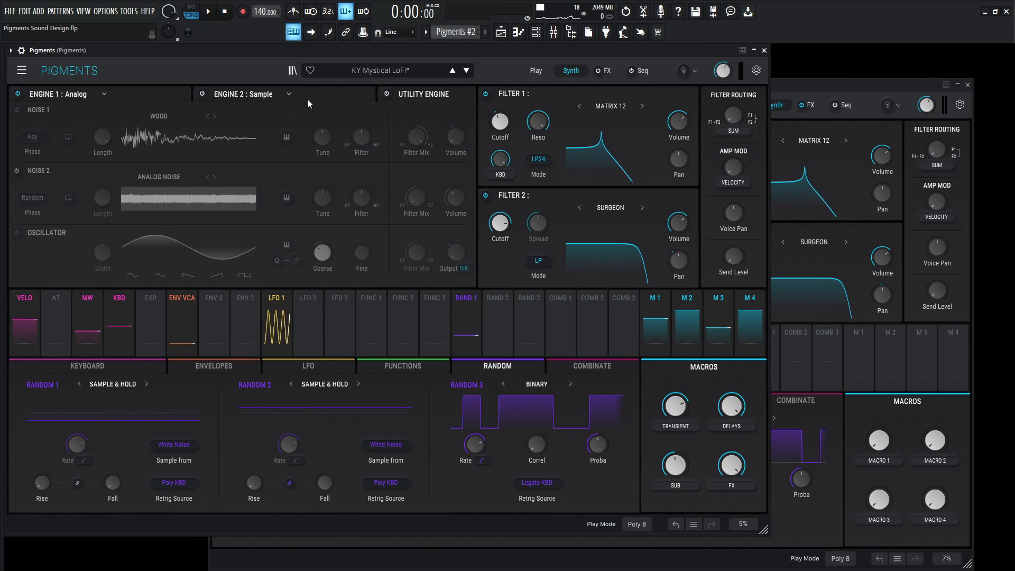
click(386, 93)
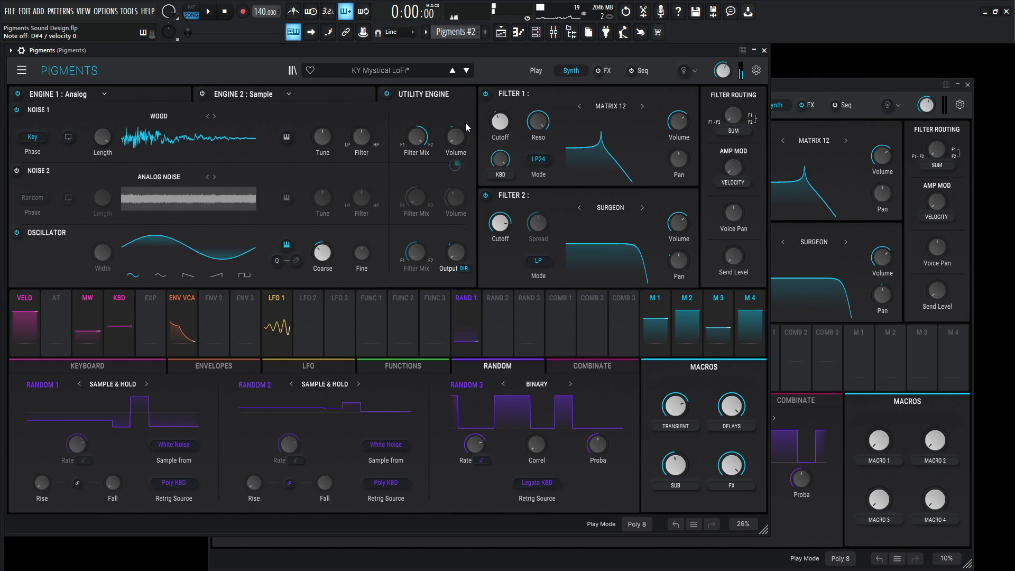
mouse_move(450, 158)
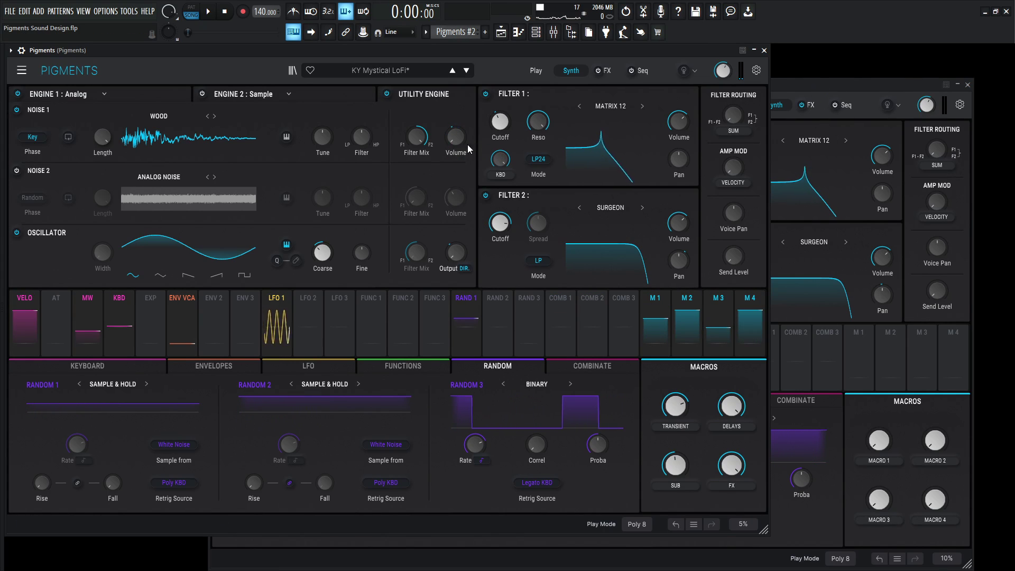
click(867, 82)
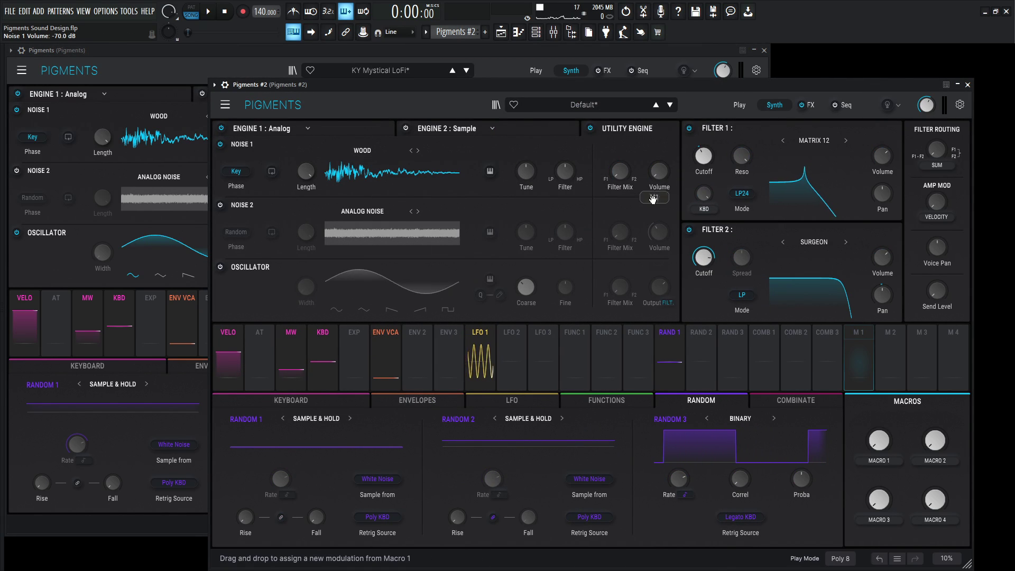
drag(654, 199, 655, 199)
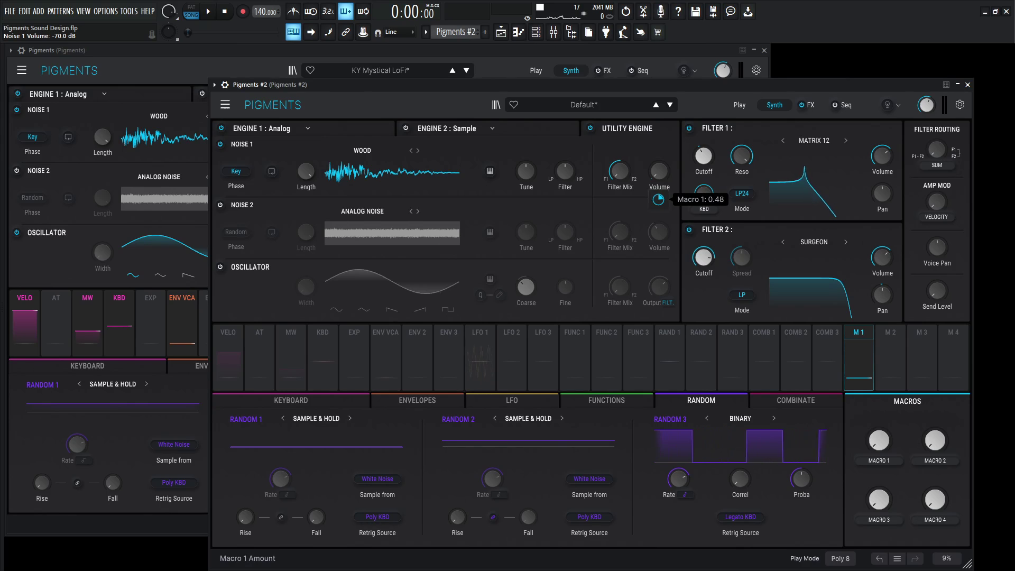
Step: Rename the Default instance's Macro 1 to Transient and turn it up to bring in the Wood noise
double_click(879, 461)
text(trans)
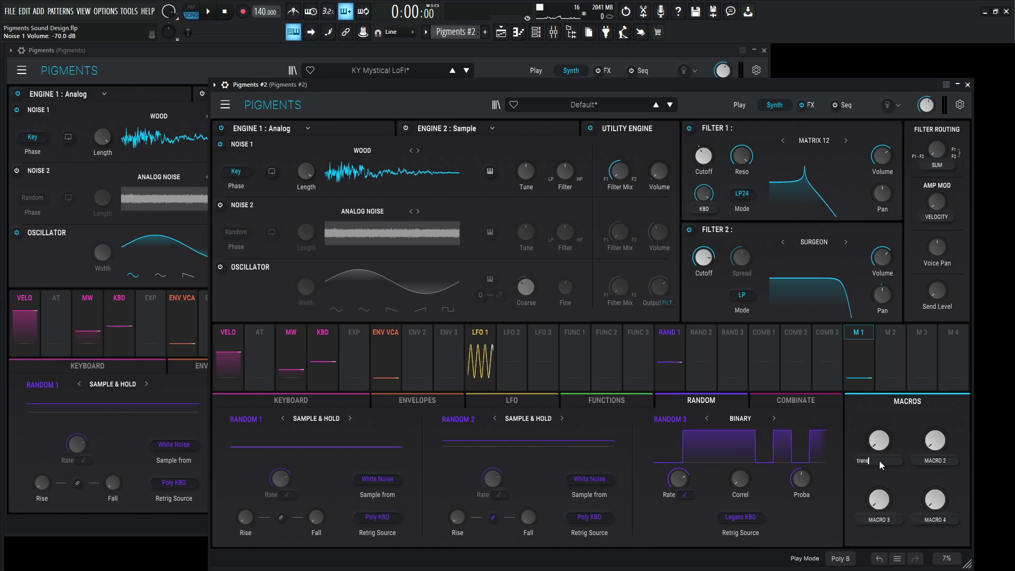
text(ient)
key(Return)
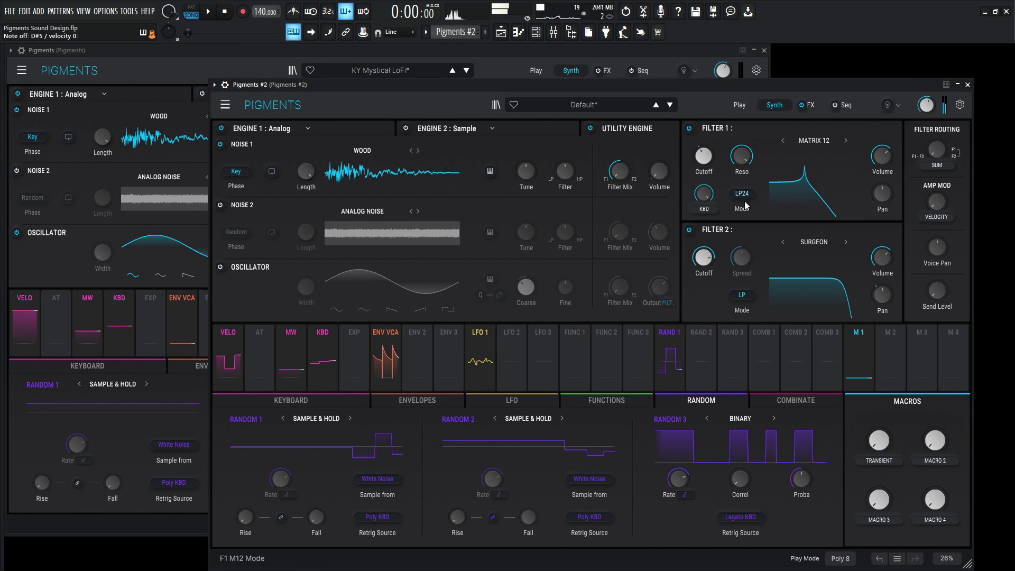
drag(879, 439, 879, 401)
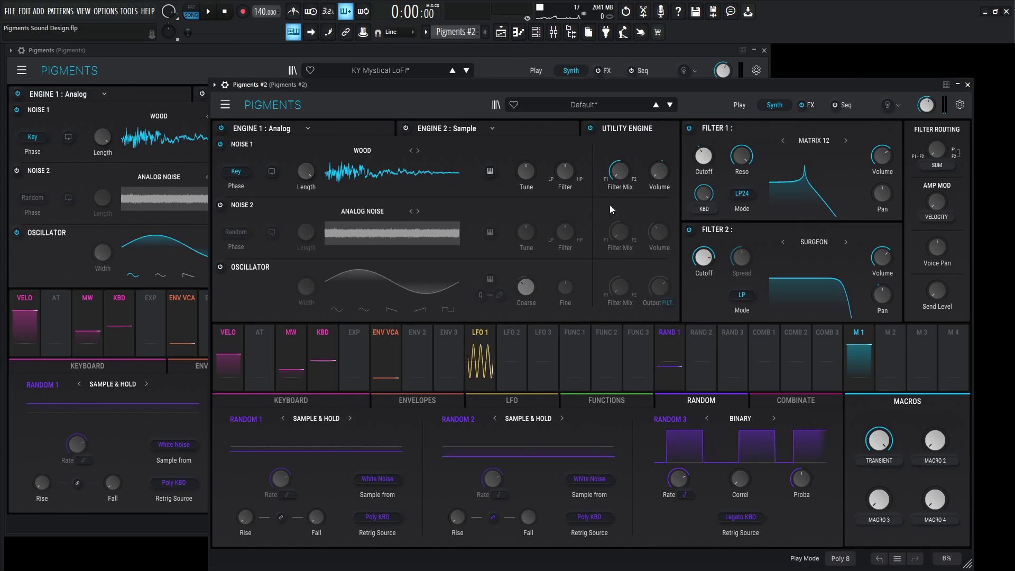
Step: Match the Default instance's Noise 1 Filter Mix to the reference at 100% F2 and audition the Transient macro at 1.00
click(576, 53)
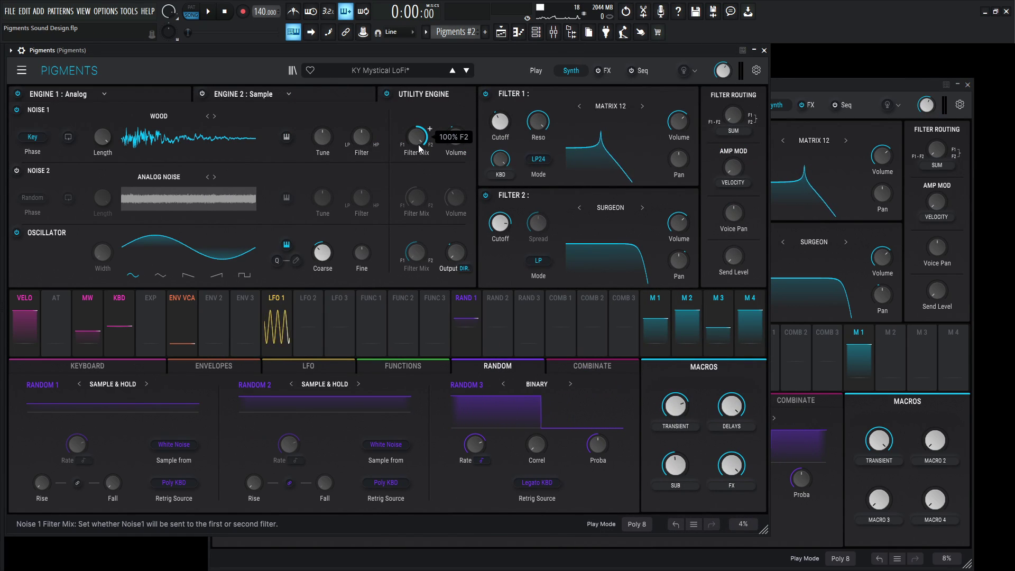
click(835, 85)
mouse_move(633, 162)
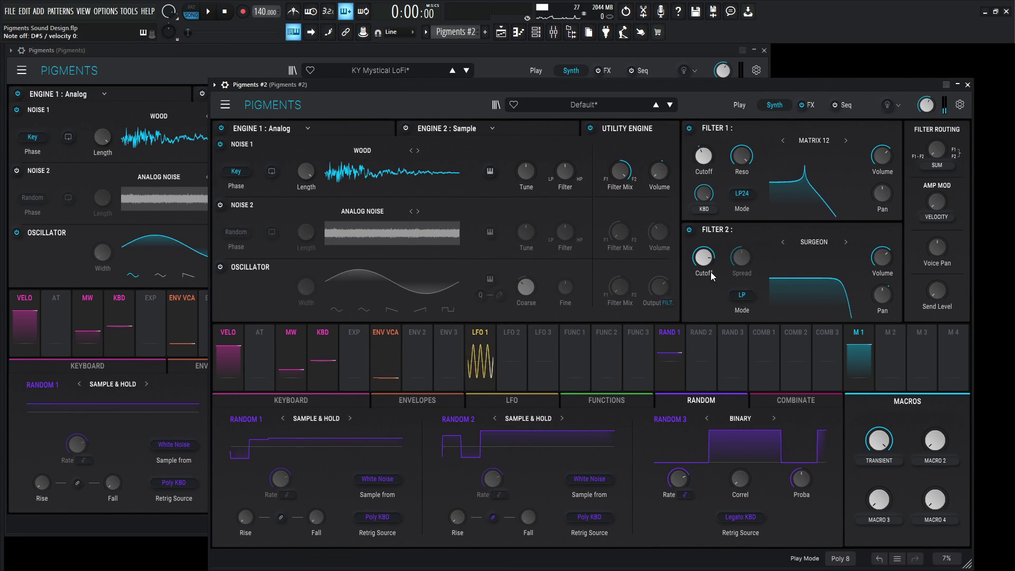
mouse_move(877, 437)
mouse_down()
mouse_move(877, 523)
mouse_move(877, 448)
mouse_up()
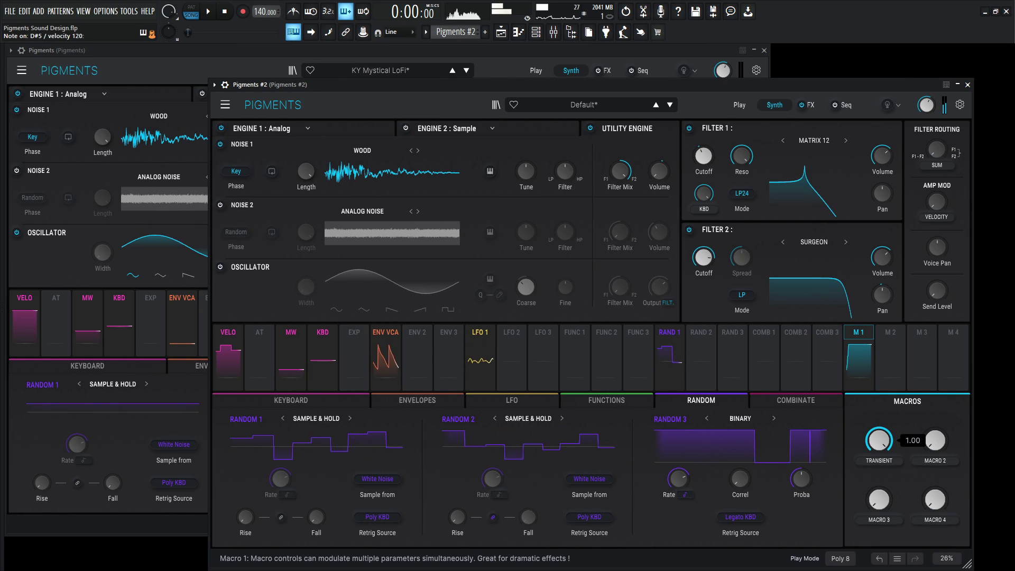
Step: Check the reference's Transient macro and lower the Default instance's Transient macro to a similar level
click(585, 52)
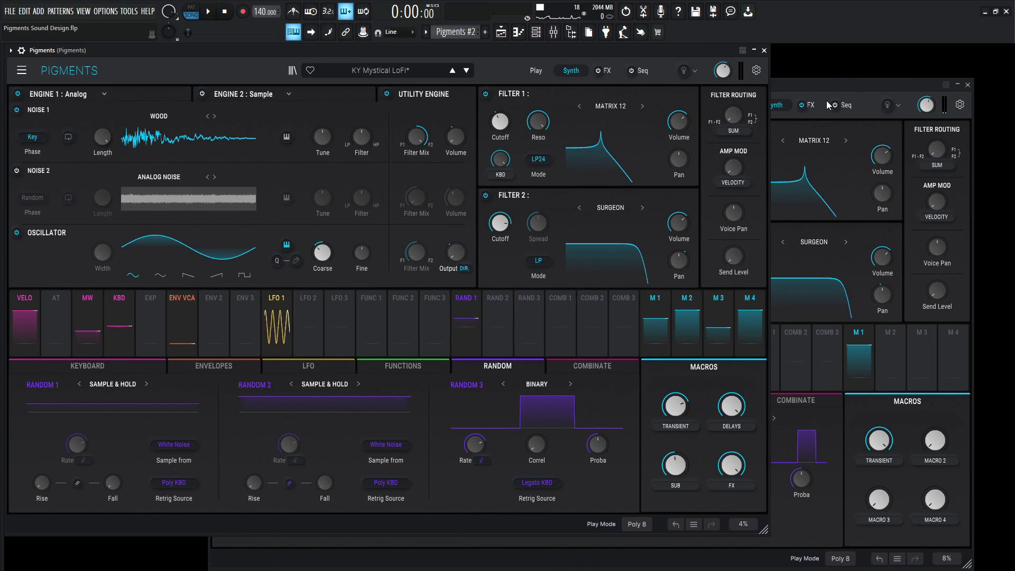
click(914, 449)
drag(879, 439, 879, 451)
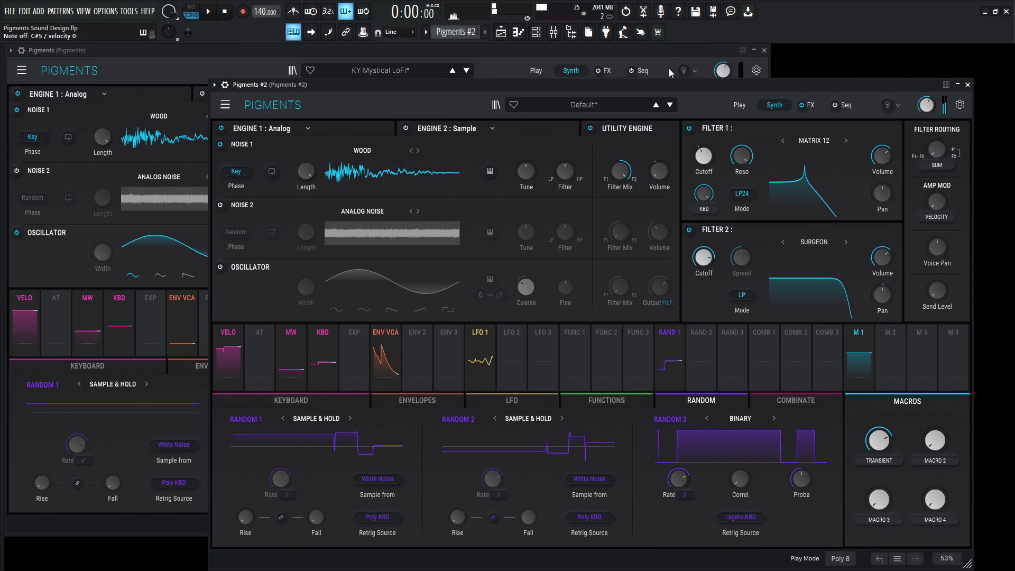
Step: Check the reference's utility oscillator, enable the oscillator in the Default instance and route its output to Direct Out
click(636, 52)
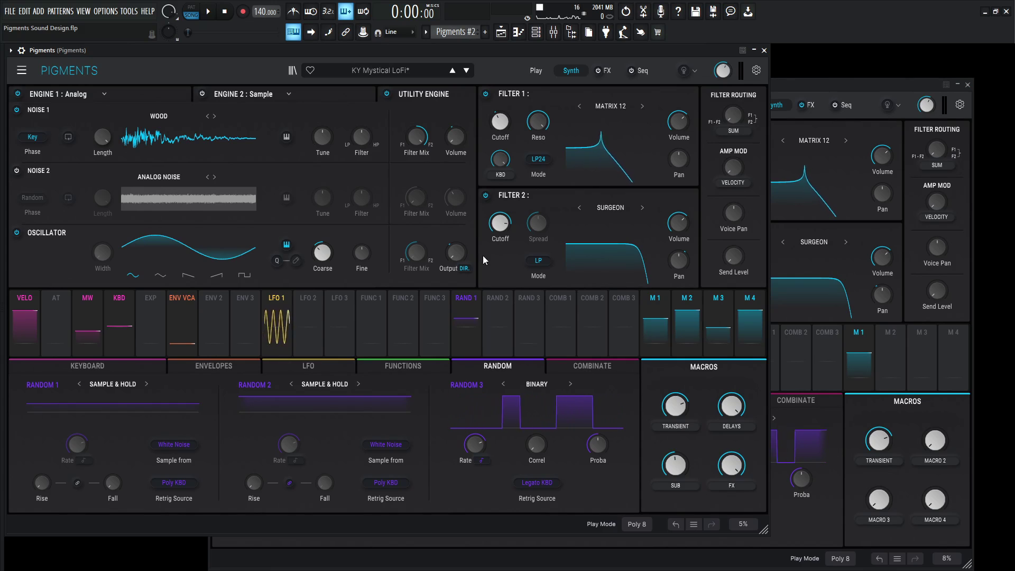
mouse_move(456, 254)
click(877, 94)
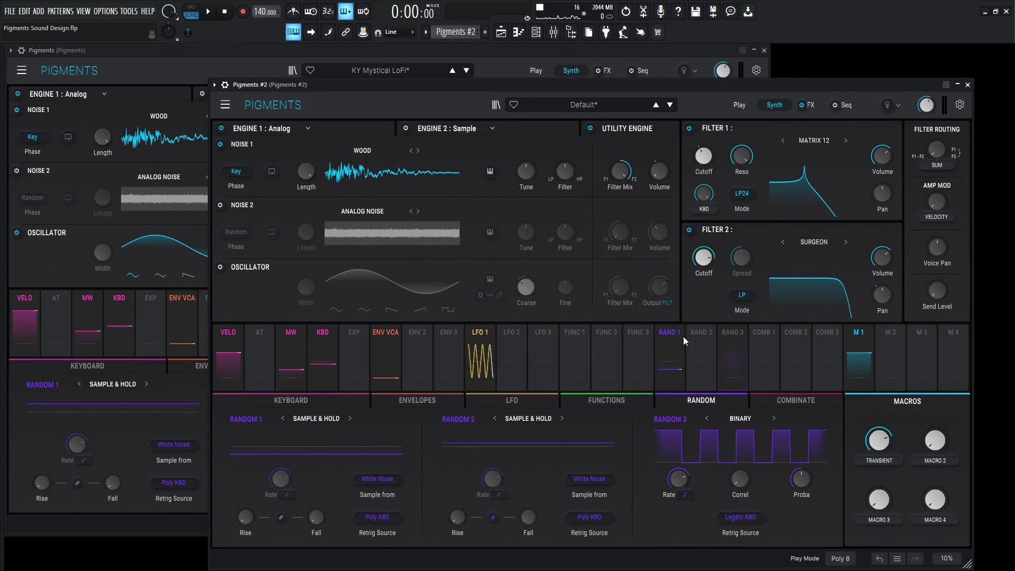
click(220, 267)
mouse_move(659, 286)
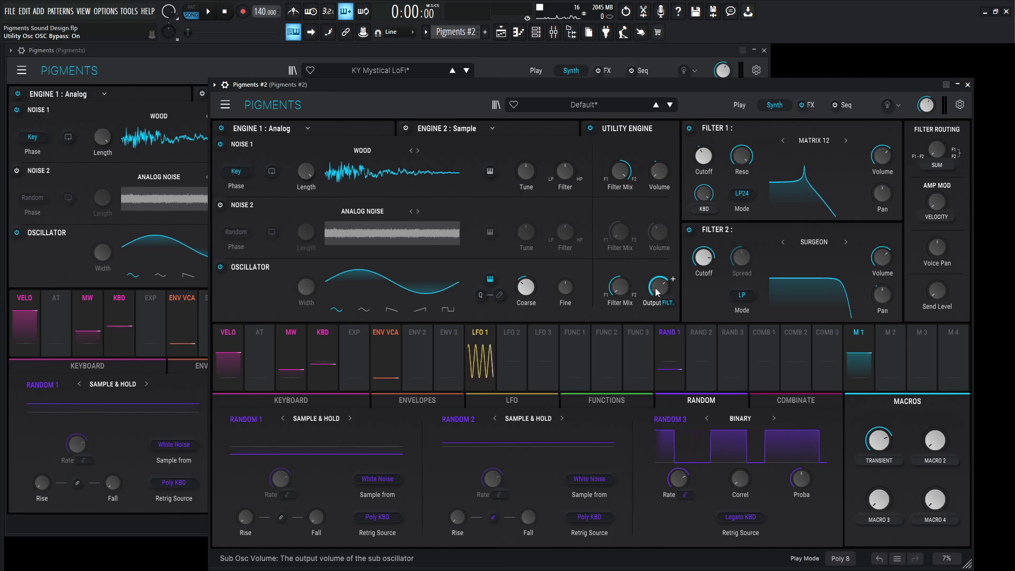
click(668, 304)
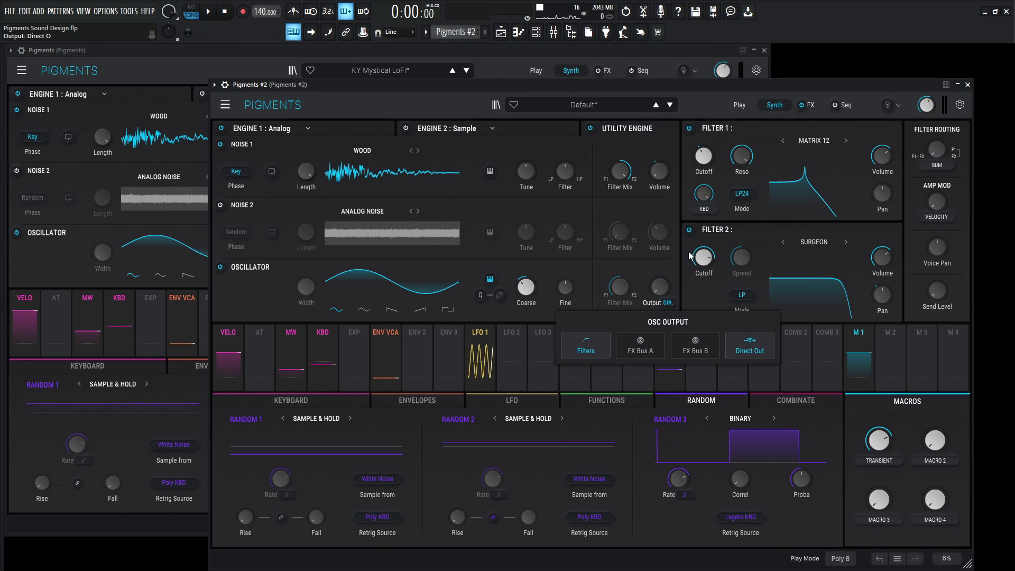
Step: Modulate the Default instance's utility oscillator output volume with Macro 3 at 0.66 and rename that macro to Sub
click(659, 287)
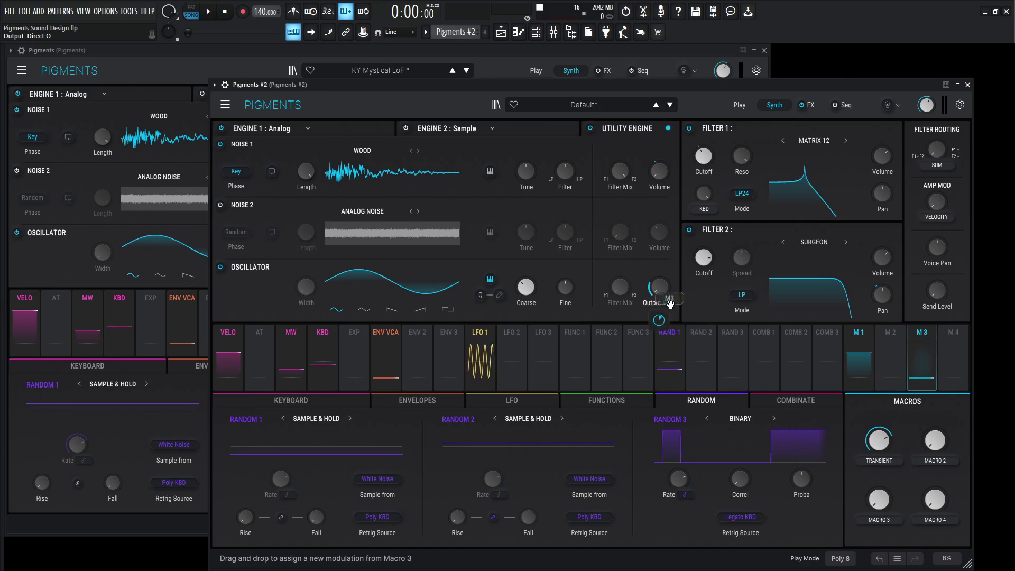
drag(670, 303, 666, 328)
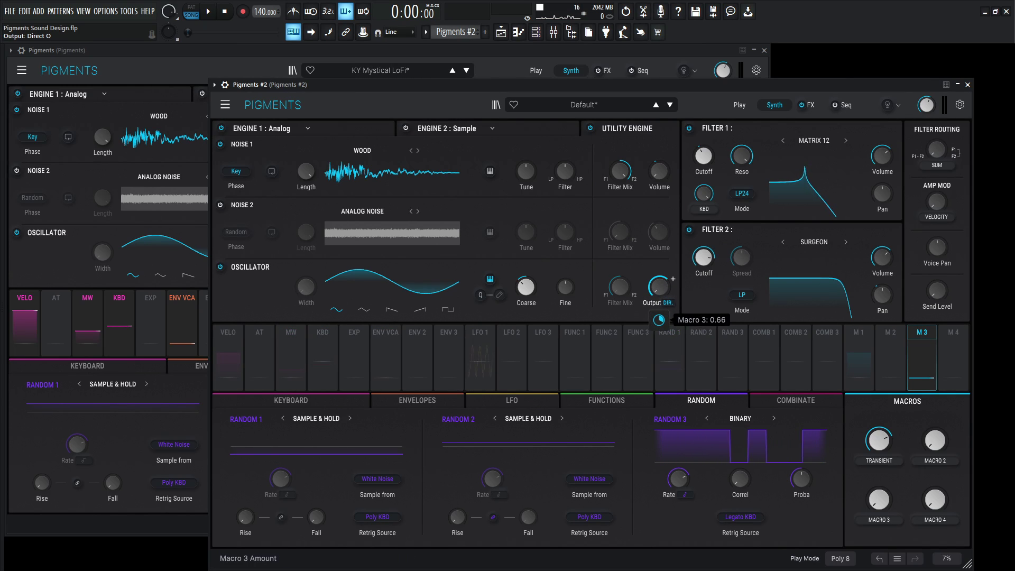
double_click(880, 521)
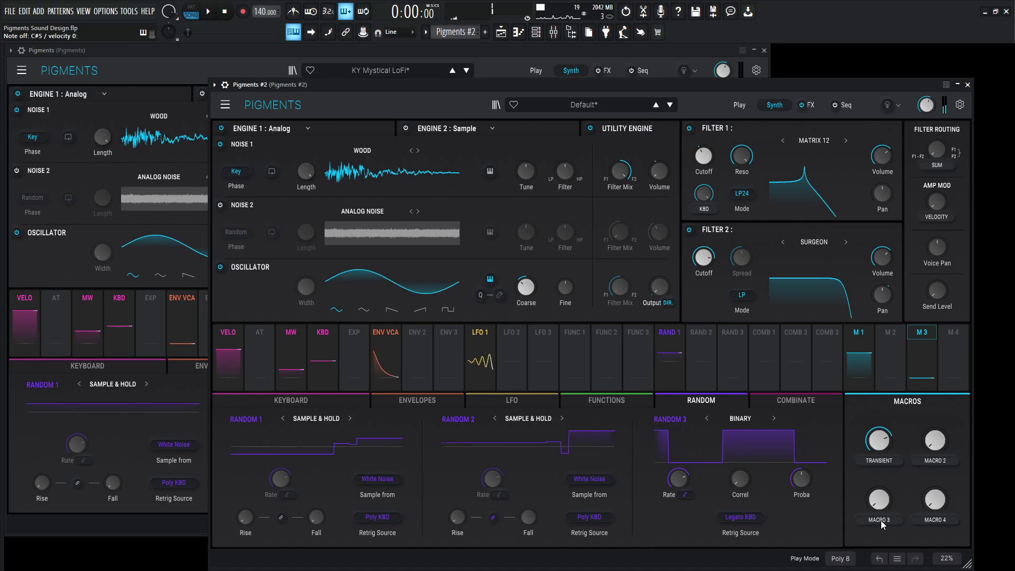
text(sub)
key(Return)
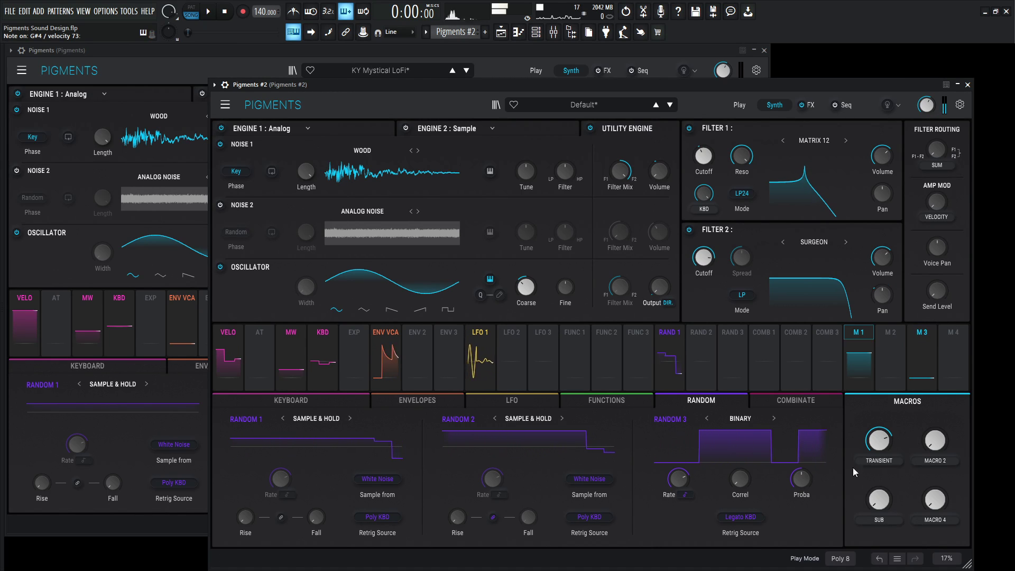
Step: Check the reference's Sub macro and raise the Default instance's Sub macro toward 0.480
click(488, 58)
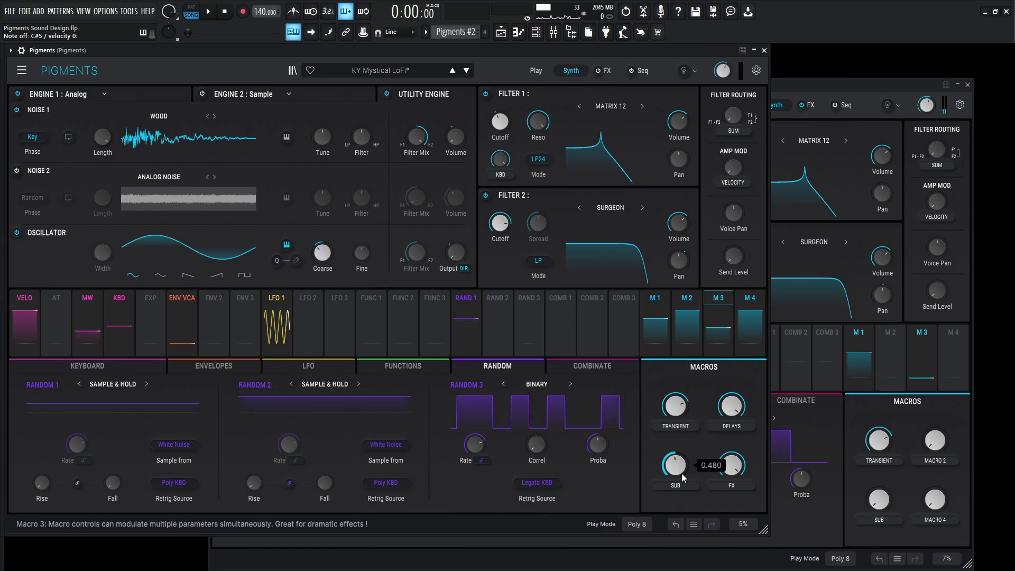
click(854, 93)
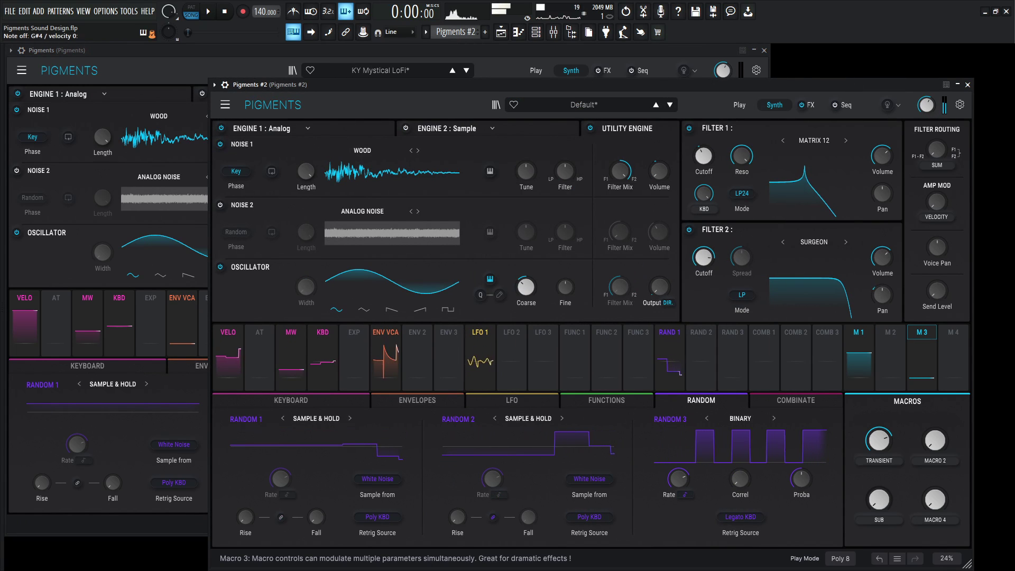
mouse_move(879, 499)
mouse_down()
mouse_move(879, 491)
mouse_move(886, 501)
mouse_up()
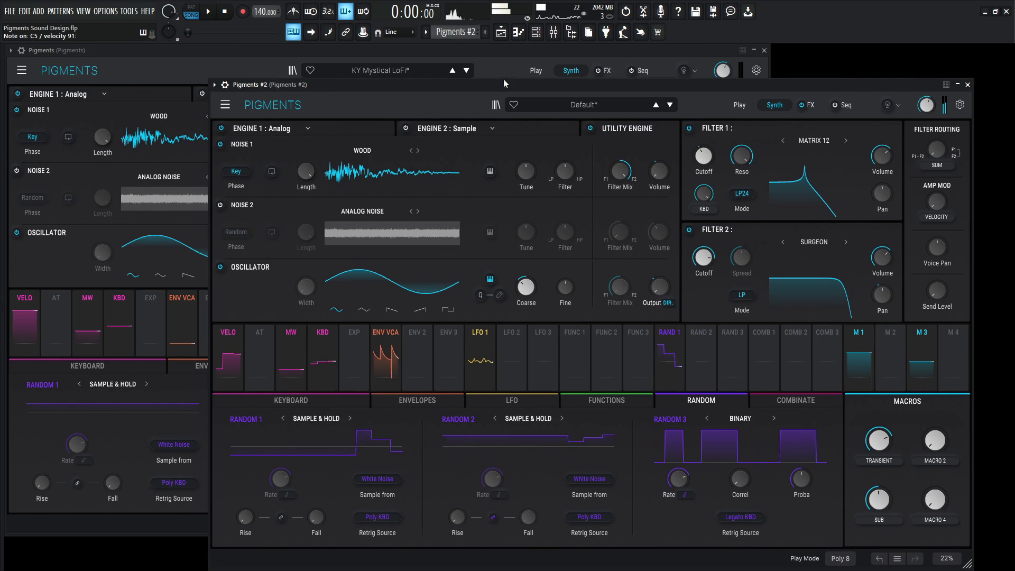
Step: Switch between the reference and Default instances to compare their sound with the Transient and Sub layers added
click(490, 47)
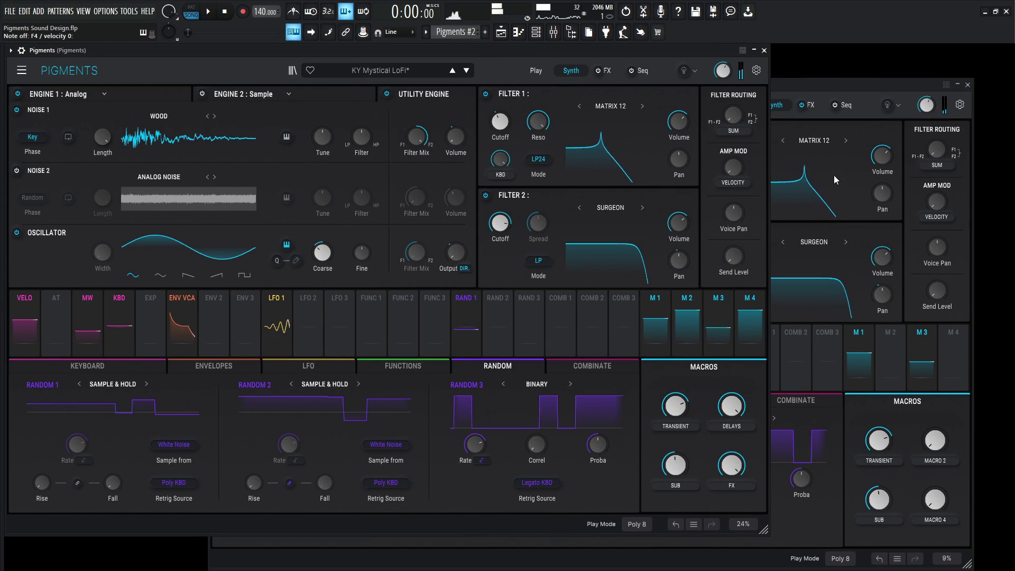
click(817, 85)
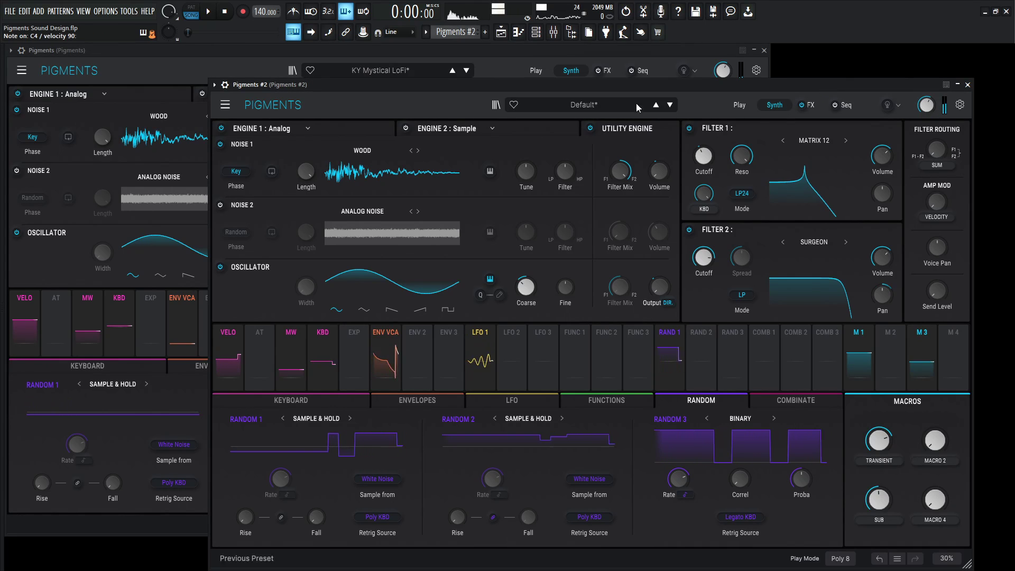
click(613, 57)
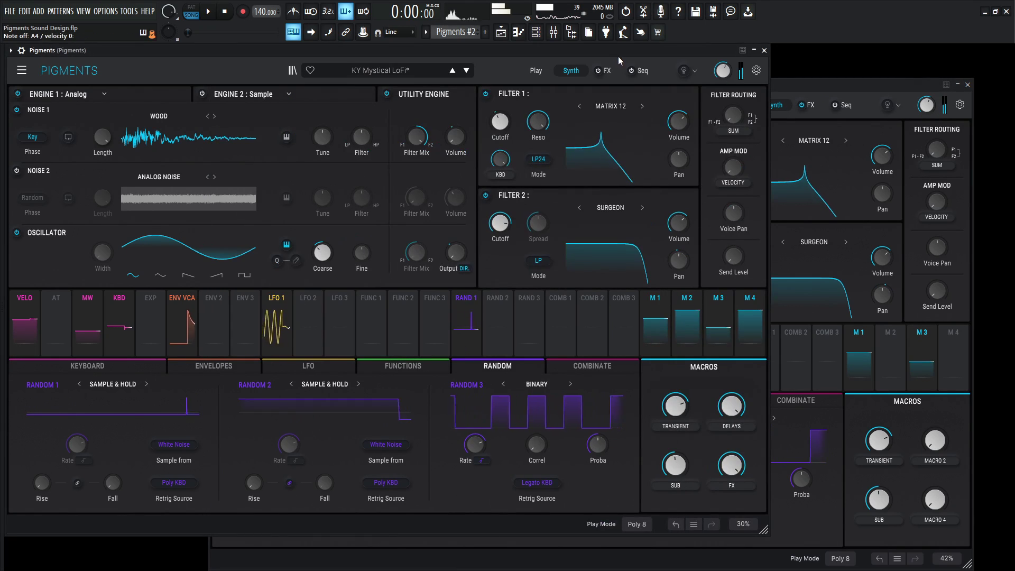
click(807, 88)
click(638, 52)
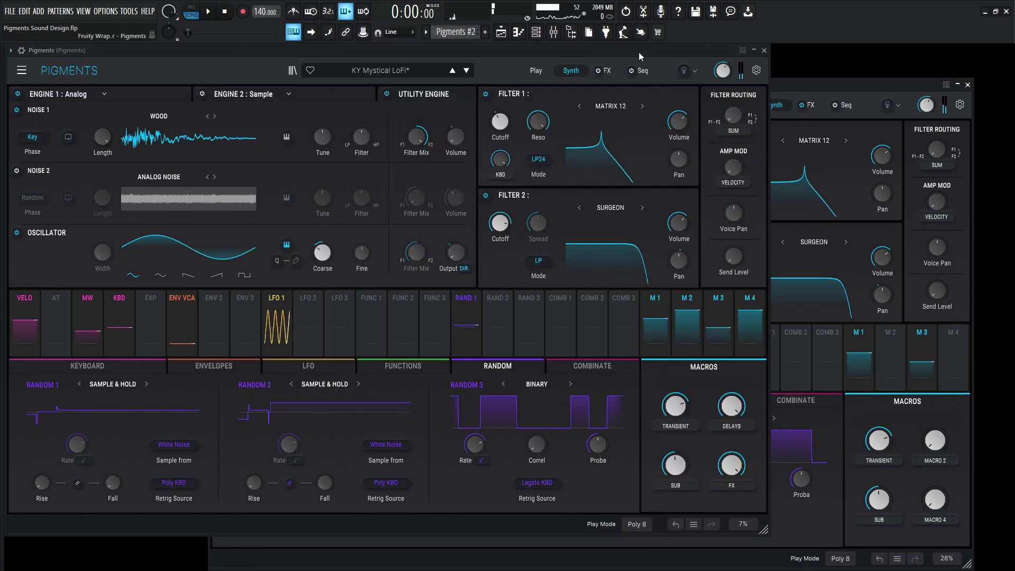
Step: Enable Engine 2 in the reference and Default instances and show its sample settings in both
click(320, 91)
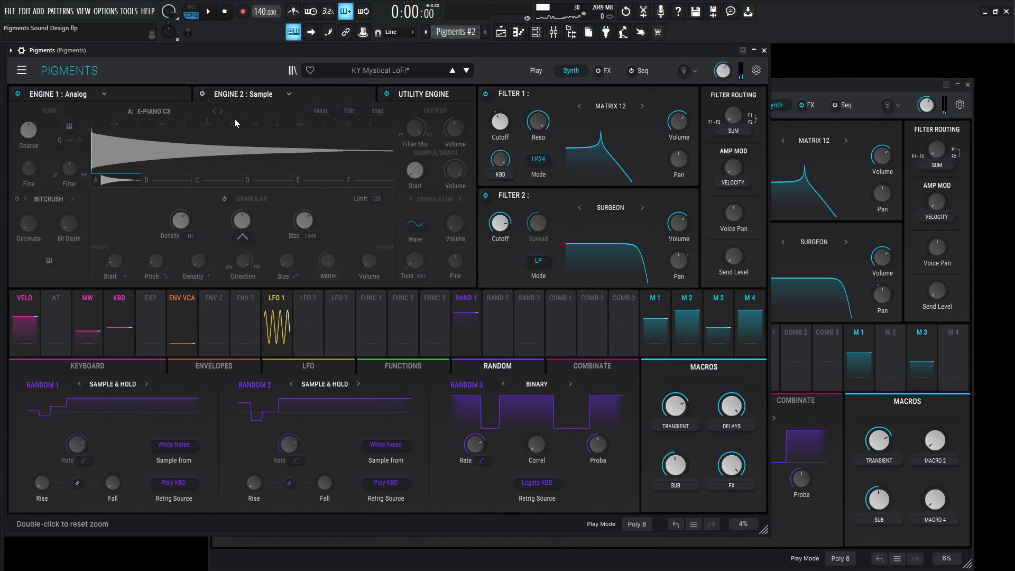
click(202, 94)
click(850, 81)
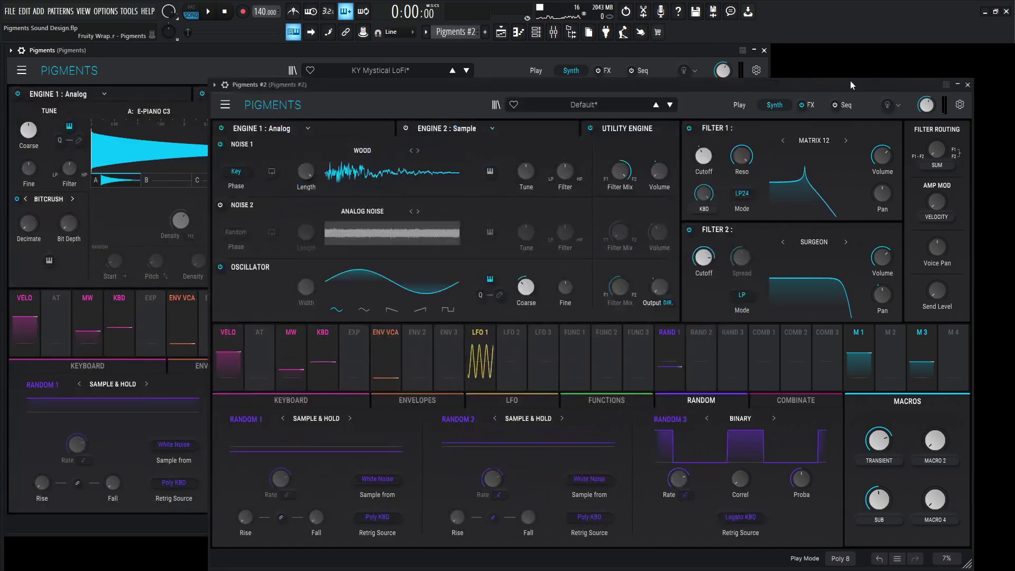
click(406, 128)
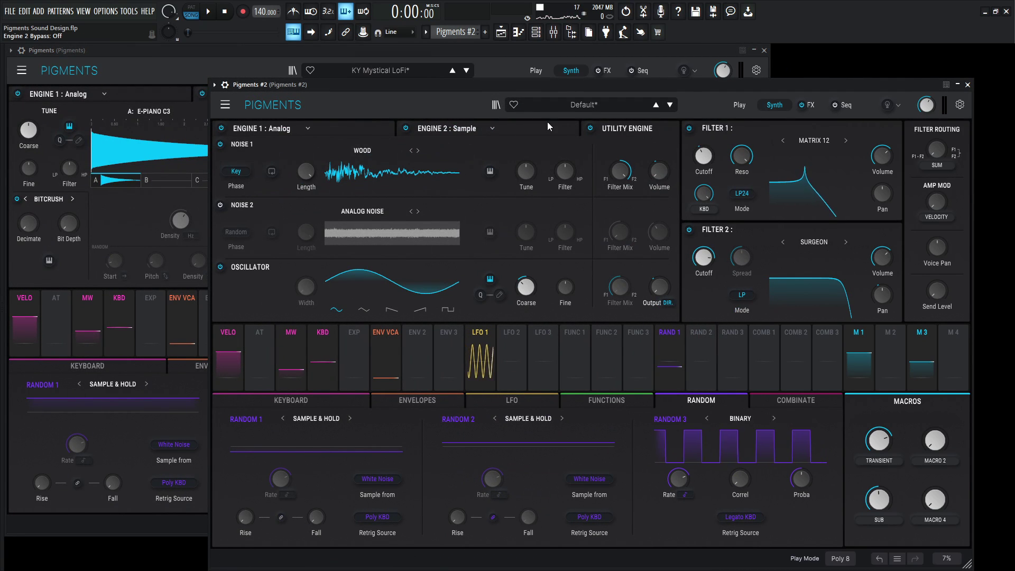
click(548, 127)
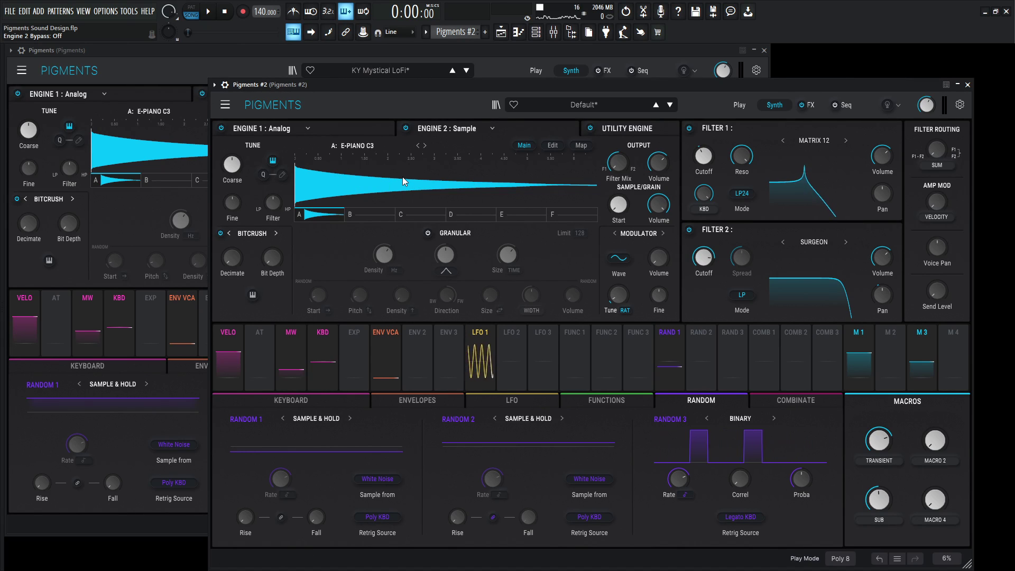
Step: Switch between the reference and Default instances to compare their sound with Engine 2 enabled, checking Engine 2's output settings
click(242, 66)
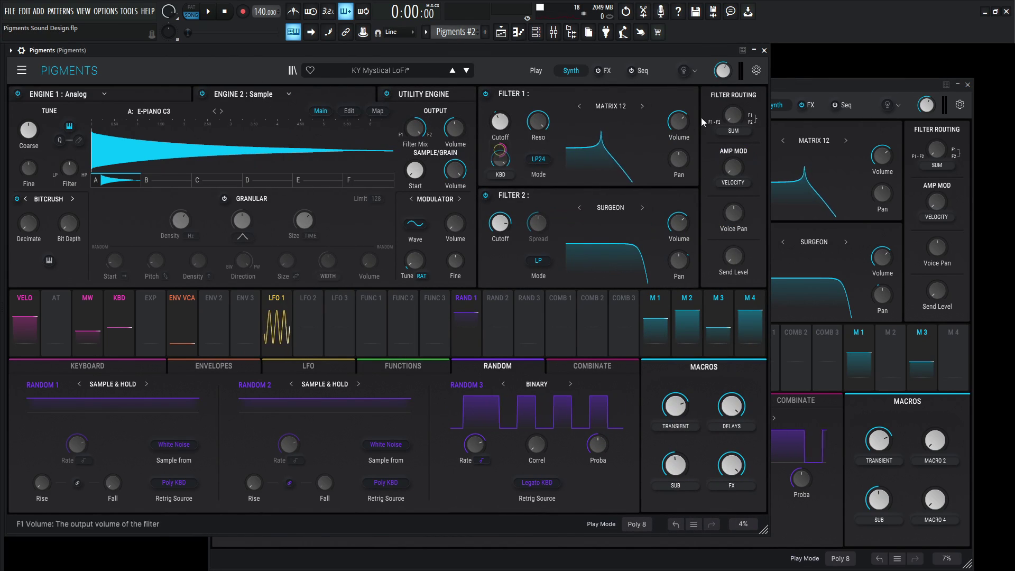
click(797, 88)
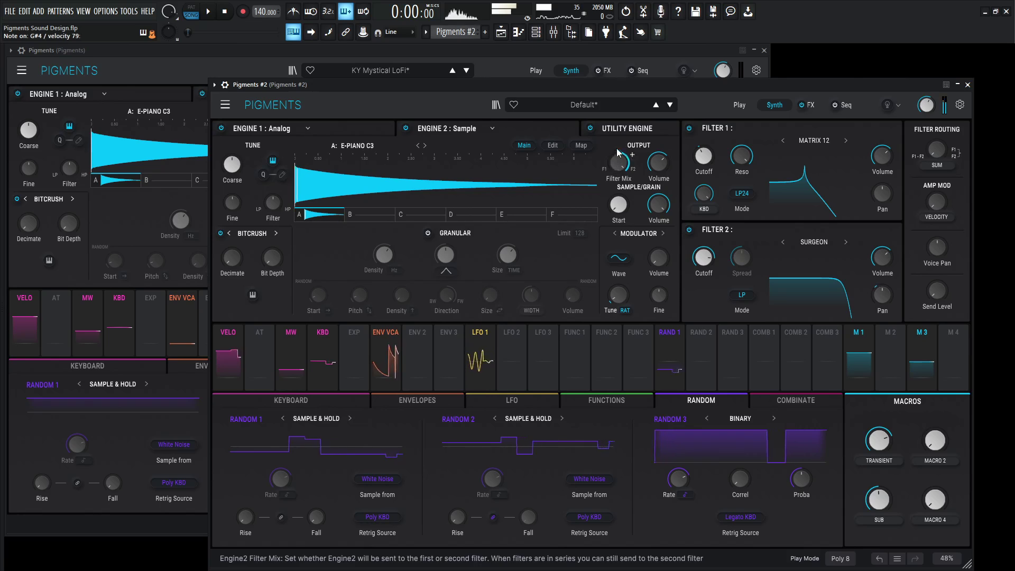
click(519, 61)
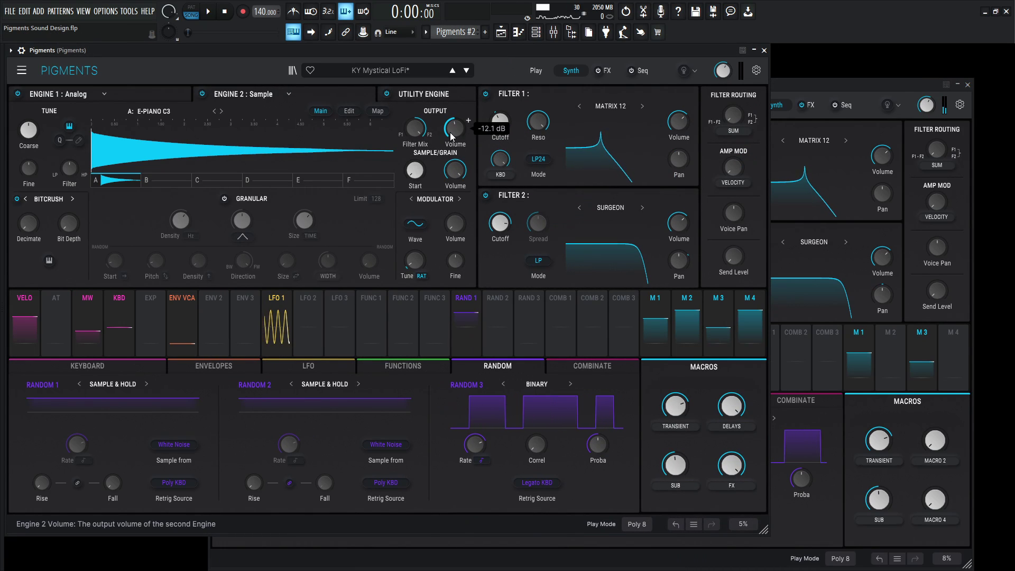
click(781, 82)
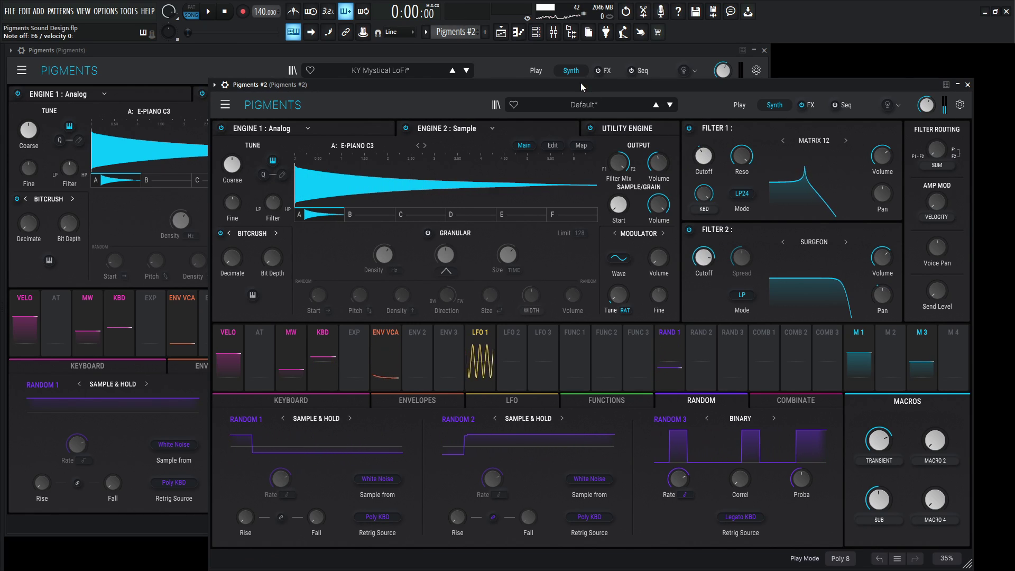
click(505, 58)
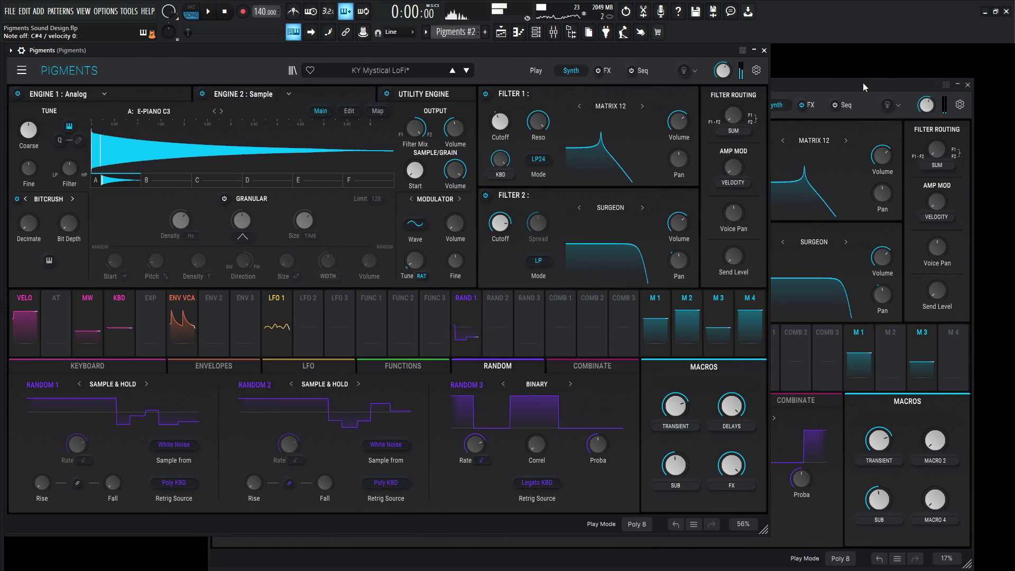
click(859, 84)
click(682, 51)
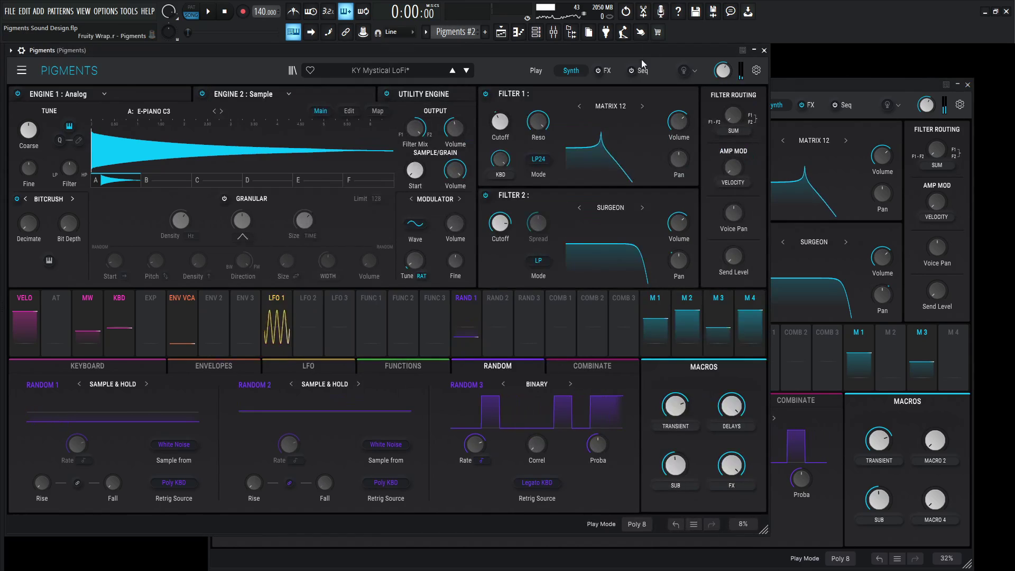
Step: Show the effects of both instances, bypass the reference's FX B bus and display its FX A effects
click(602, 70)
click(796, 85)
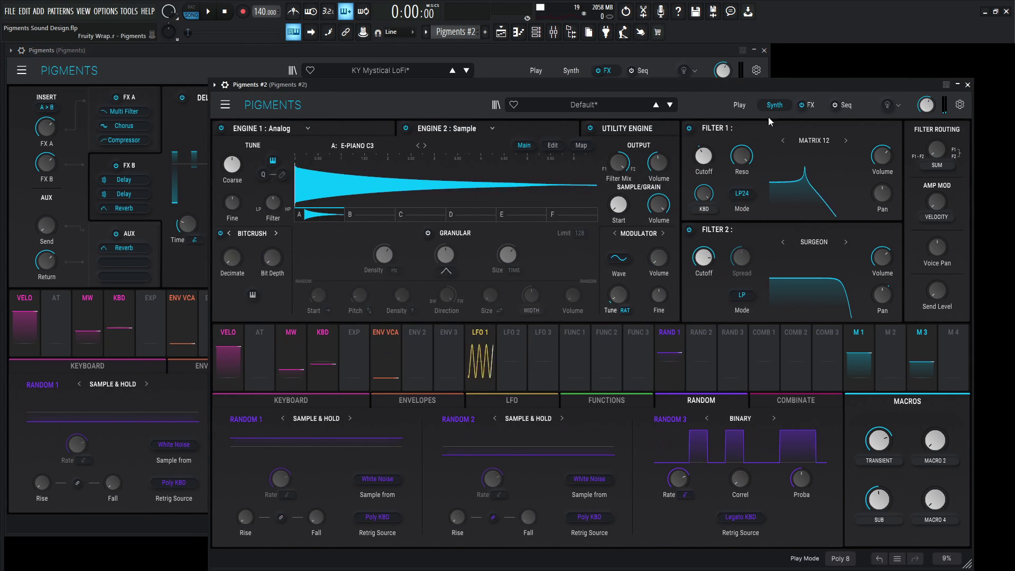
click(807, 105)
click(151, 97)
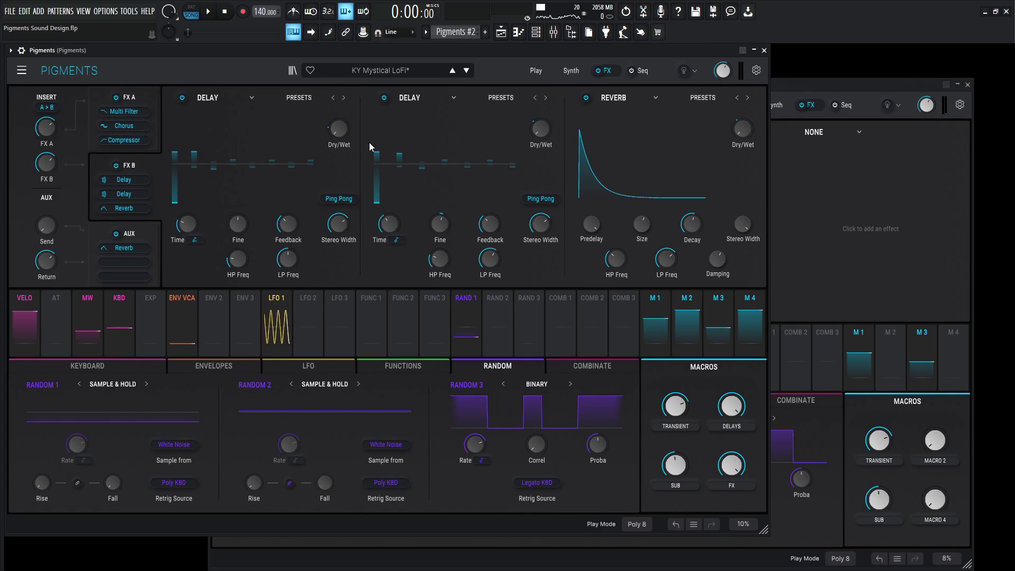
click(142, 98)
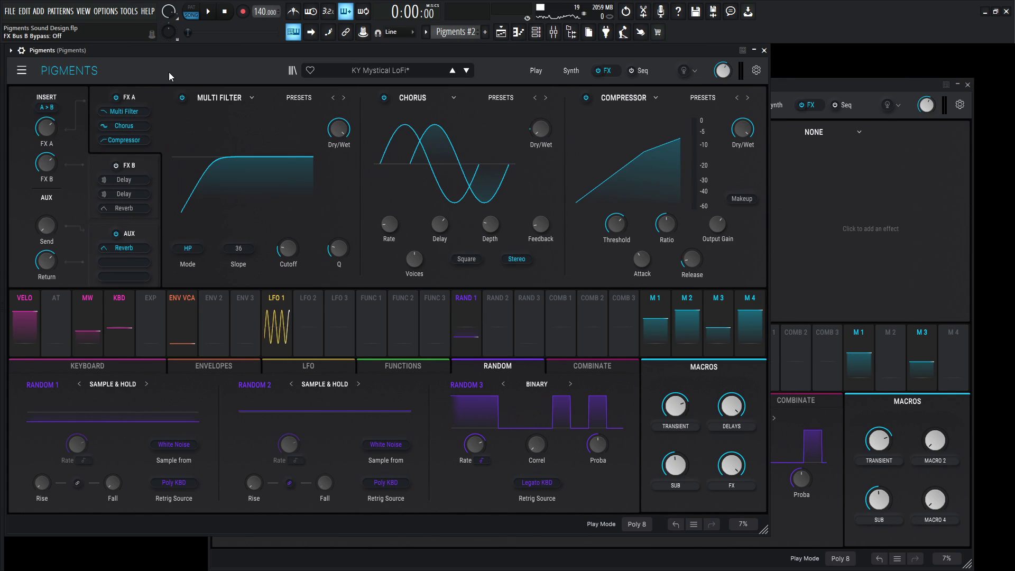
Step: Bypass the reference's Compressor and Chorus, and toggle its Multi Filter off and on to hear its effect alone
click(585, 98)
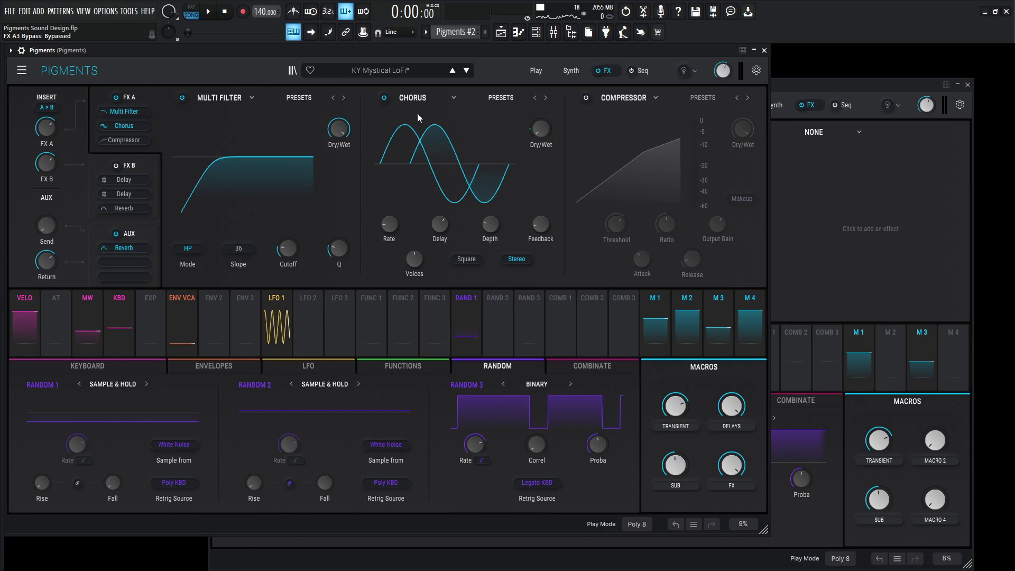
click(384, 98)
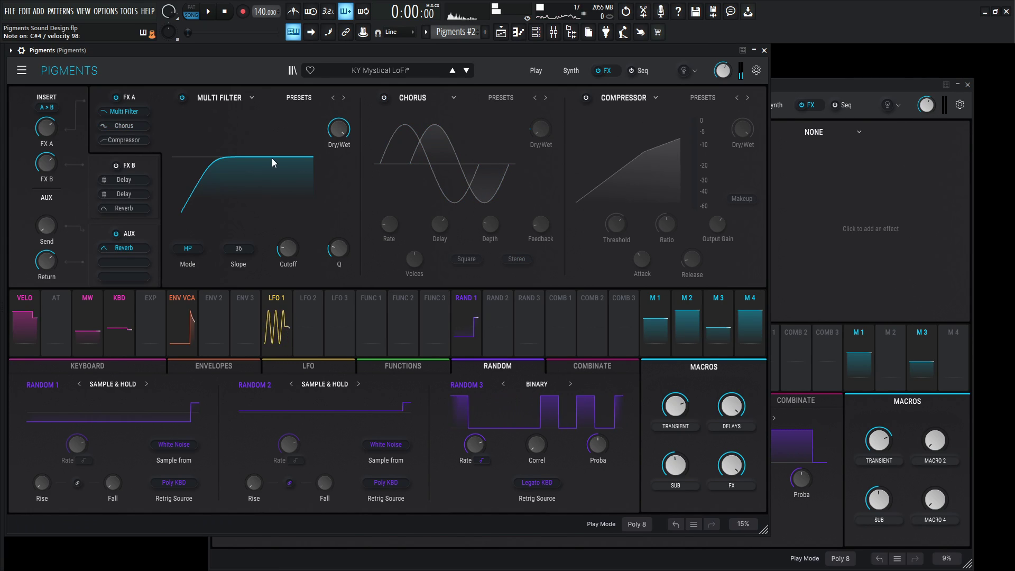
click(183, 98)
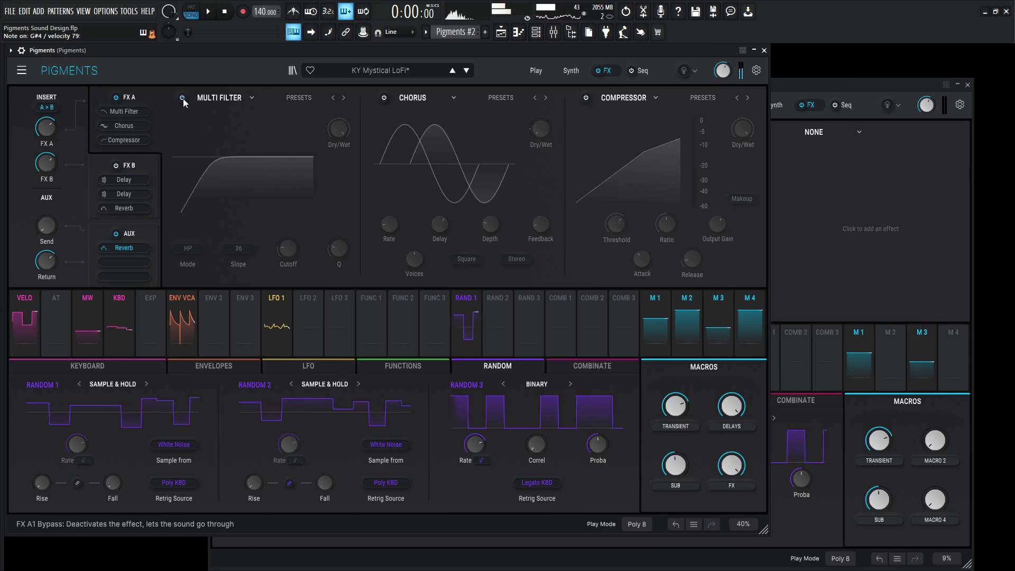
click(182, 98)
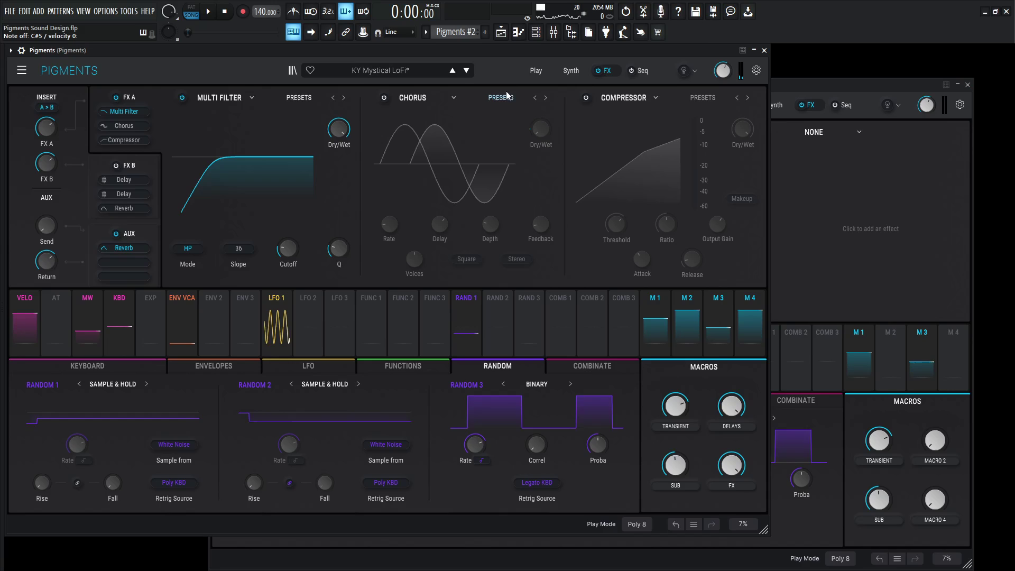
Step: Replace the Delay in the first FX A slot of the Default instance with a Multi Filter
click(799, 84)
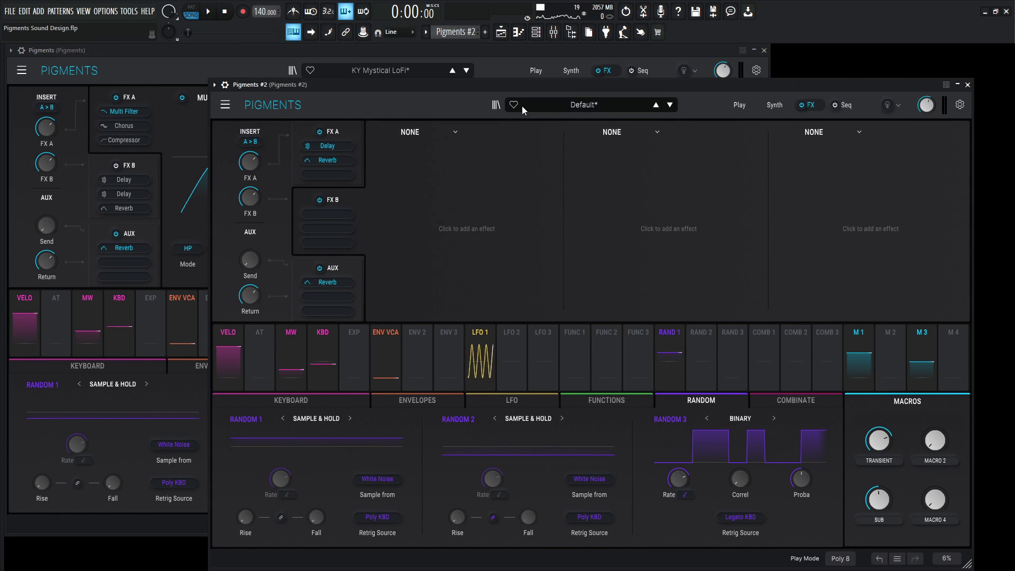
click(343, 127)
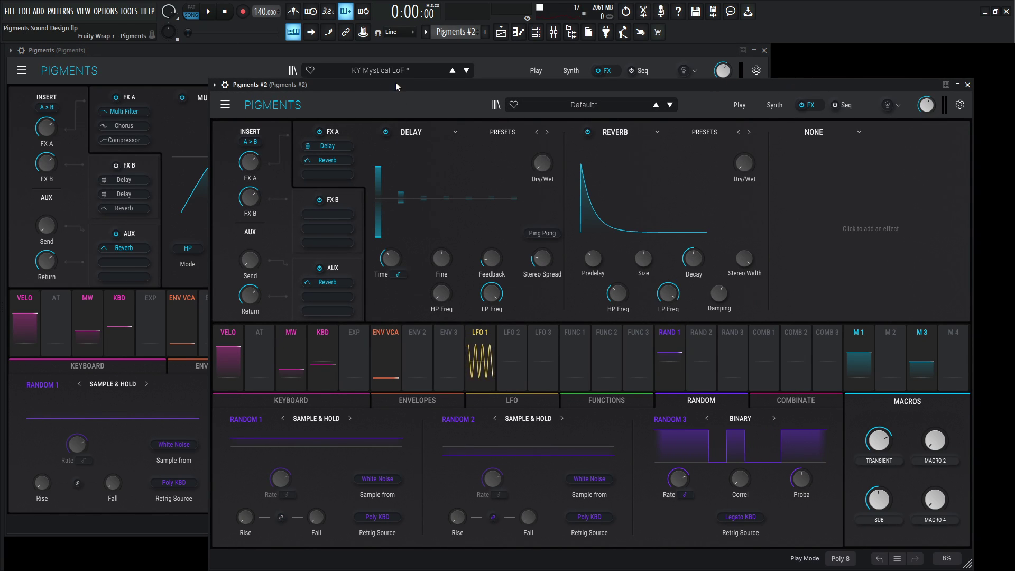
drag(395, 82, 458, 116)
click(475, 165)
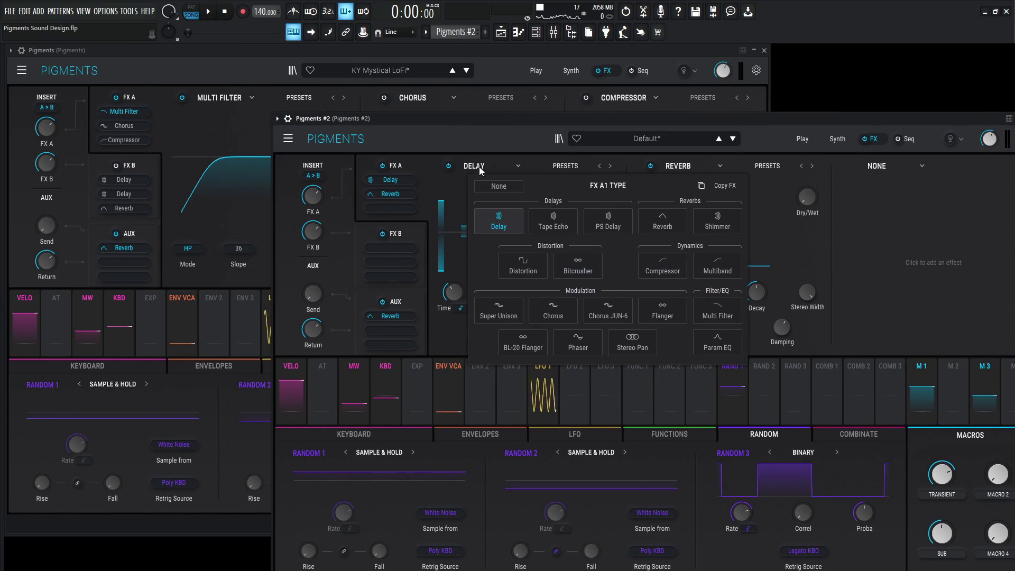
click(723, 317)
Step: Set the Default instance's Multi Filter to HP mode with slope 36 and lower its cutoff to match the reference
click(458, 318)
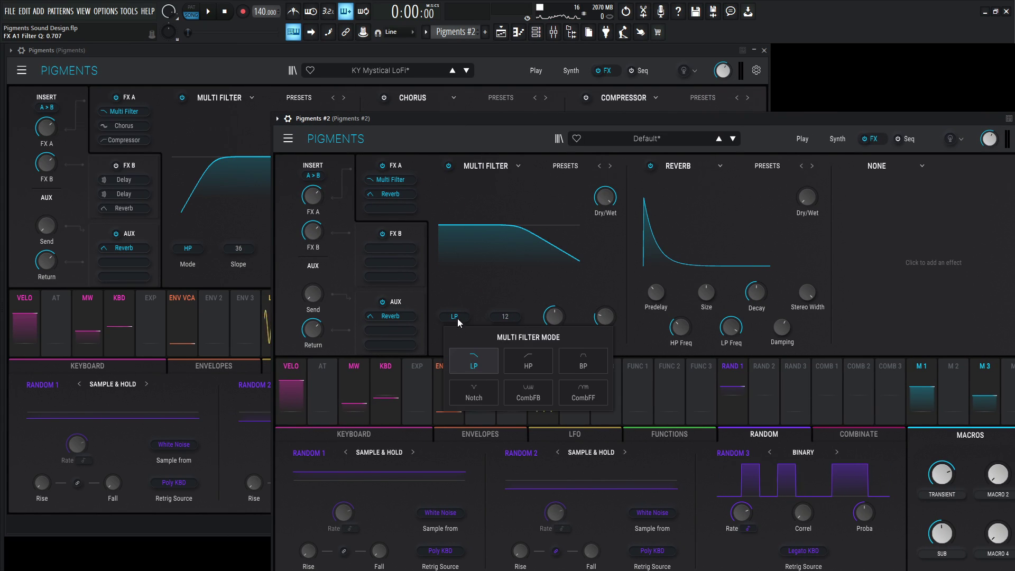
click(583, 361)
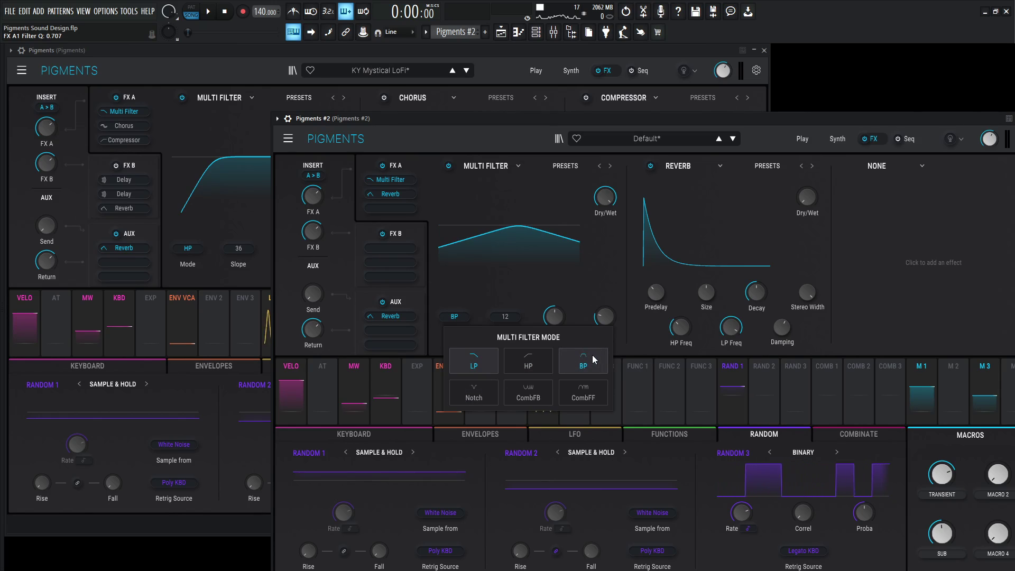
click(454, 317)
click(529, 362)
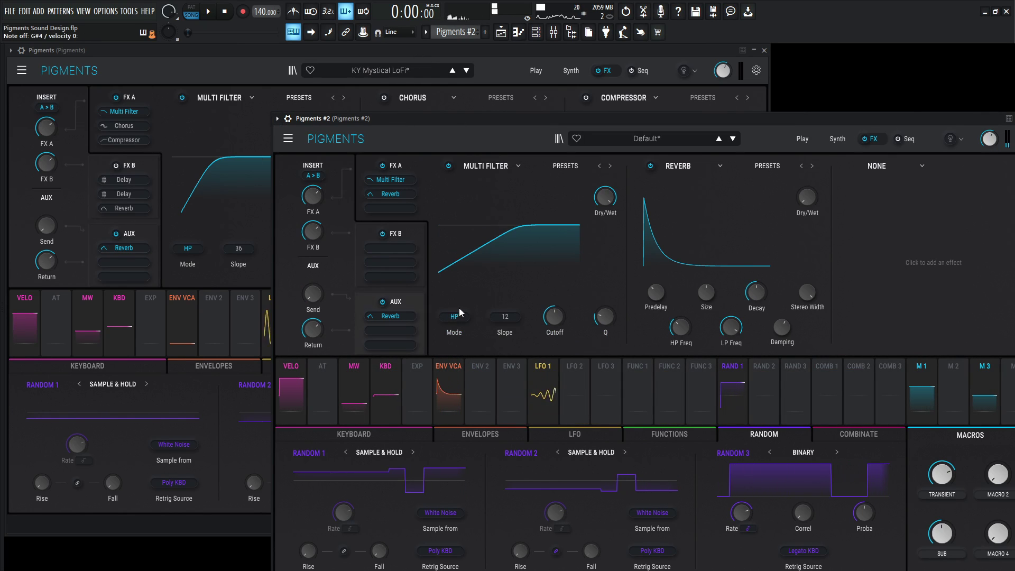
click(245, 56)
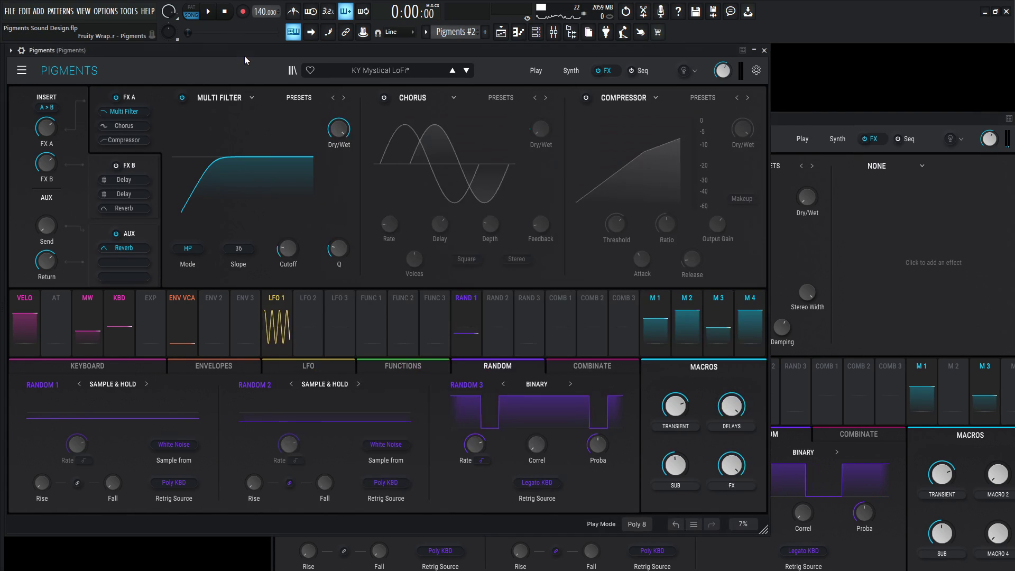
click(783, 139)
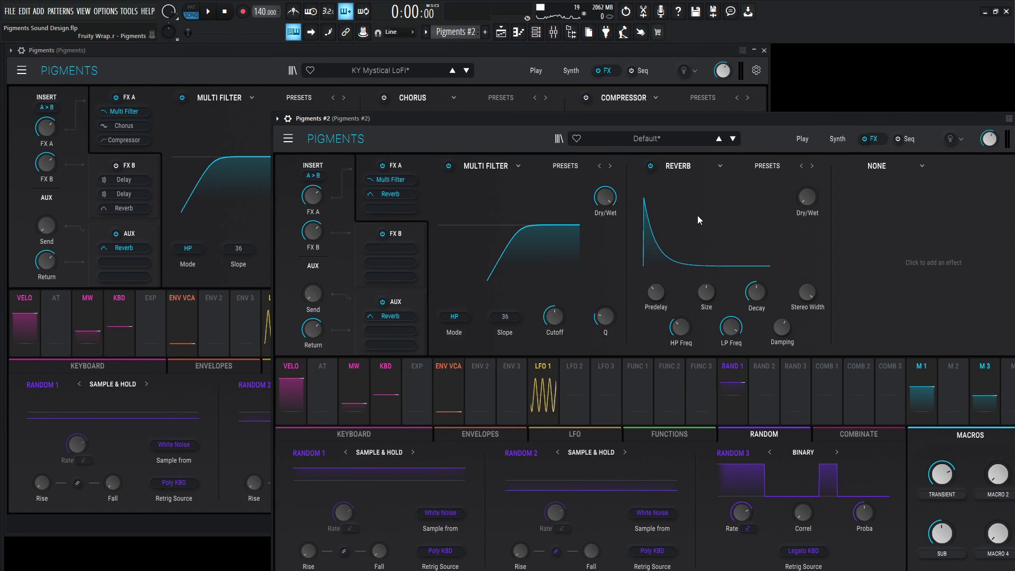
drag(554, 316, 568, 308)
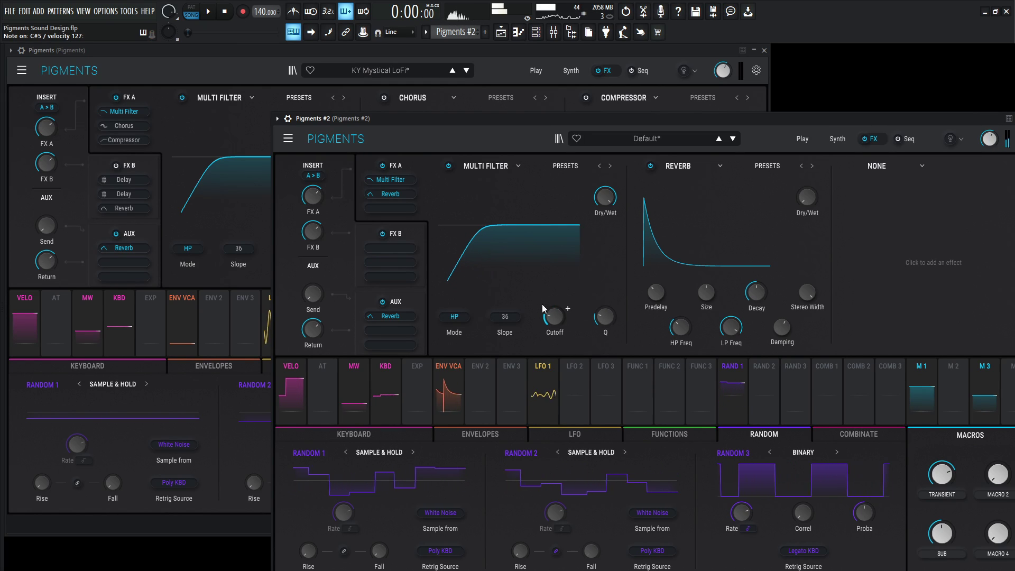
Step: Re-enable the reference's Chorus and replace the Reverb in the Default instance's second FX A slot with a Chorus
click(476, 67)
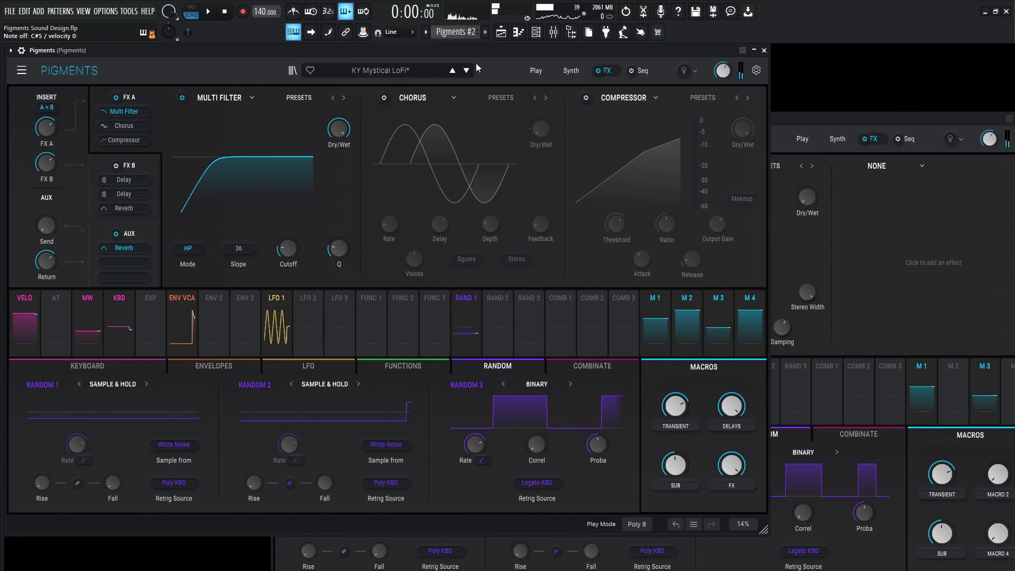
click(385, 98)
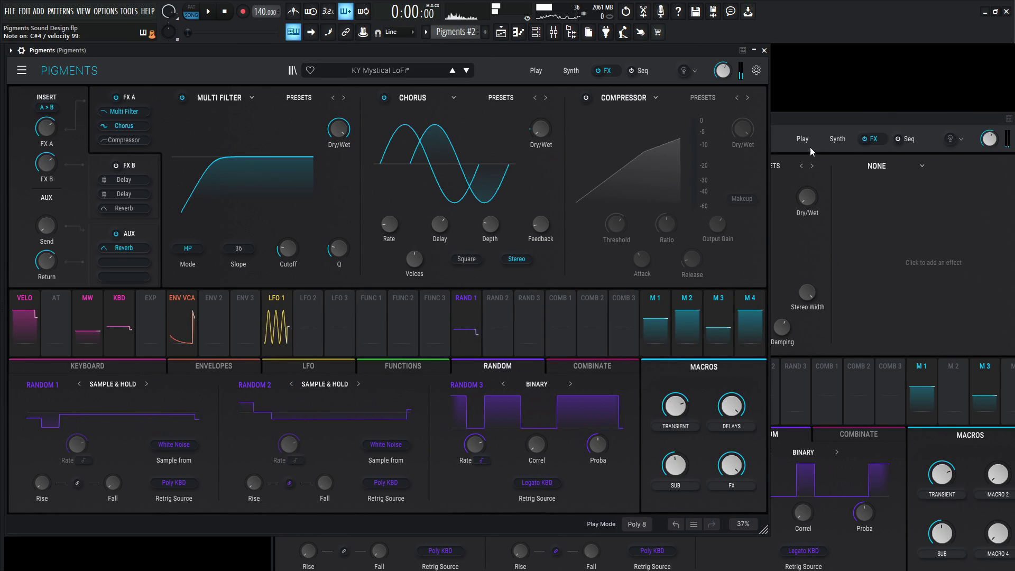
click(809, 120)
click(680, 166)
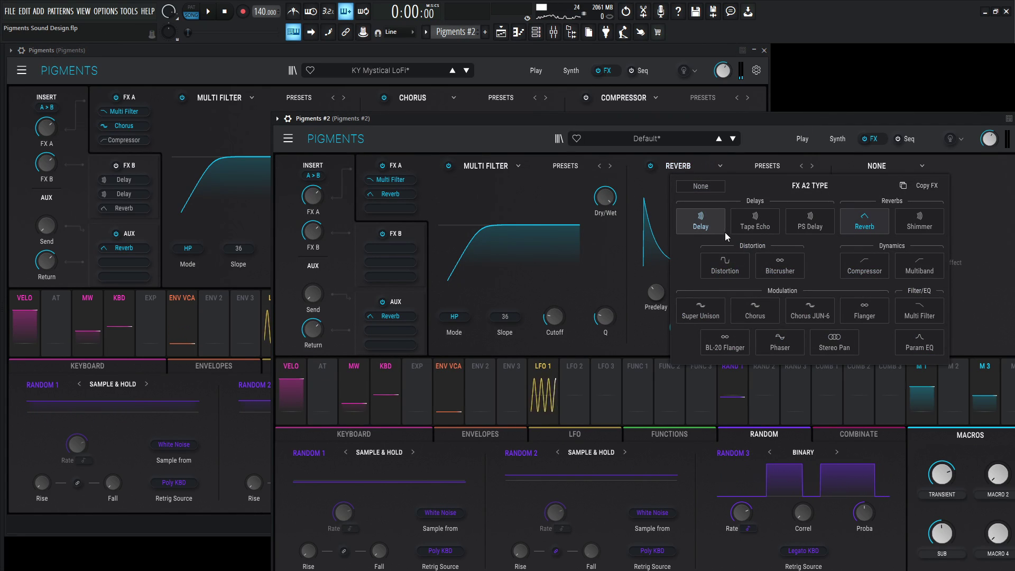
click(757, 310)
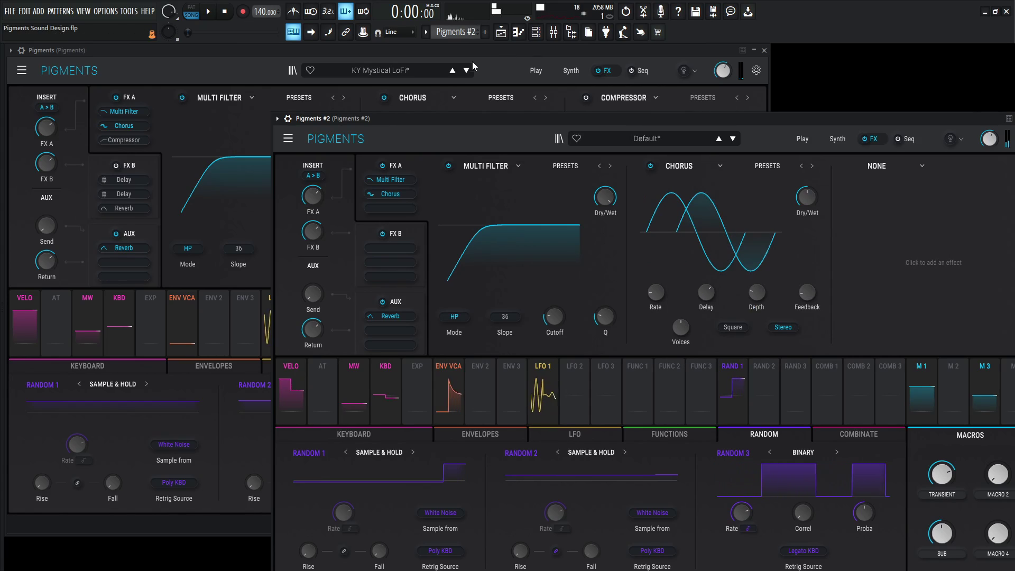
Step: Compare the two instances with the Chorus added and check the reference's Chorus Dry/Wet setting
click(516, 61)
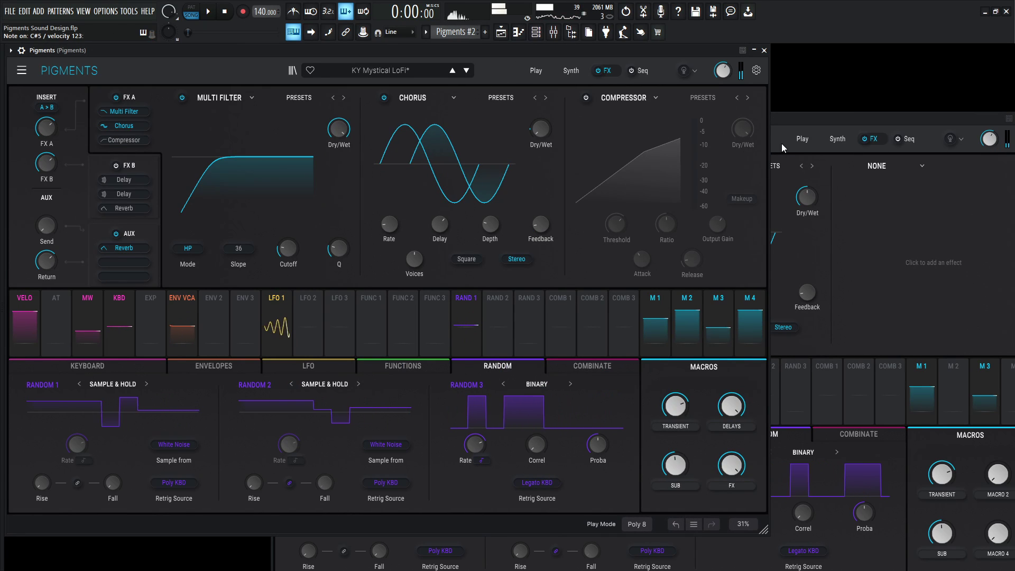
drag(815, 121, 782, 149)
click(644, 80)
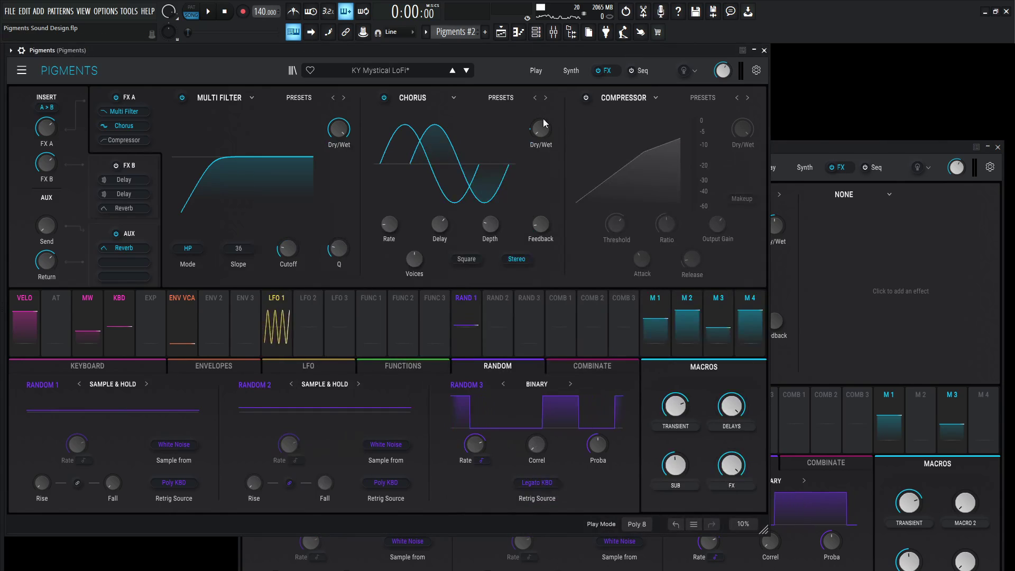
mouse_move(540, 165)
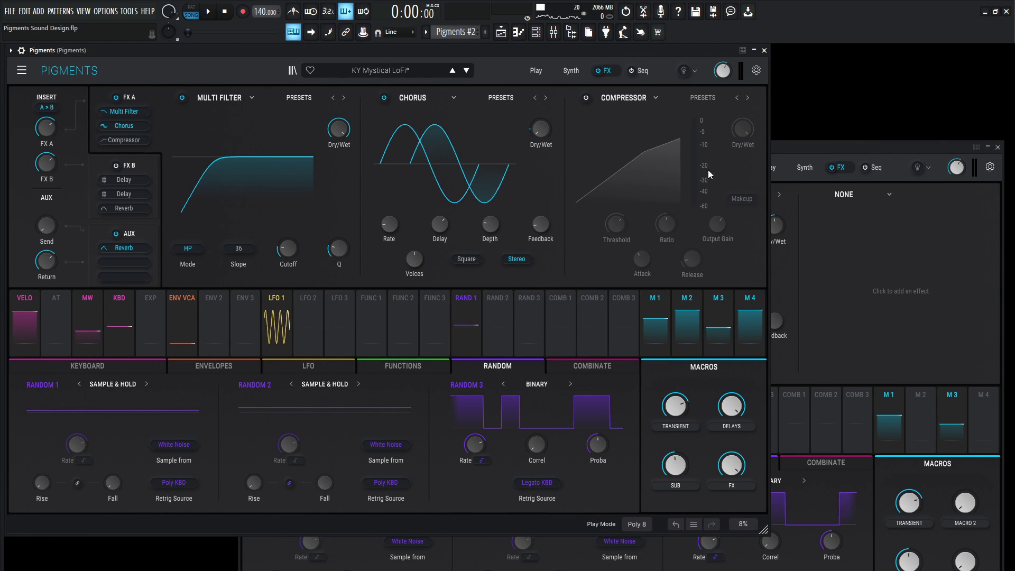
Step: Set the Default instance's Chorus Dry/Wet to 0%, assign Macro 4 to it and rename that macro to FX
drag(864, 152, 834, 55)
mouse_move(757, 122)
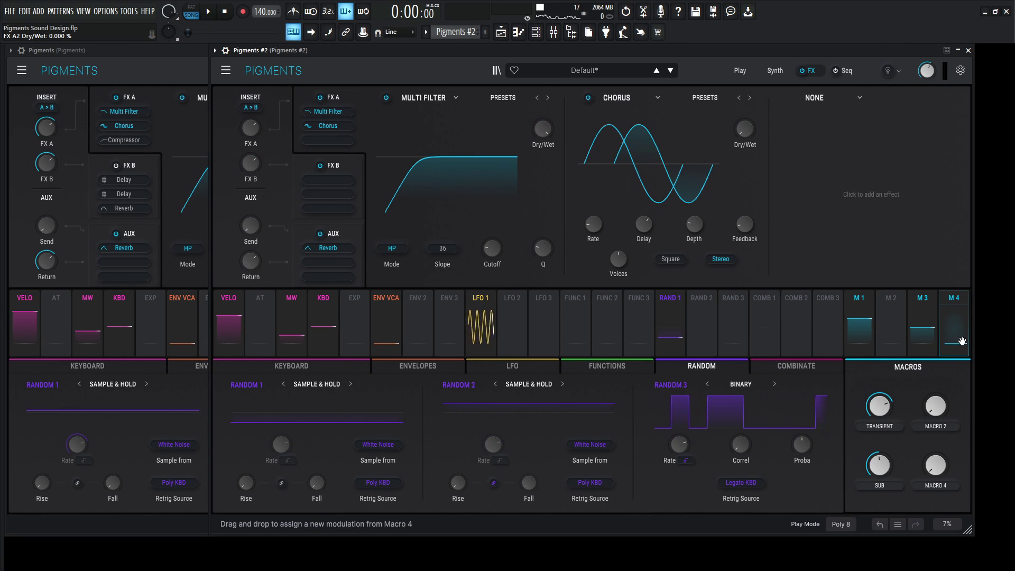
drag(752, 132, 751, 130)
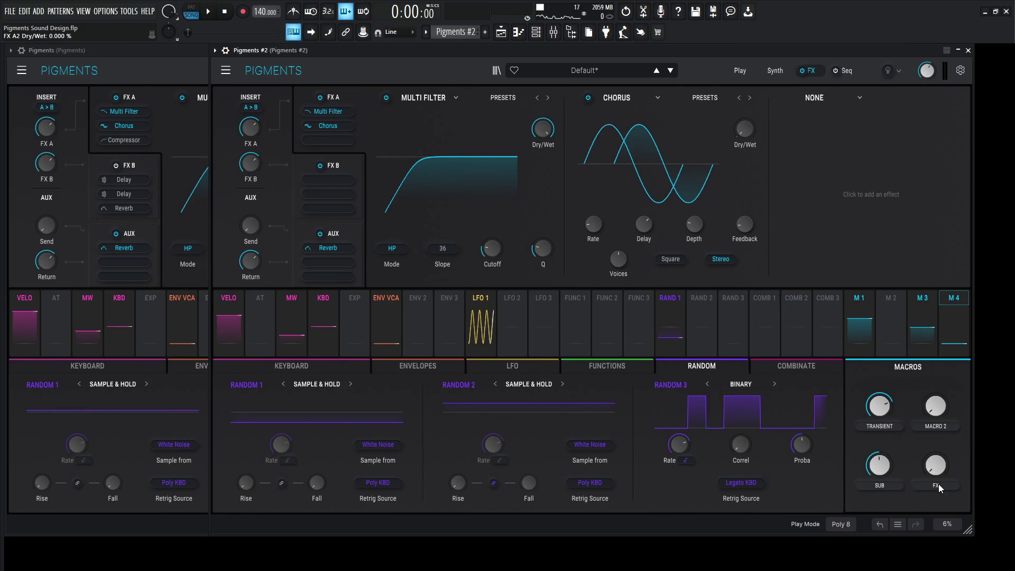
Step: Turn the Default instance's FX macro fully up and compare the sound with its Chorus bypassed and enabled
drag(931, 470, 931, 412)
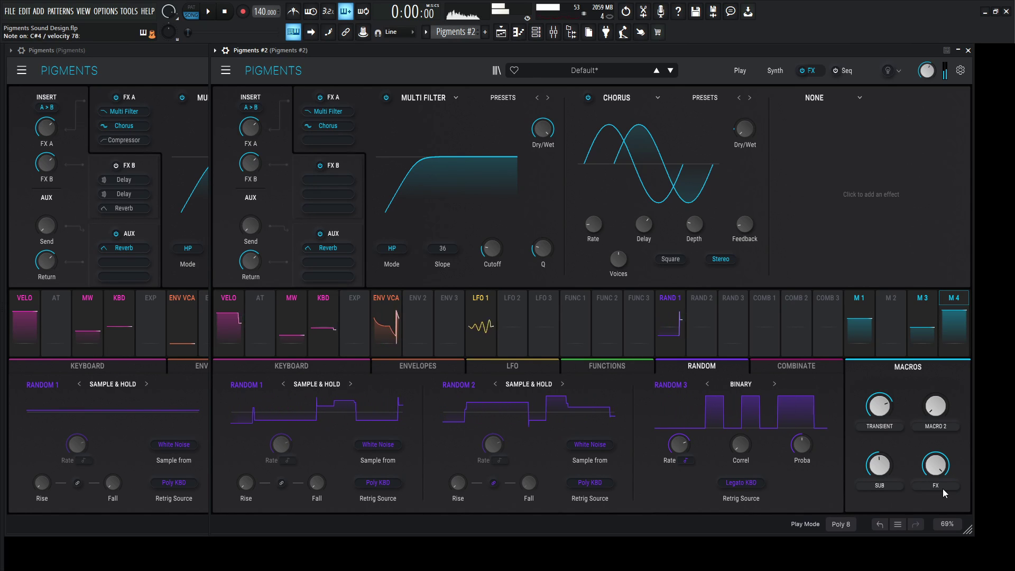
mouse_move(931, 460)
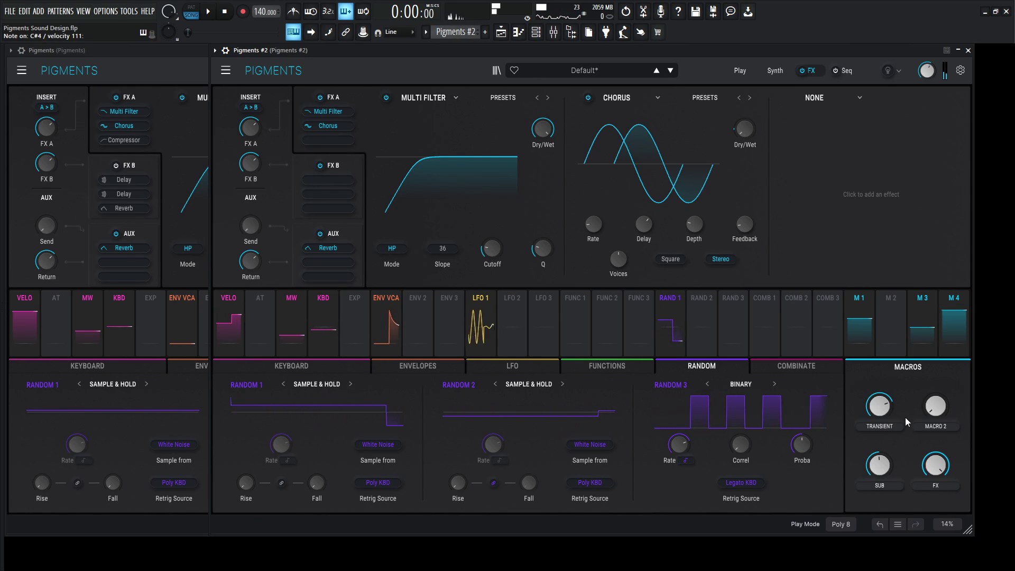
click(589, 98)
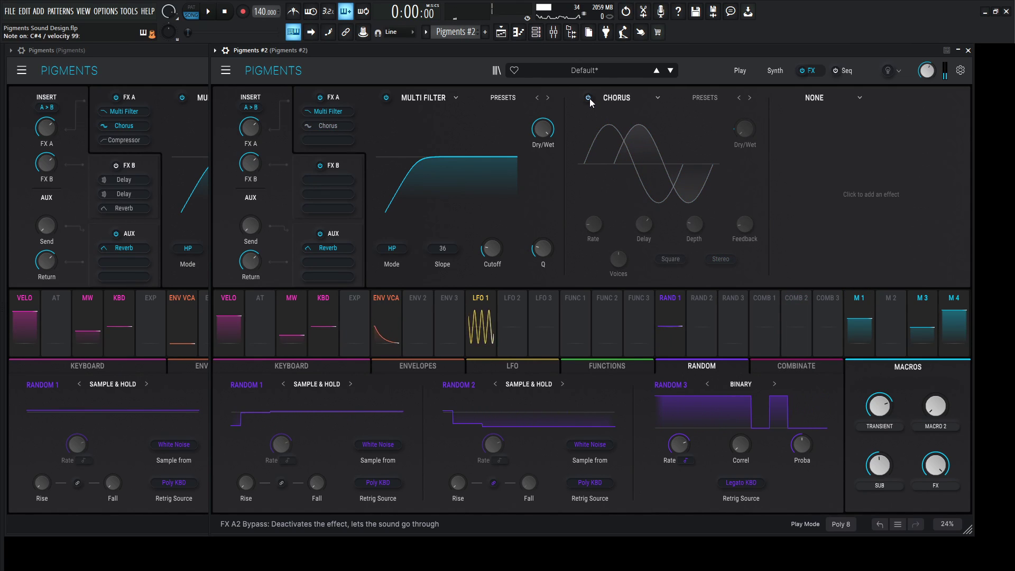
click(590, 100)
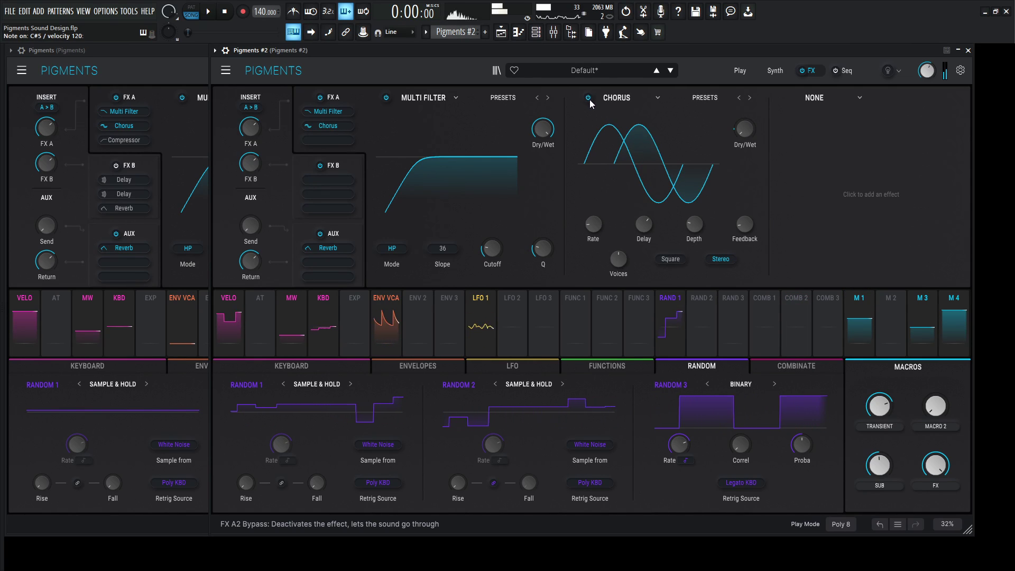
click(589, 99)
click(587, 99)
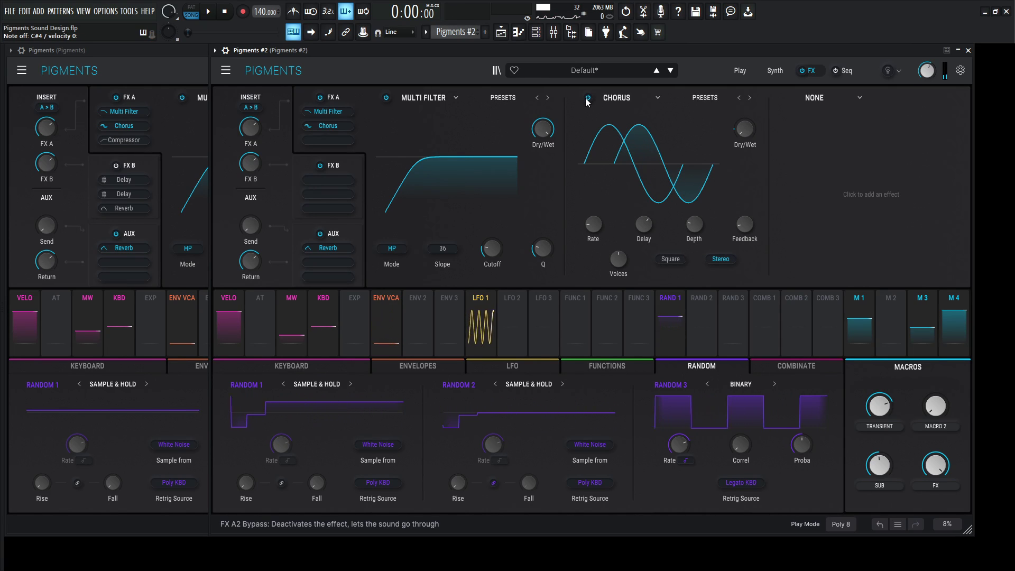
Step: Re-enable the reference's Compressor and add a Compressor to the Default instance's third FX A slot
click(180, 69)
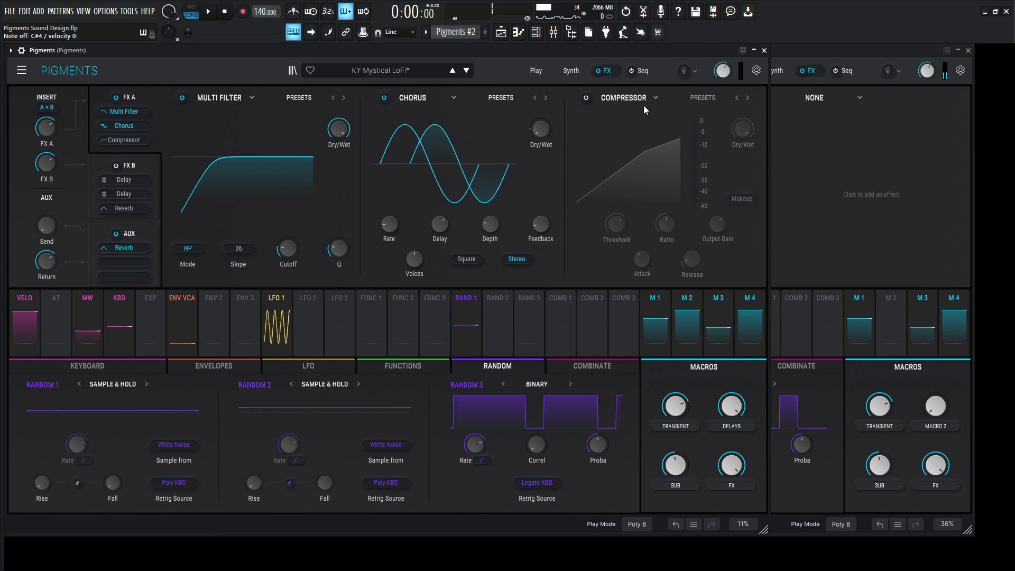
click(585, 98)
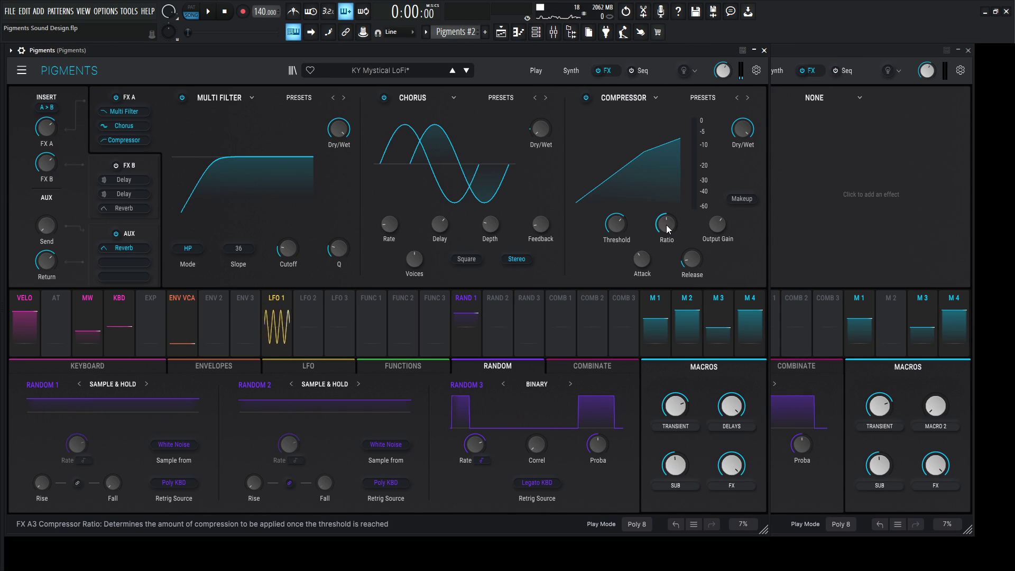
mouse_move(666, 226)
click(806, 109)
click(807, 108)
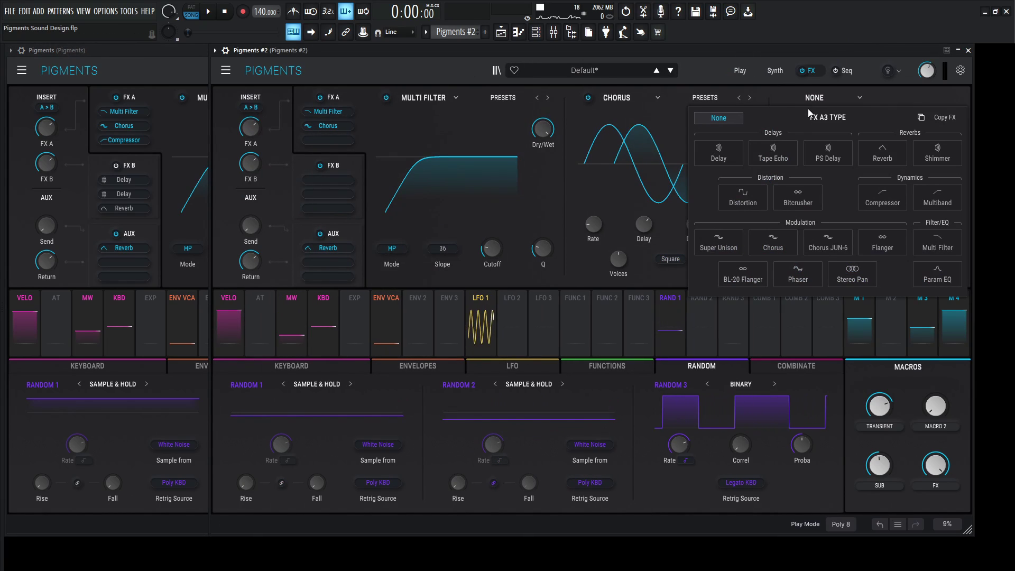
click(882, 200)
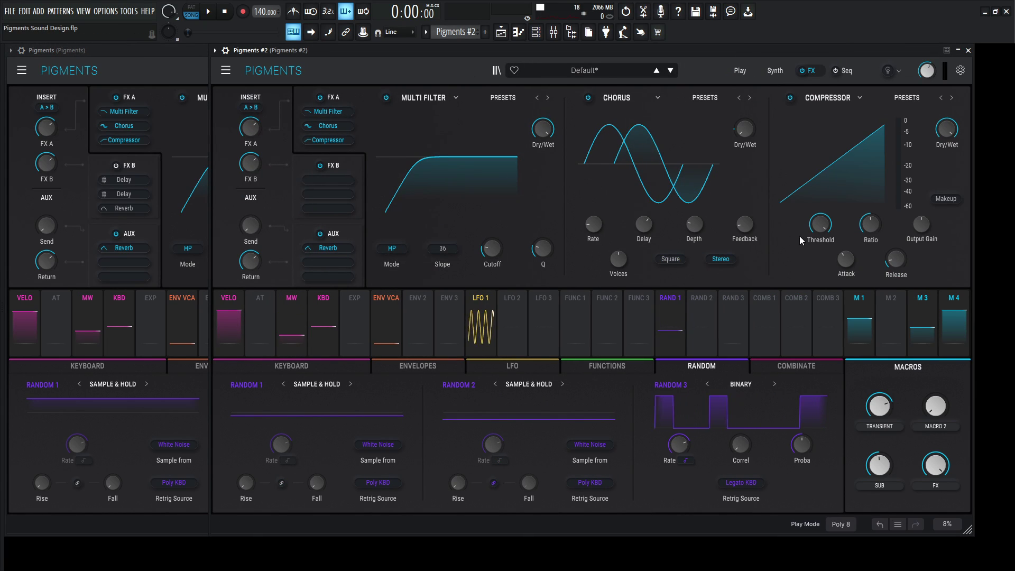
Step: Match the Default instance's Compressor to the reference, with Threshold at about -8.48 dB and Output Gain at about 3.92 dB
mouse_move(822, 228)
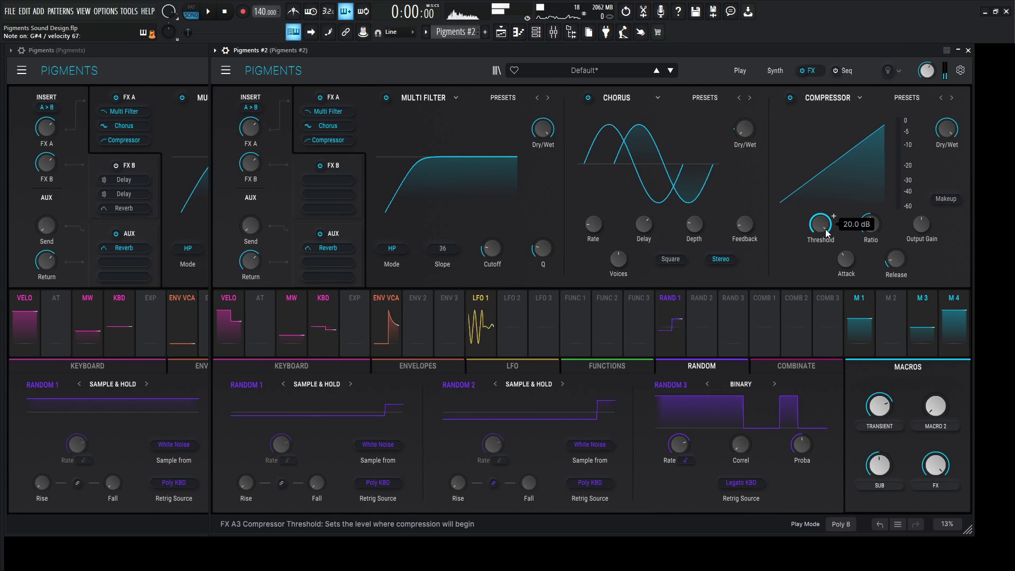
drag(826, 226, 826, 267)
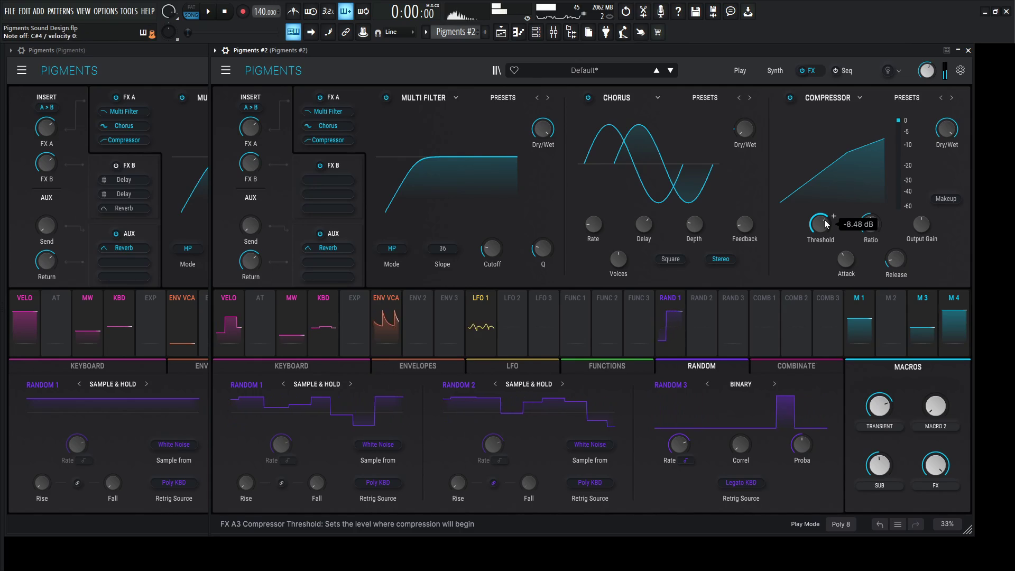
click(187, 52)
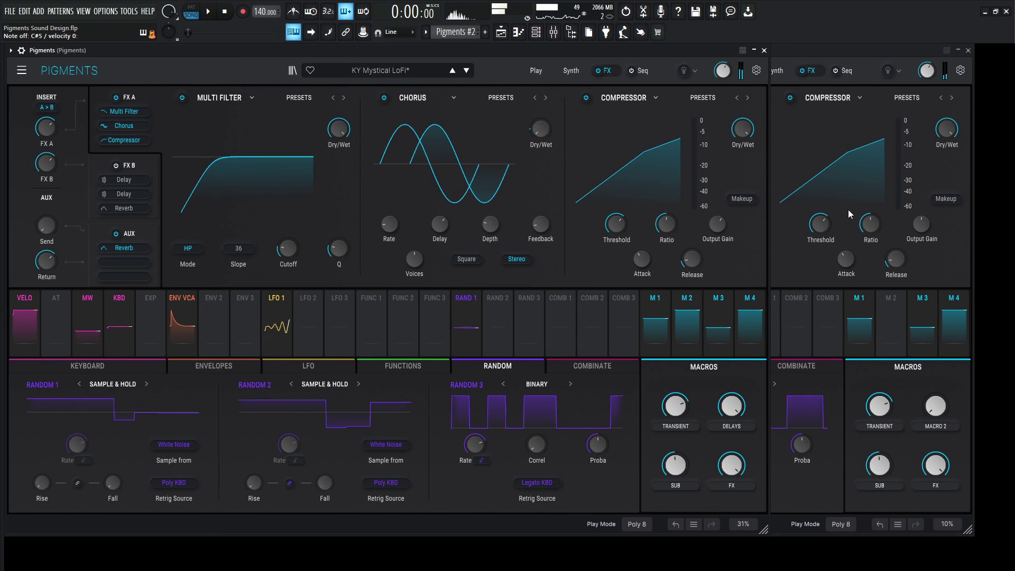
click(920, 234)
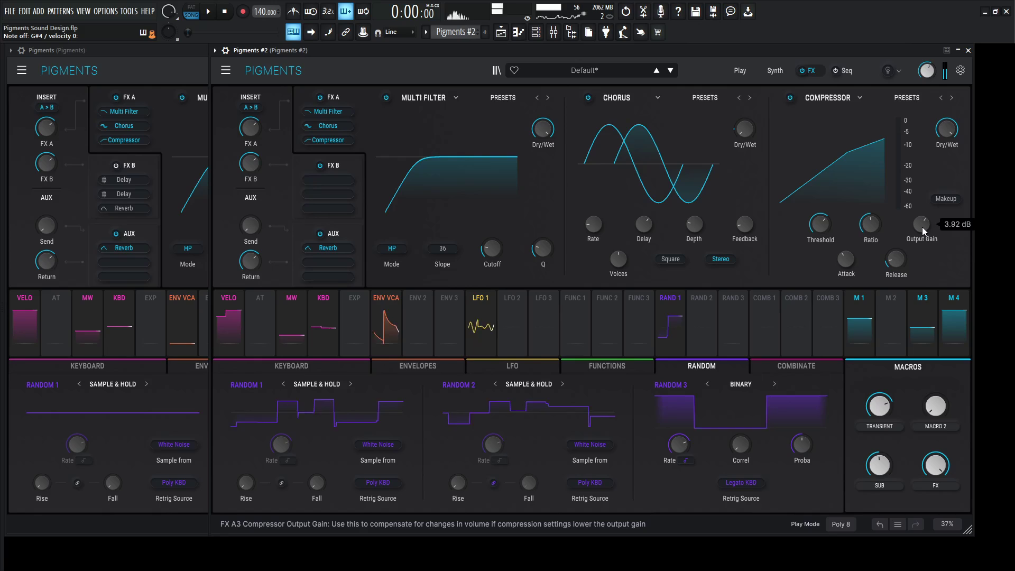
Step: Show FX B in both instances, enable the reference's FX B bus and bypass its Reverb and second Delay
click(352, 162)
click(148, 164)
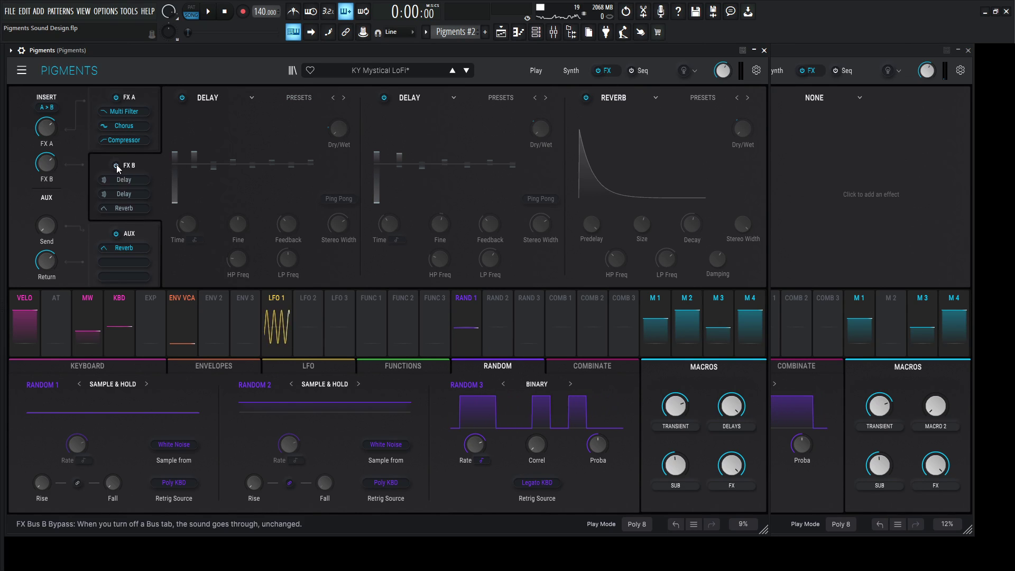
click(587, 97)
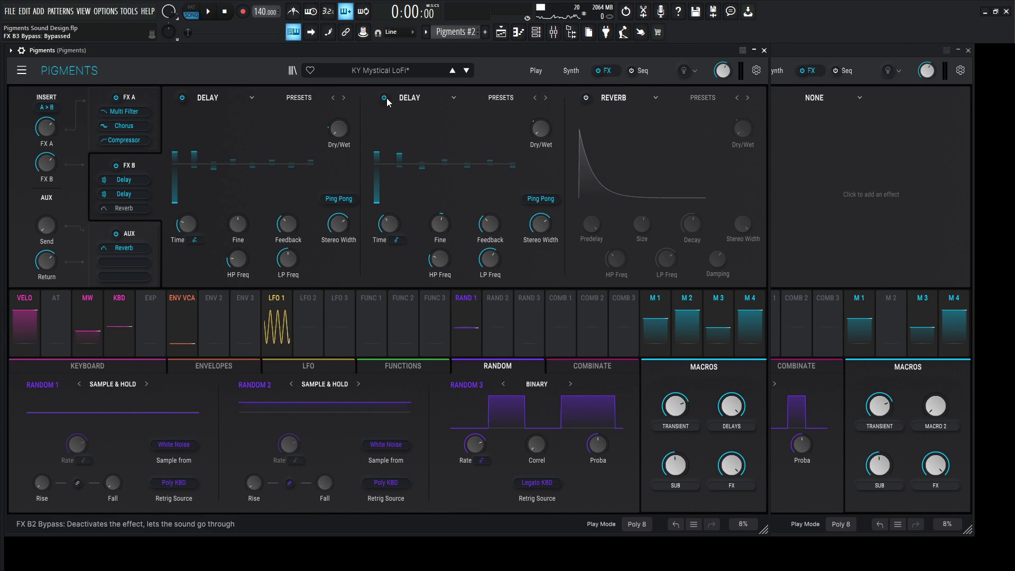
click(385, 97)
mouse_move(188, 223)
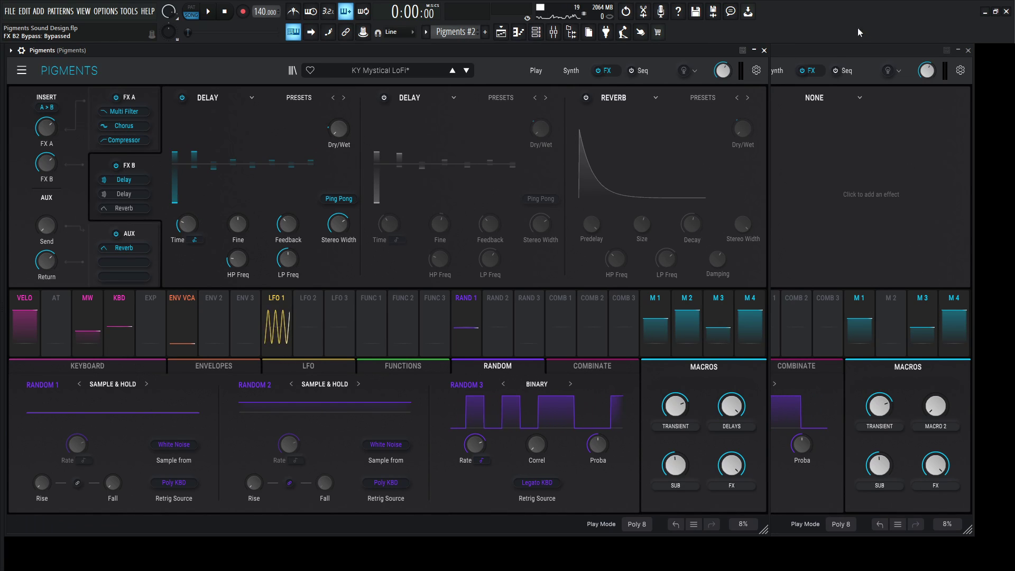
Step: Add a Delay to the Default instance's first FX B slot with Dotted only timing and Ping Pong enabled, matching the reference
click(846, 51)
click(412, 98)
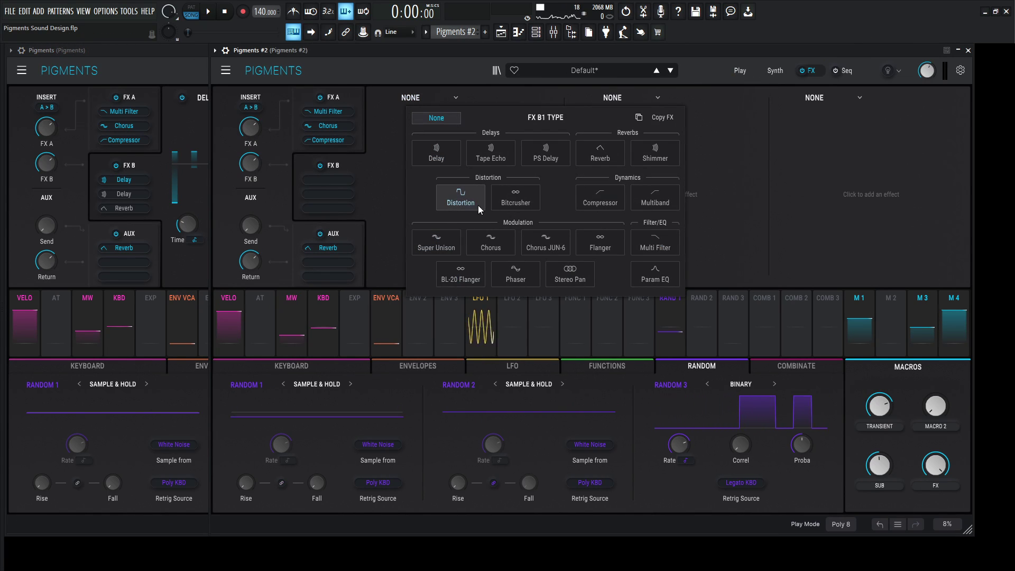
click(428, 158)
click(398, 239)
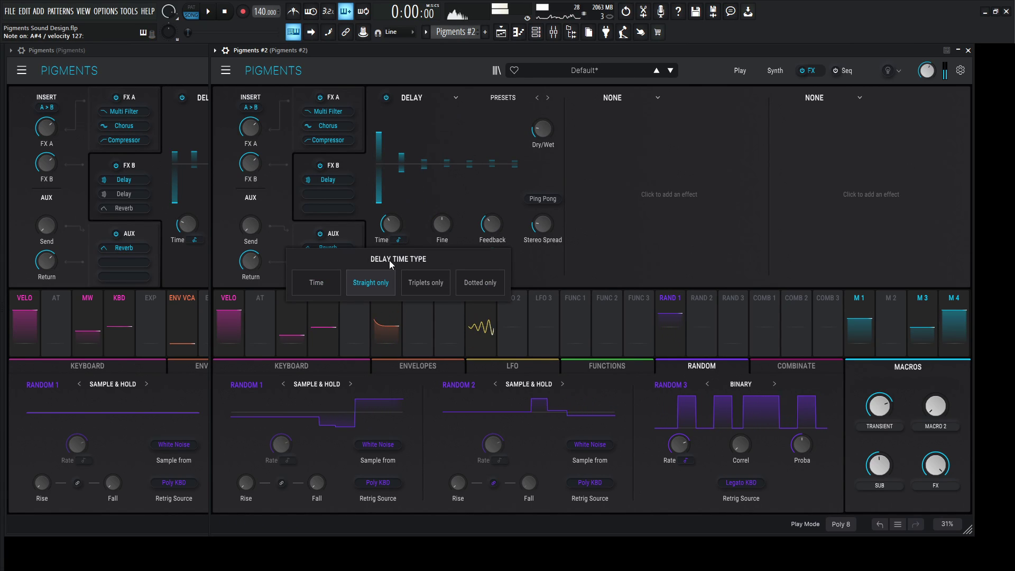
click(478, 285)
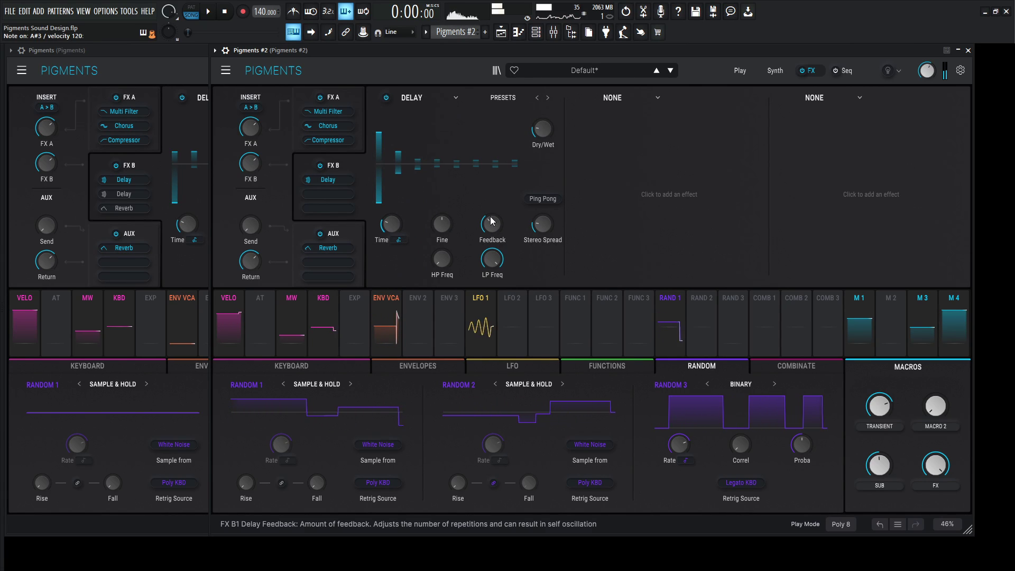
click(182, 65)
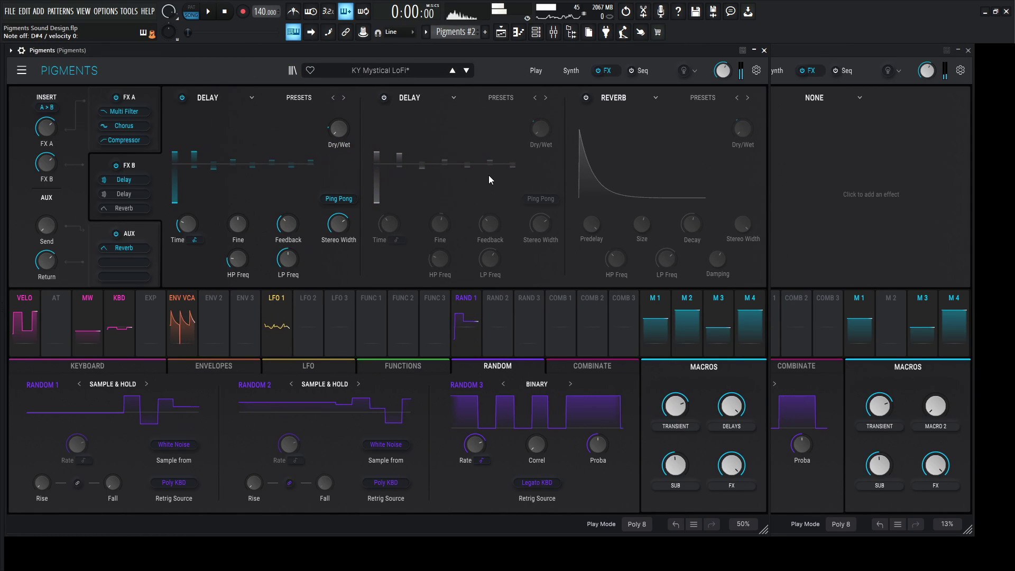
click(788, 62)
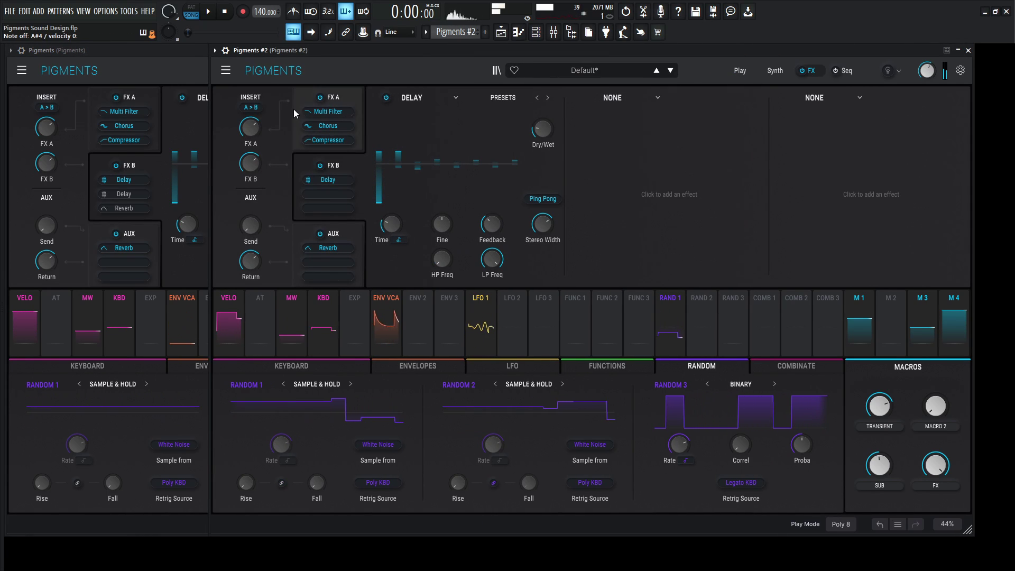
Step: Set the Default Delay's Dry/Wet to 0%, modulate it with Macro 2 like the reference, turn that macro fully up and rename it Delays
click(188, 88)
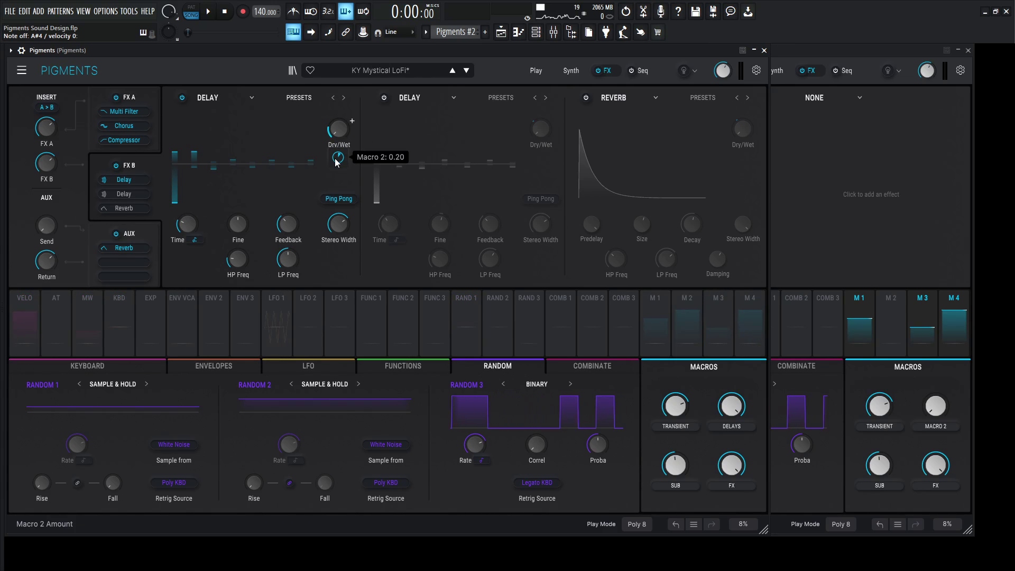
click(806, 71)
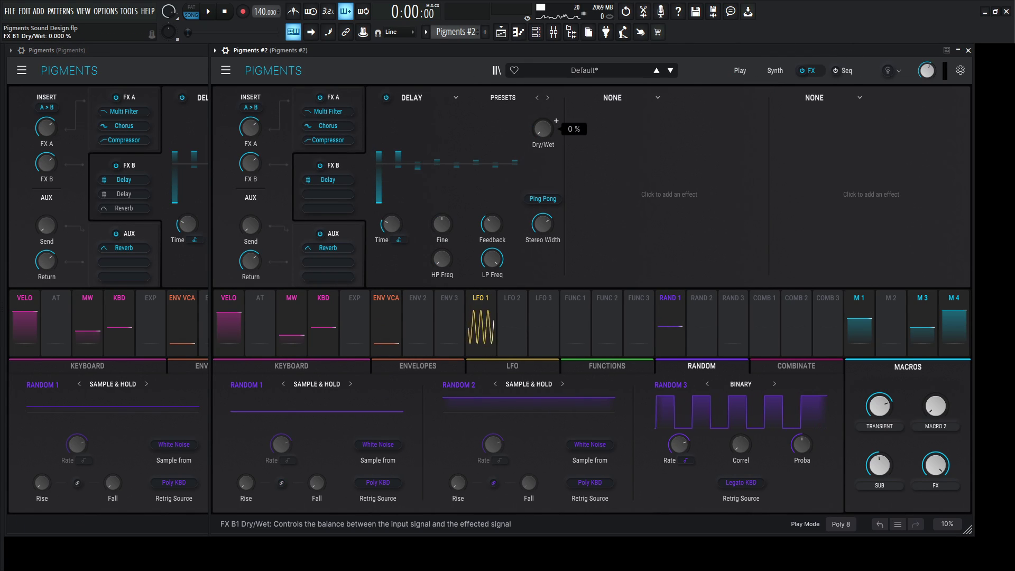
drag(546, 157, 544, 161)
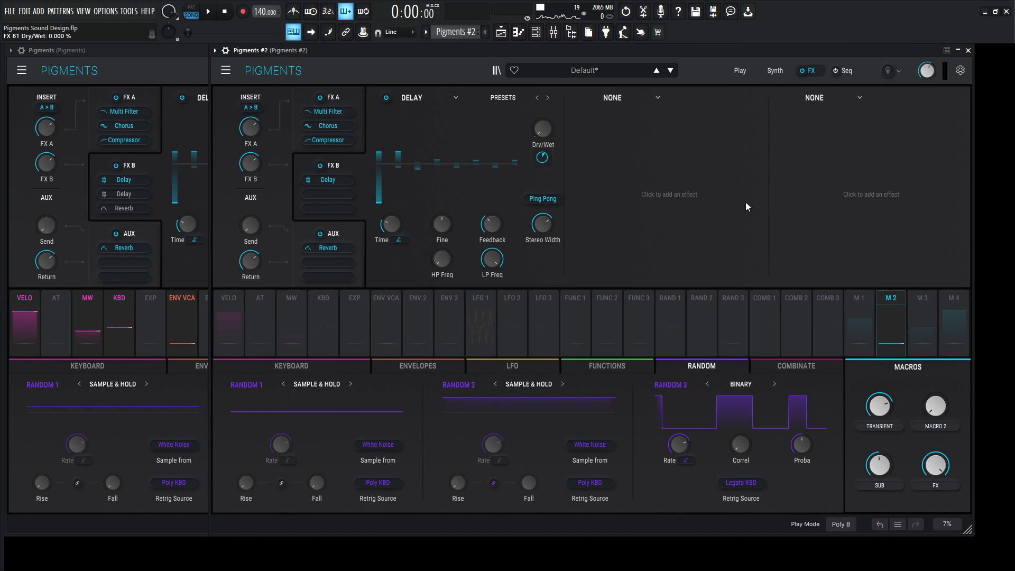
drag(935, 406, 935, 353)
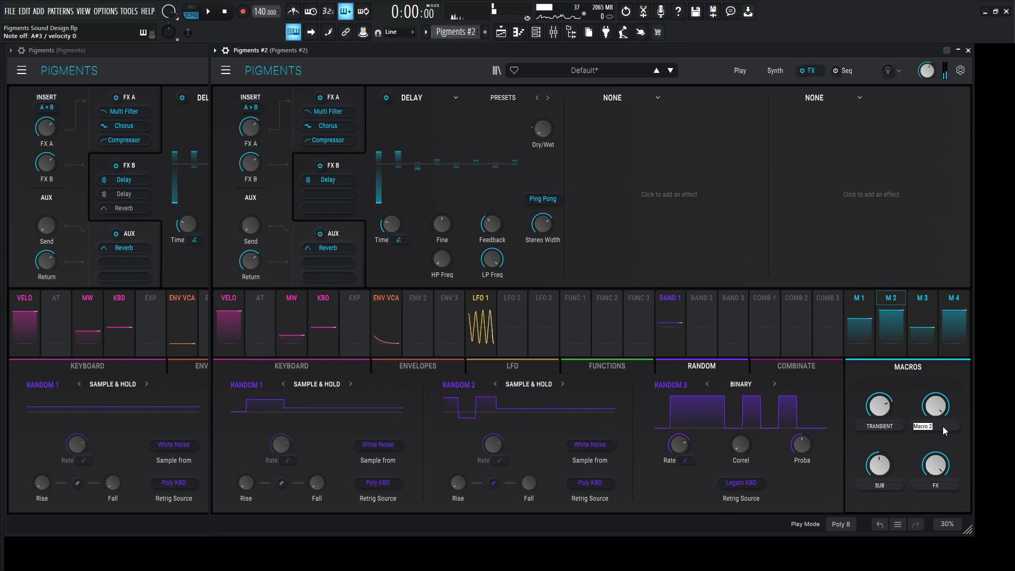
text(de)
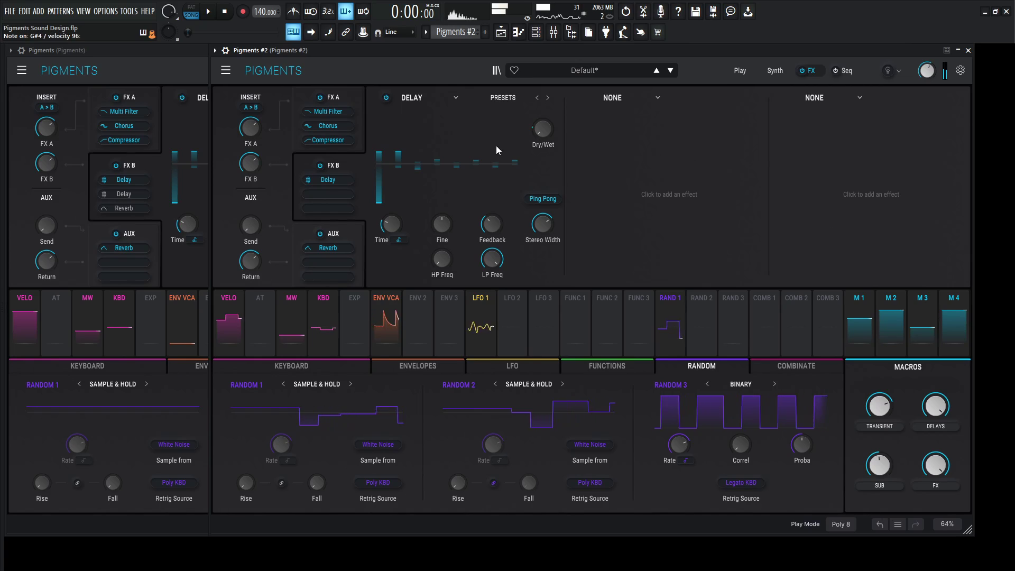
Step: Match the Default Delay's filtering to the reference by raising HP Freq and lowering LP Freq to about 1648 Hz
click(190, 71)
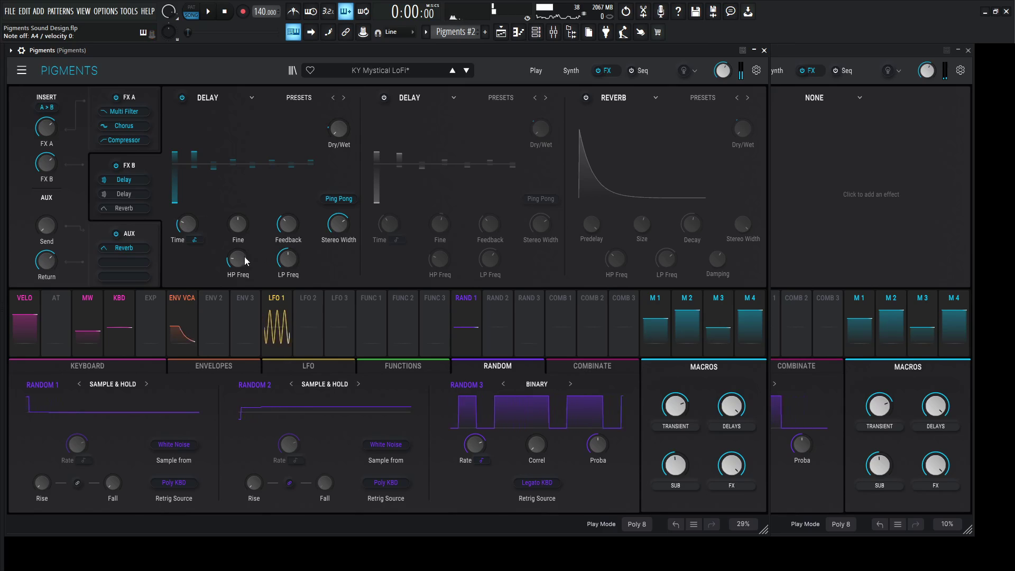
mouse_move(238, 260)
click(798, 60)
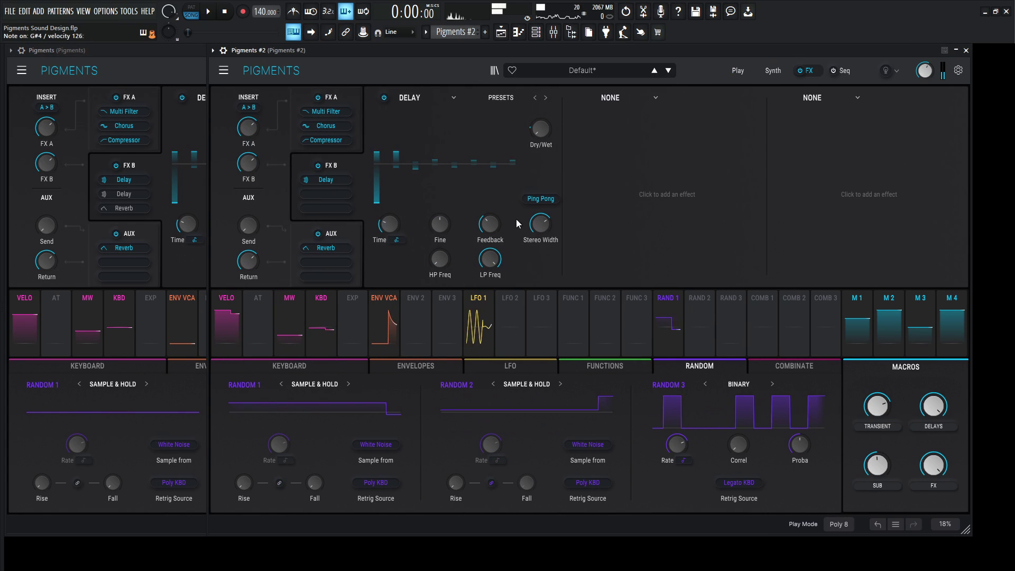
drag(440, 259, 440, 239)
click(164, 77)
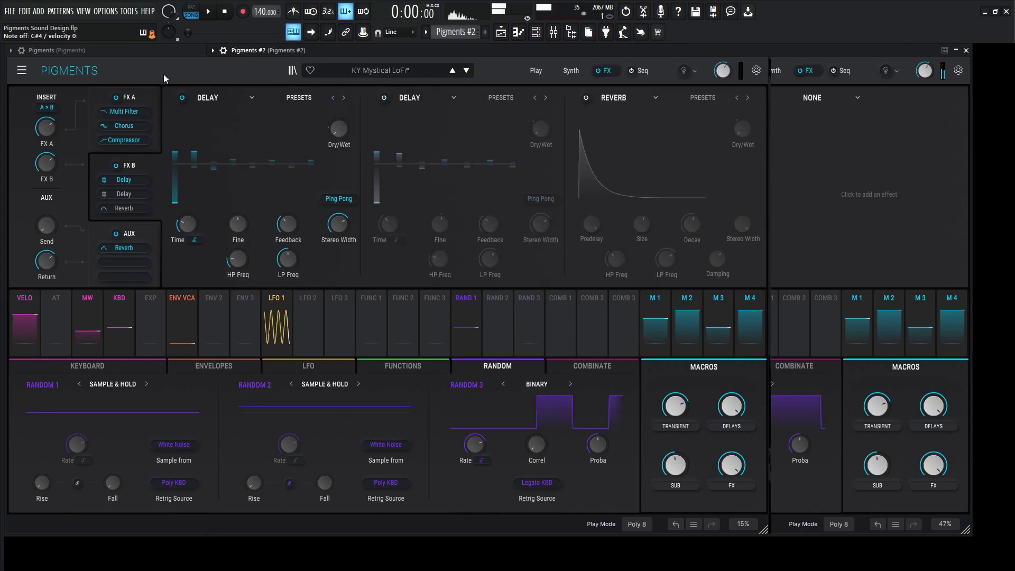
click(814, 57)
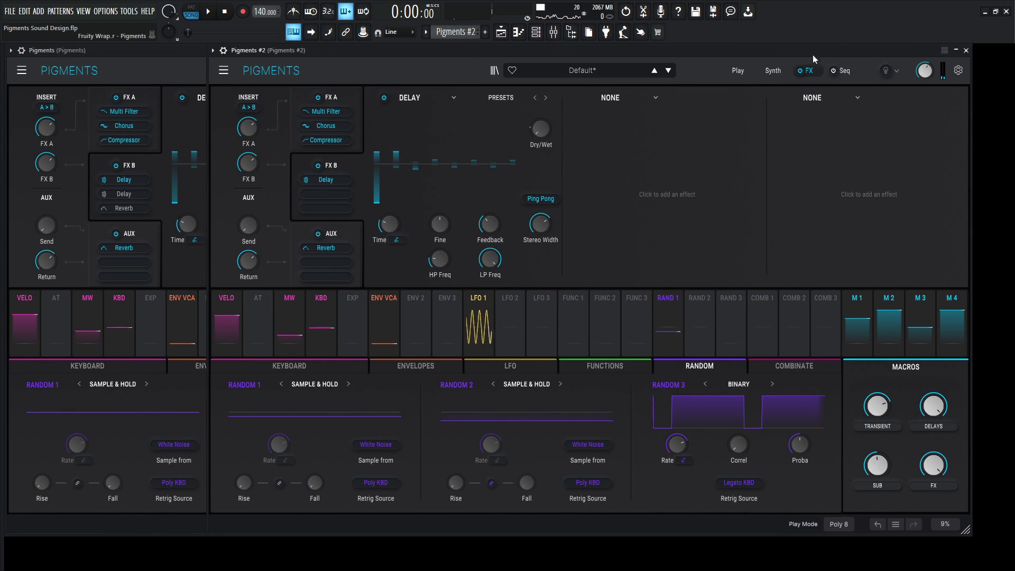
drag(492, 271, 492, 299)
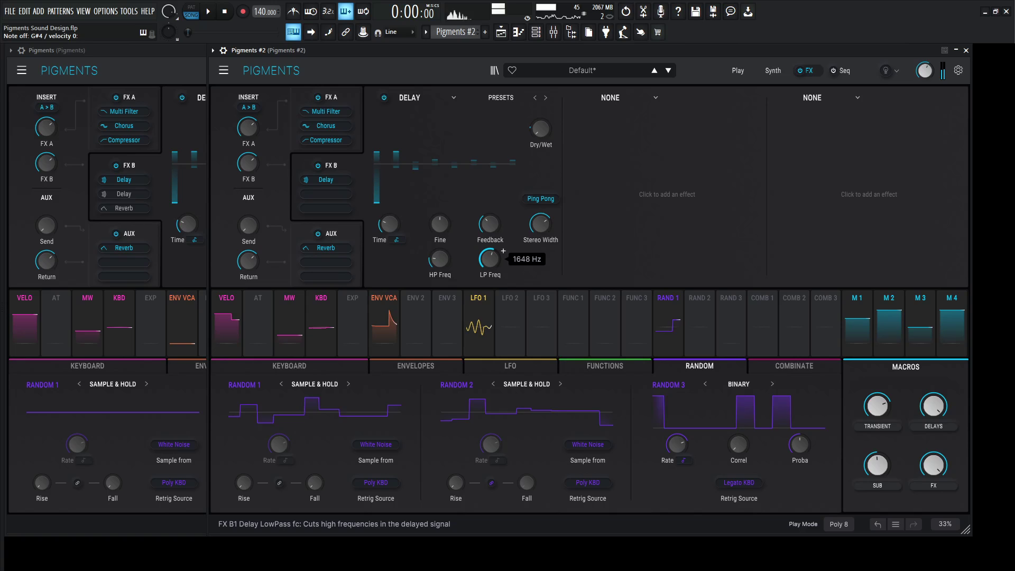
mouse_move(489, 259)
mouse_down()
mouse_move(490, 267)
mouse_move(503, 249)
mouse_up()
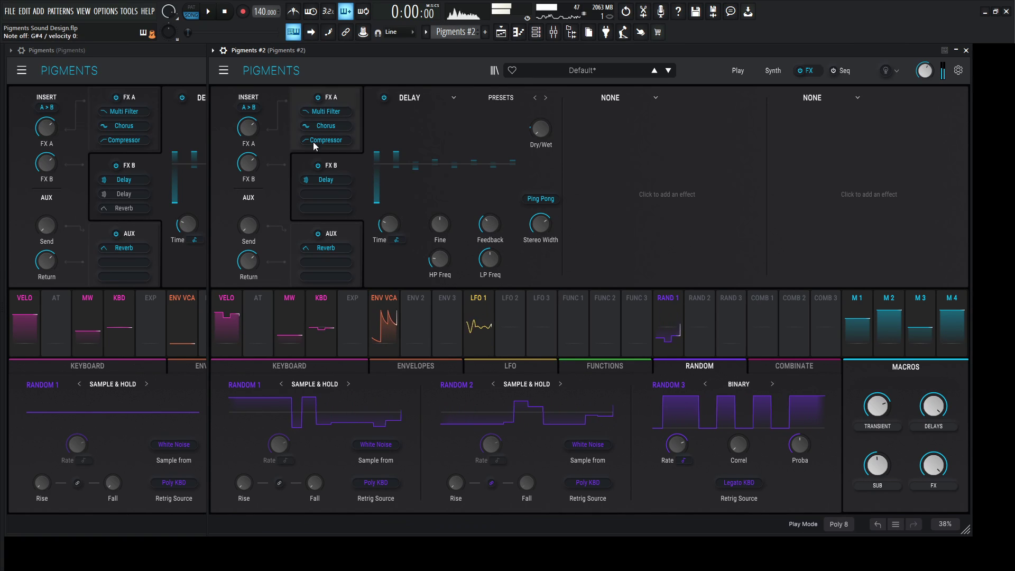
Step: Enable the reference's second FX B Delay and add a Delay to the Default instance's second FX B slot
click(157, 71)
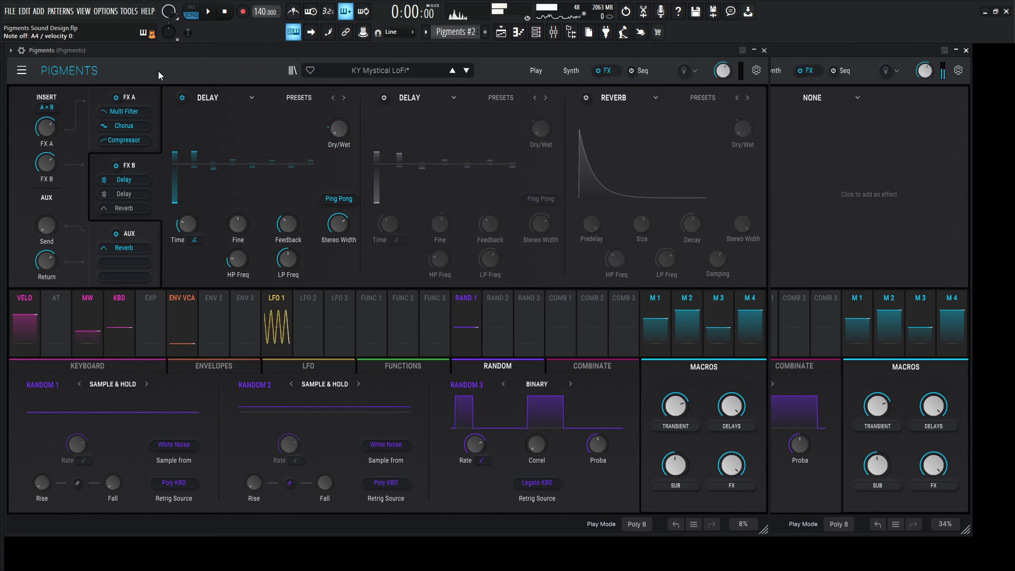
click(384, 98)
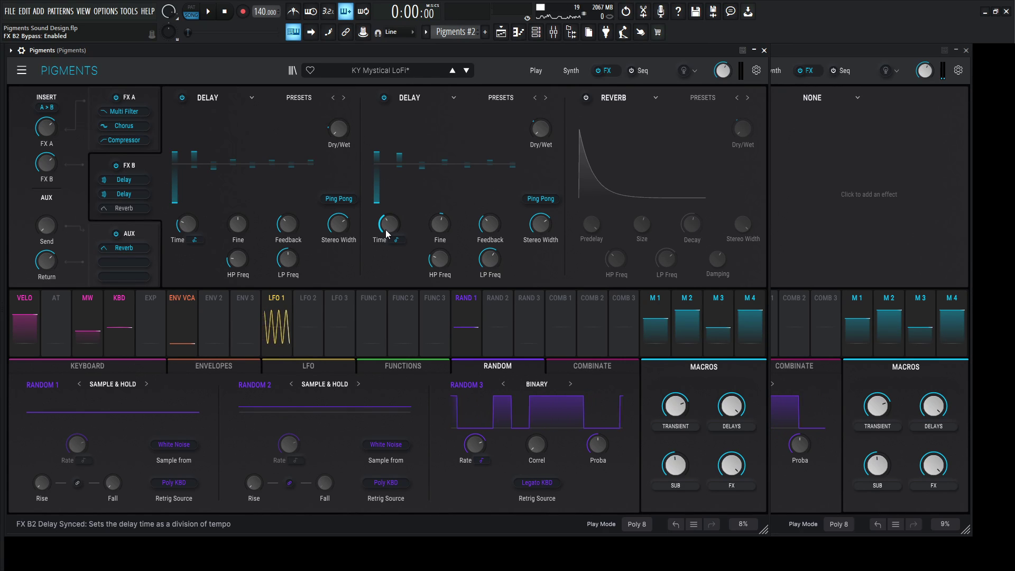
click(807, 55)
click(590, 100)
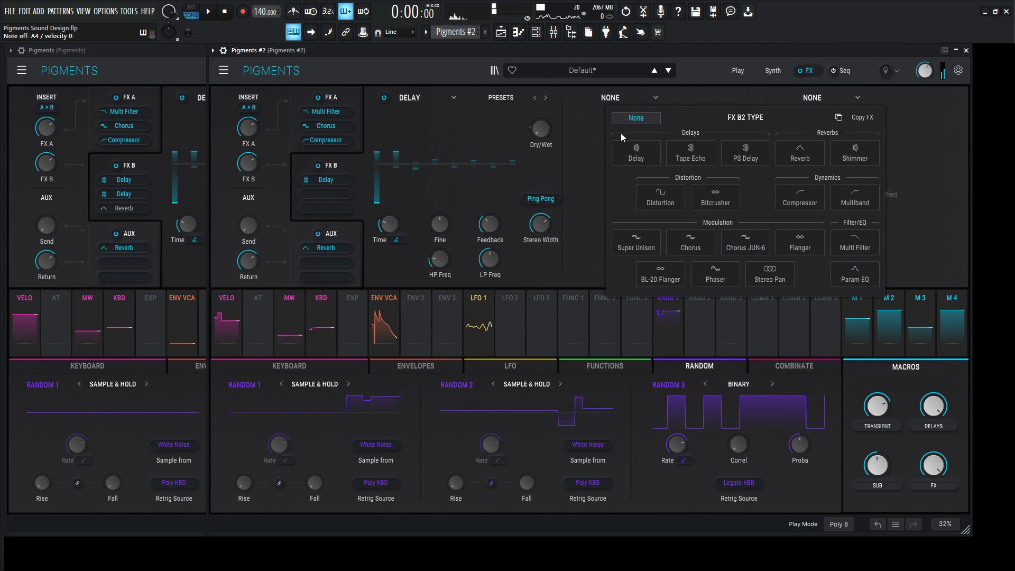
click(638, 153)
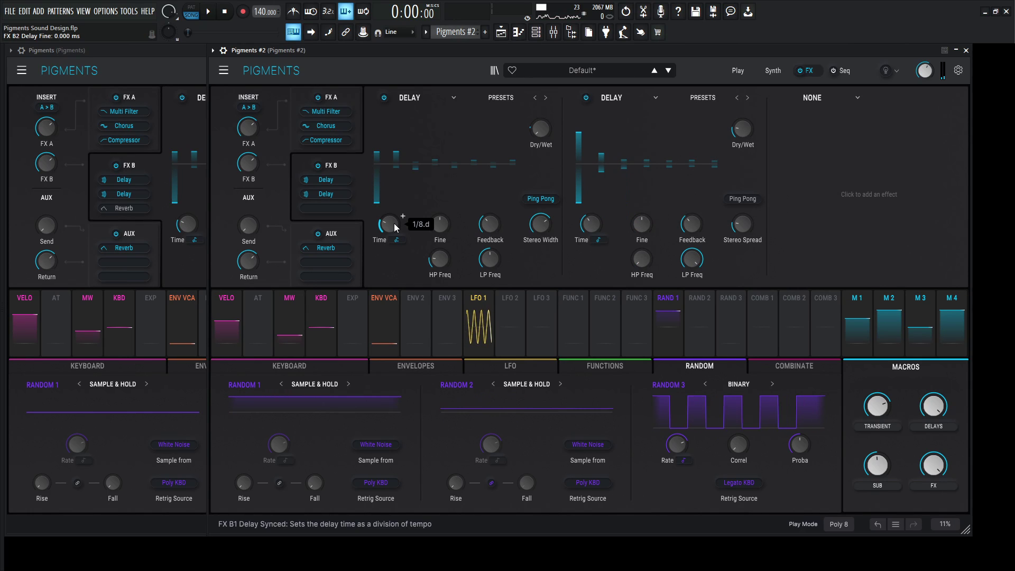
Step: Enable Ping Pong on the Default's second Delay and raise its Fine time to about 0.237 ms, following the reference
click(207, 88)
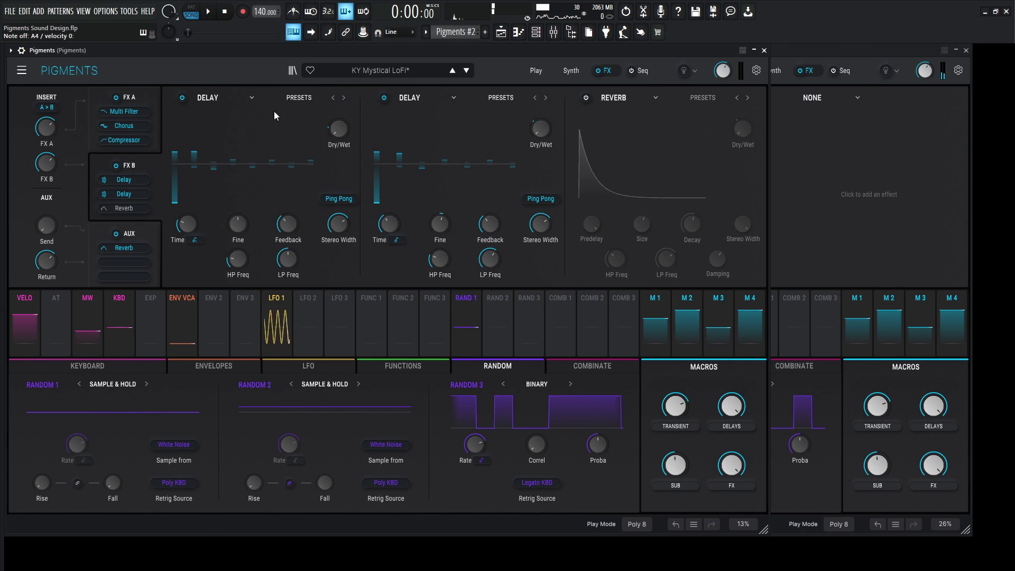
click(798, 51)
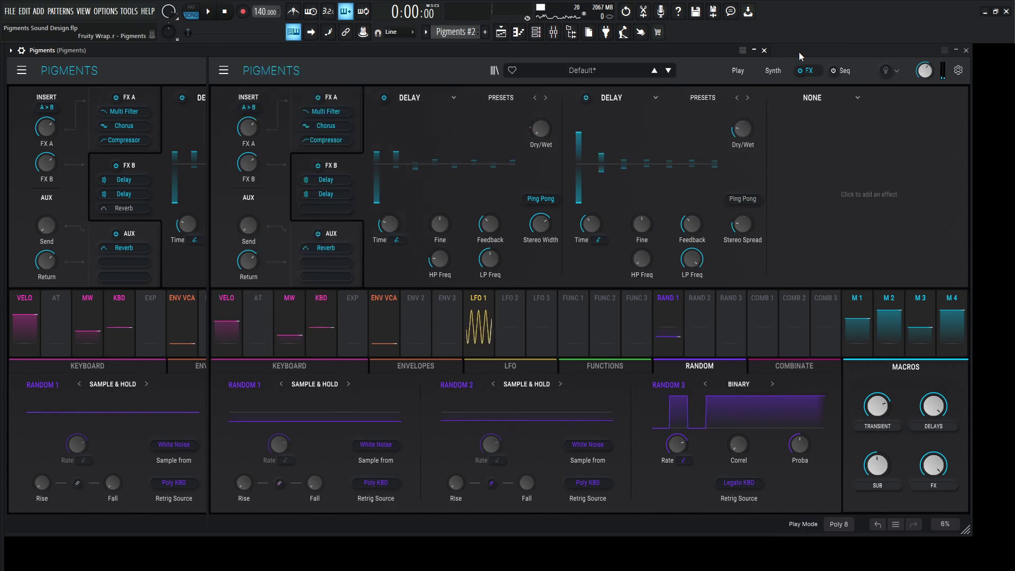
click(757, 203)
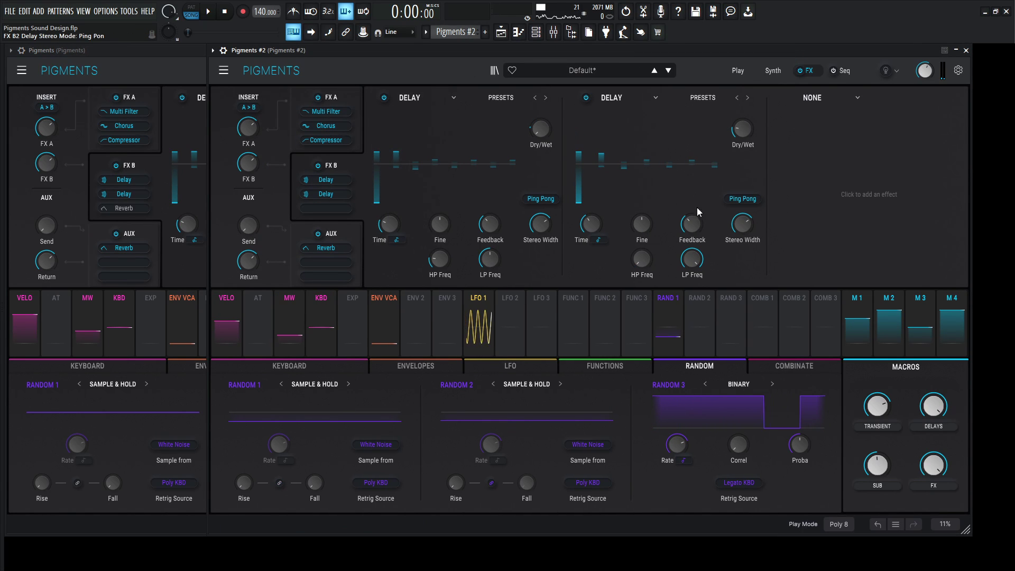
click(164, 69)
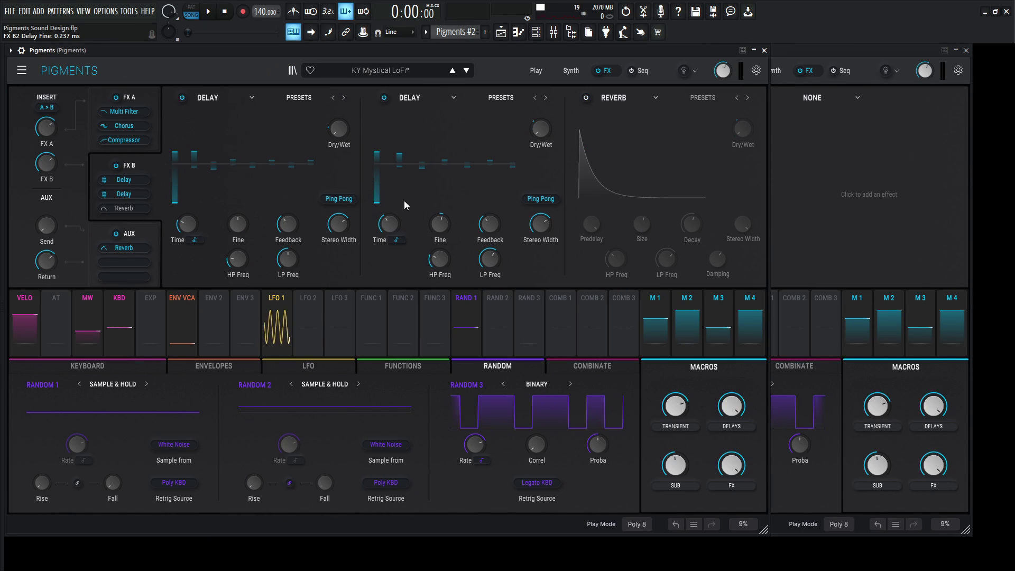
click(794, 55)
mouse_move(644, 233)
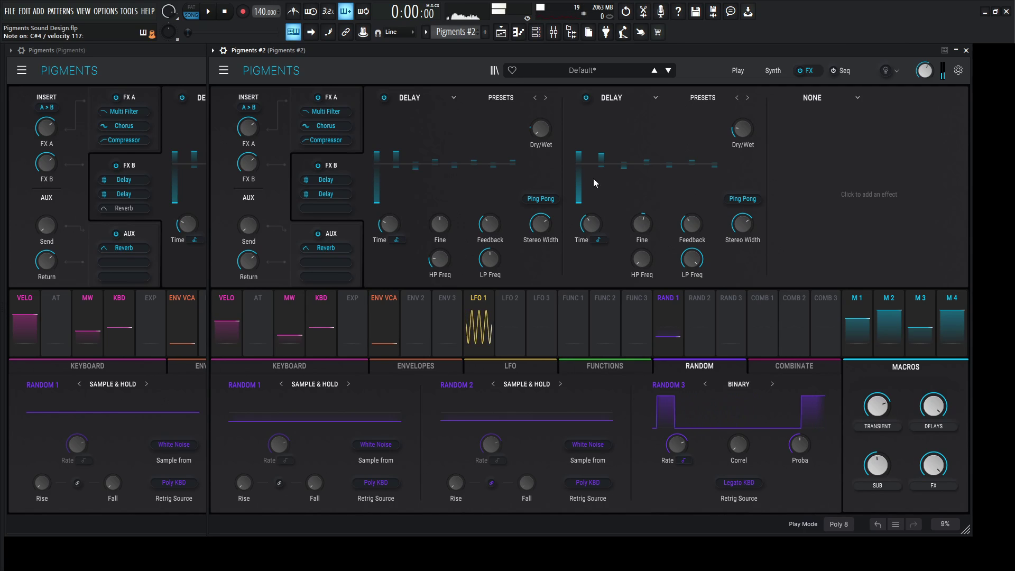
Step: Match the Default's second Delay to the reference's Feedback and filtering, raising HP Freq to about 110 Hz and lowering LP Freq
click(178, 72)
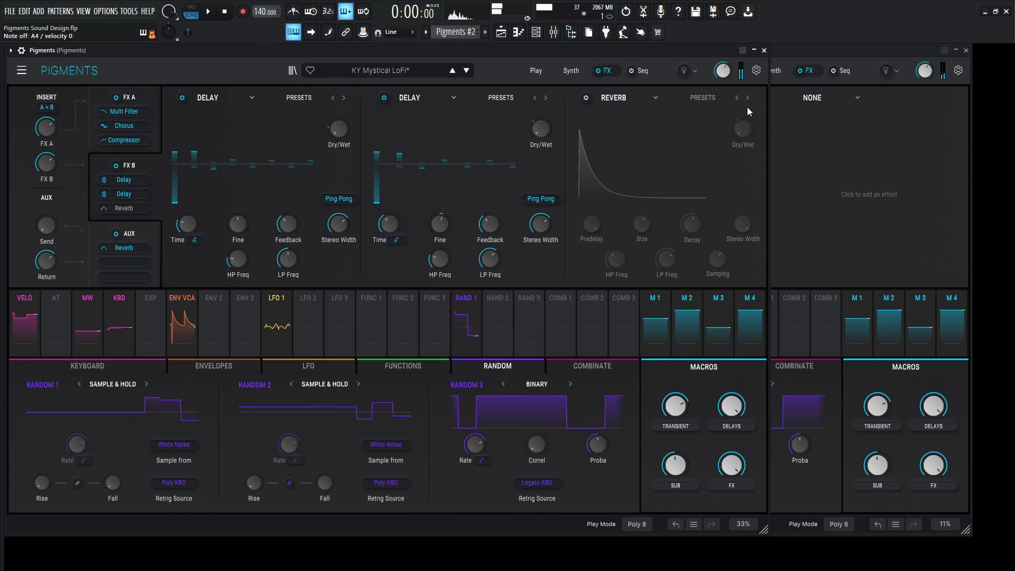
mouse_move(489, 223)
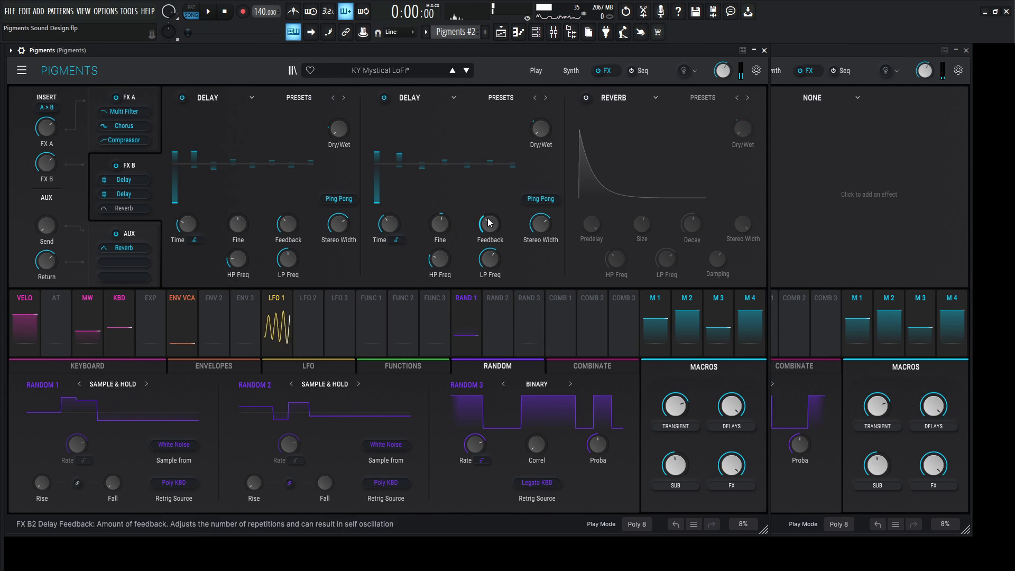
click(808, 68)
mouse_move(693, 230)
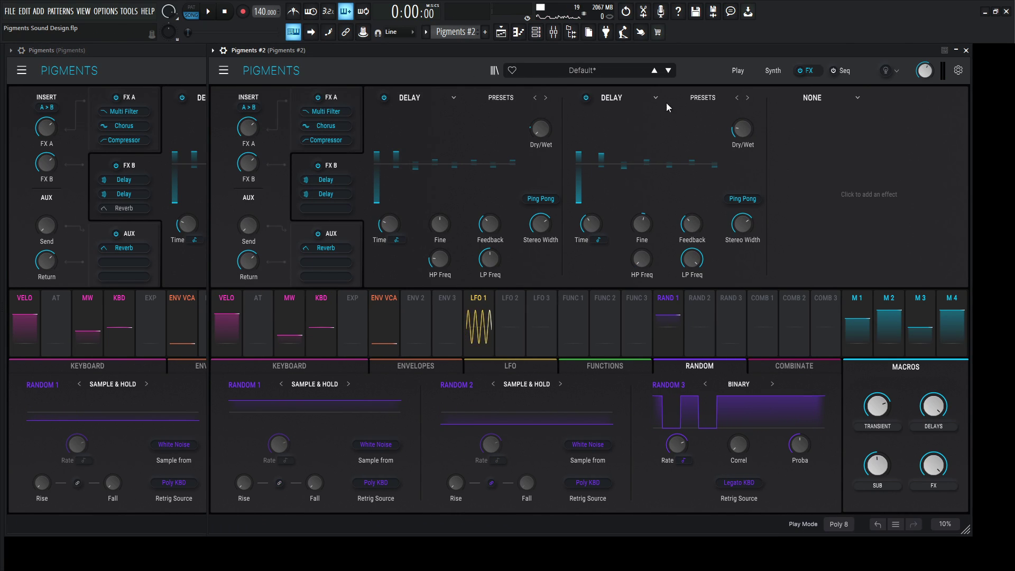
click(190, 70)
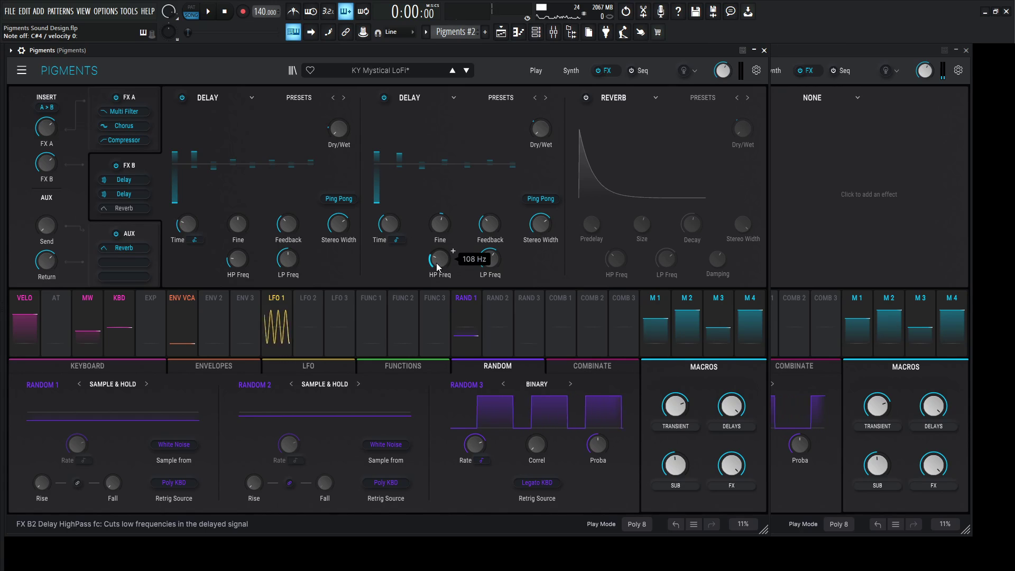
click(803, 68)
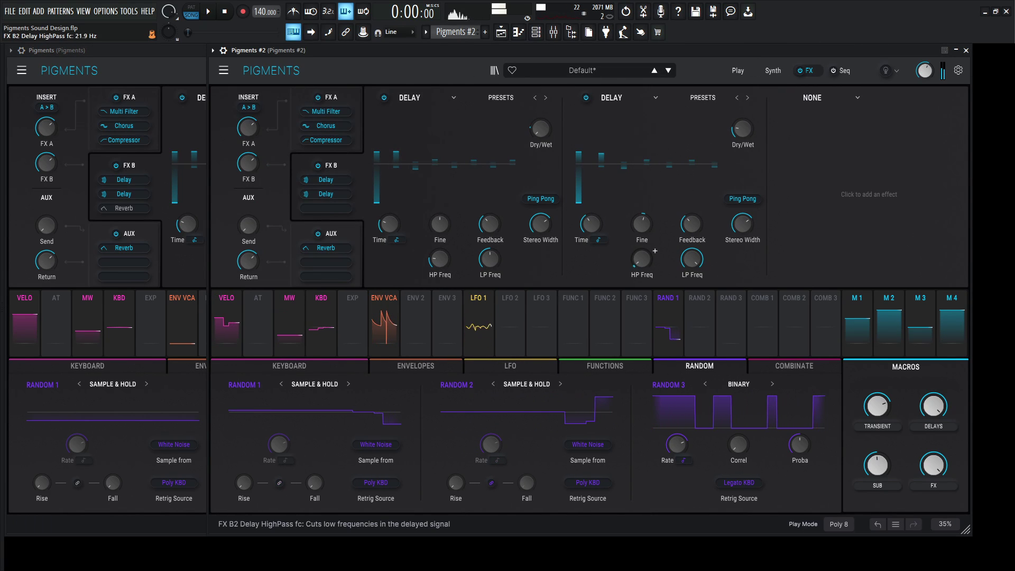
mouse_move(654, 251)
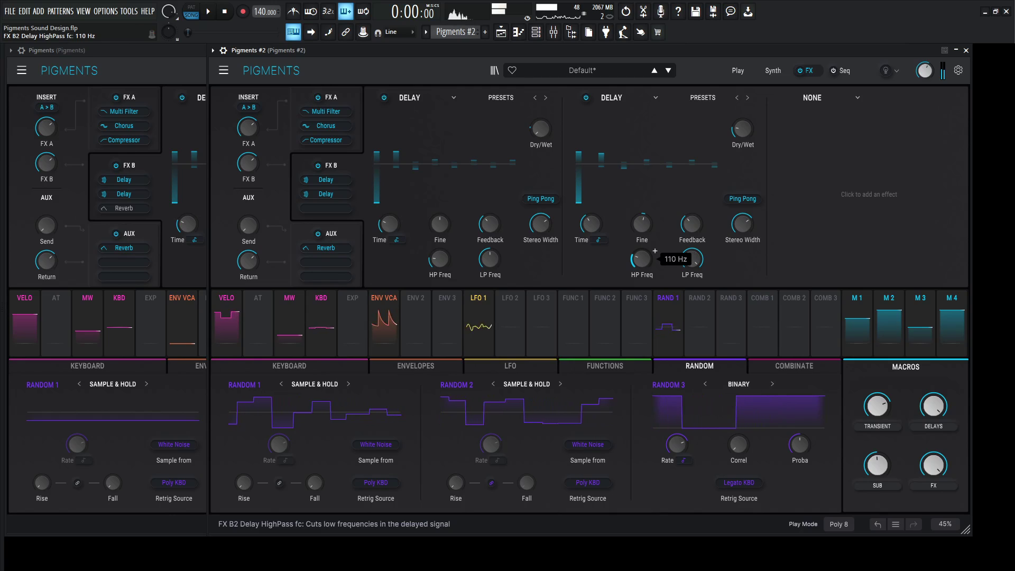
mouse_move(682, 265)
click(150, 55)
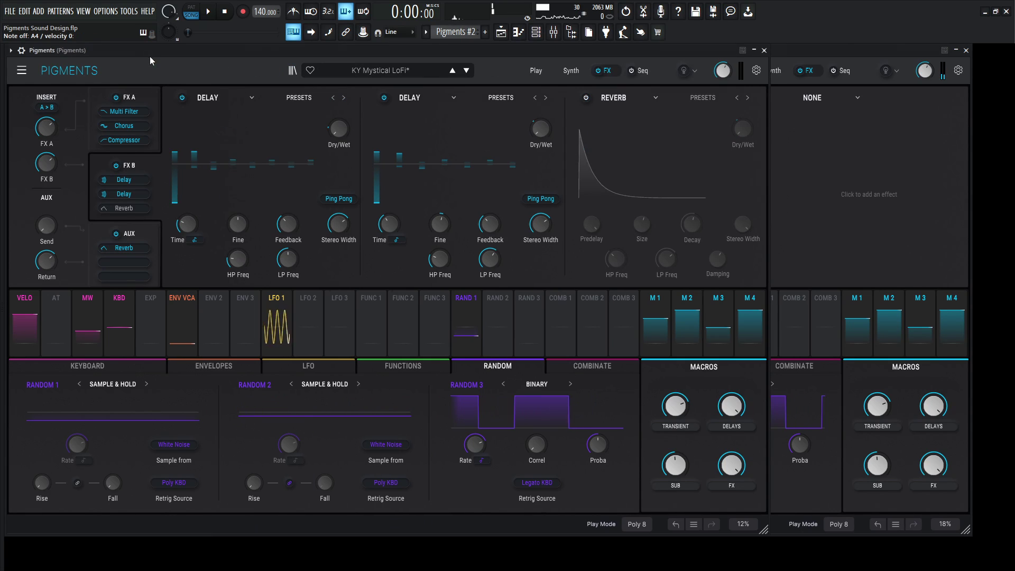
click(813, 62)
drag(689, 258, 691, 304)
Step: Set the second Default Delay's Dry/Wet to 0% and modulate it with Macro 2, matching the reference's amount
click(188, 68)
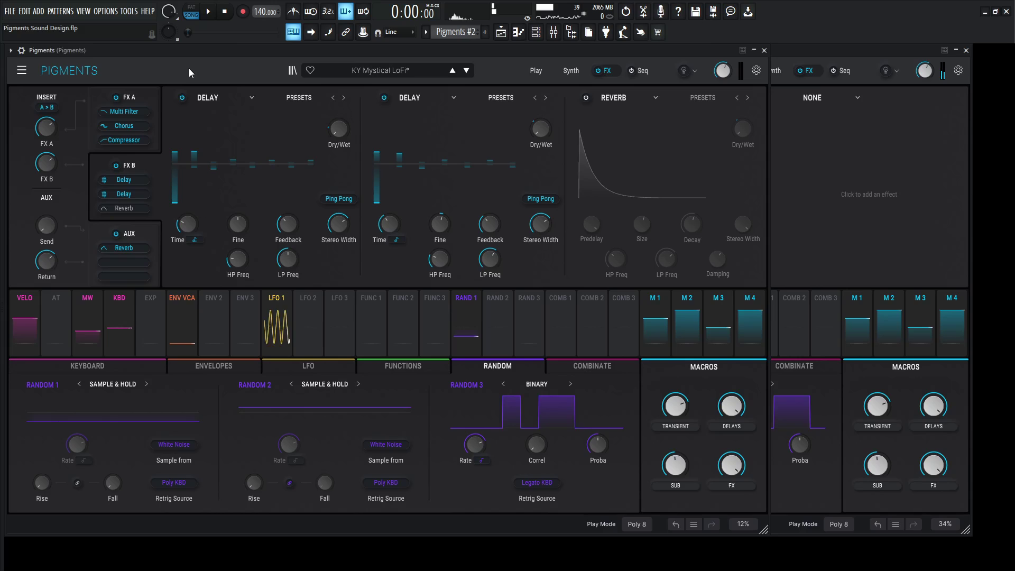
click(892, 54)
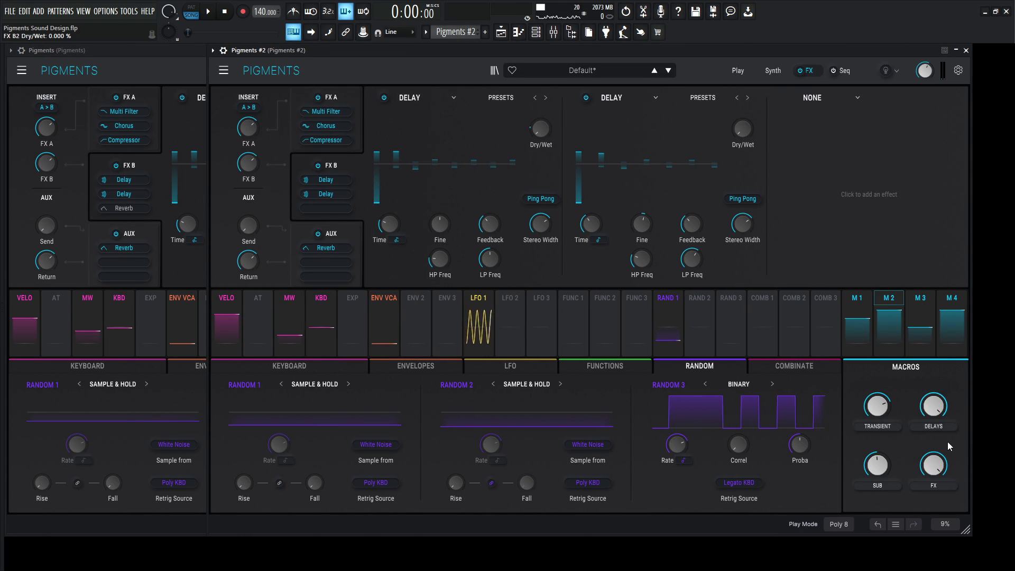
drag(874, 319, 742, 128)
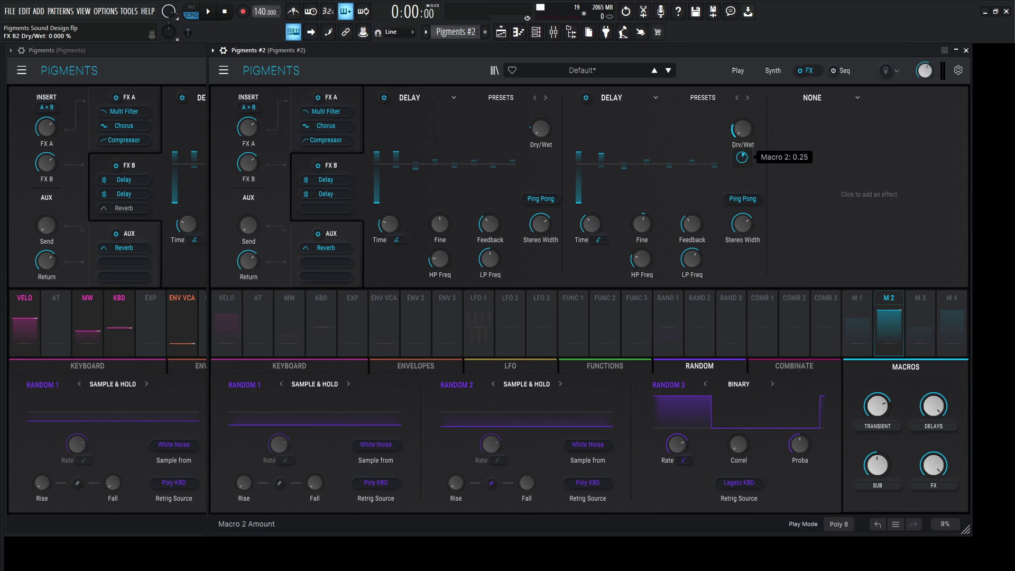
click(190, 65)
click(850, 53)
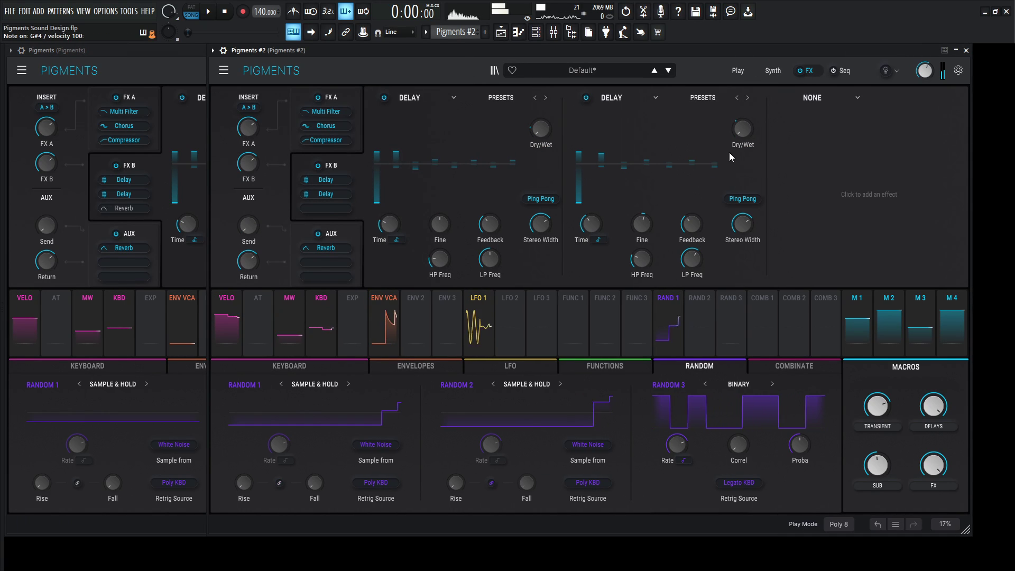
mouse_move(740, 147)
drag(742, 157, 742, 146)
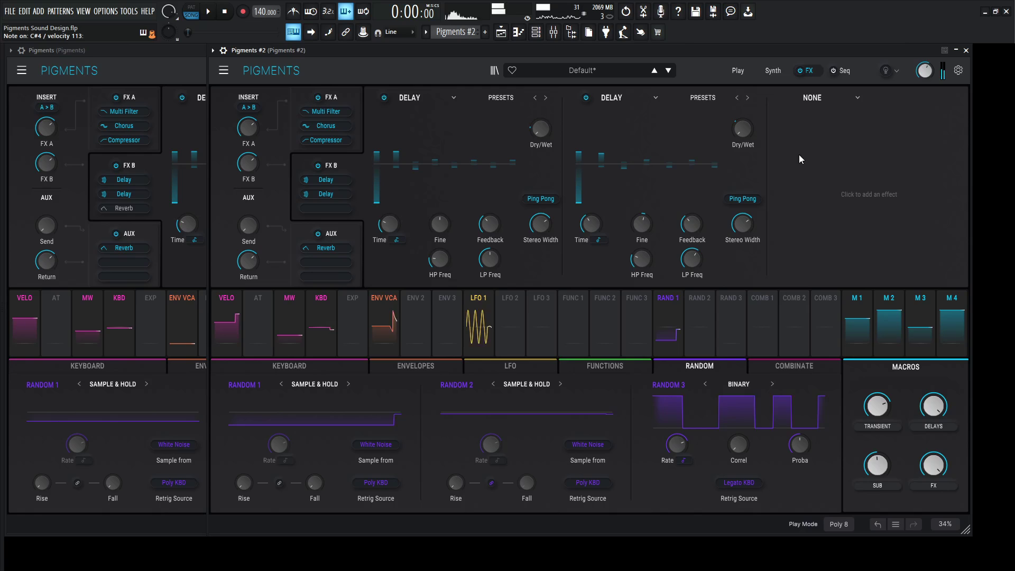
Step: Enable the reference's FX B Reverb, add a Reverb to the Default's third FX B slot and set its Predelay to about 197 ms
click(151, 70)
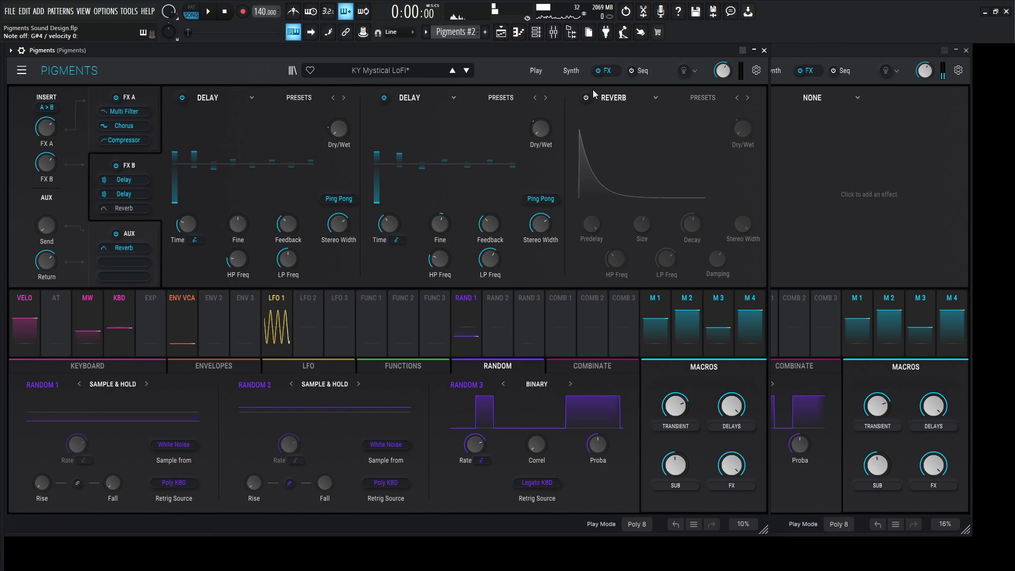
click(834, 53)
click(847, 100)
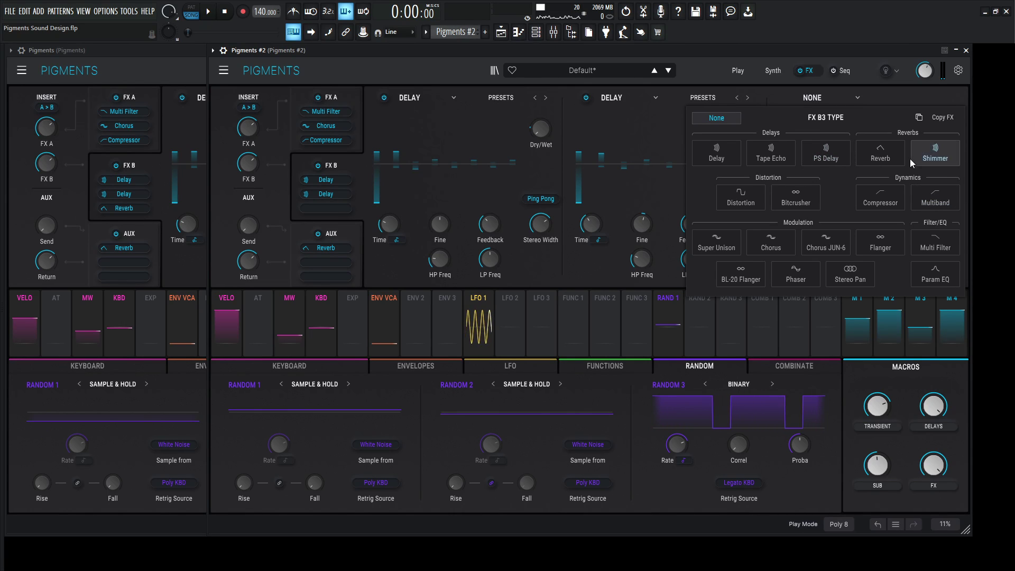
click(893, 154)
click(132, 62)
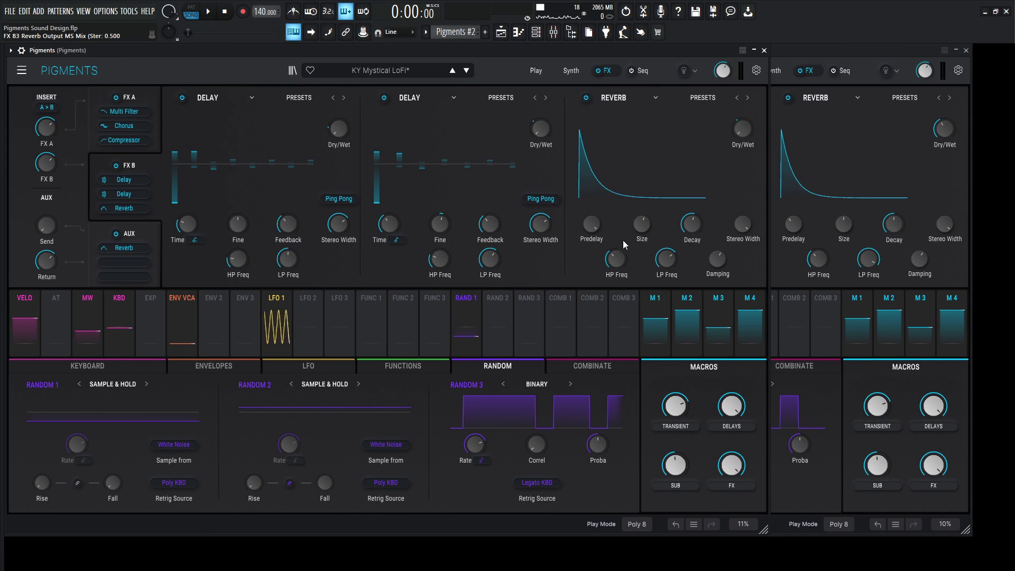
click(793, 224)
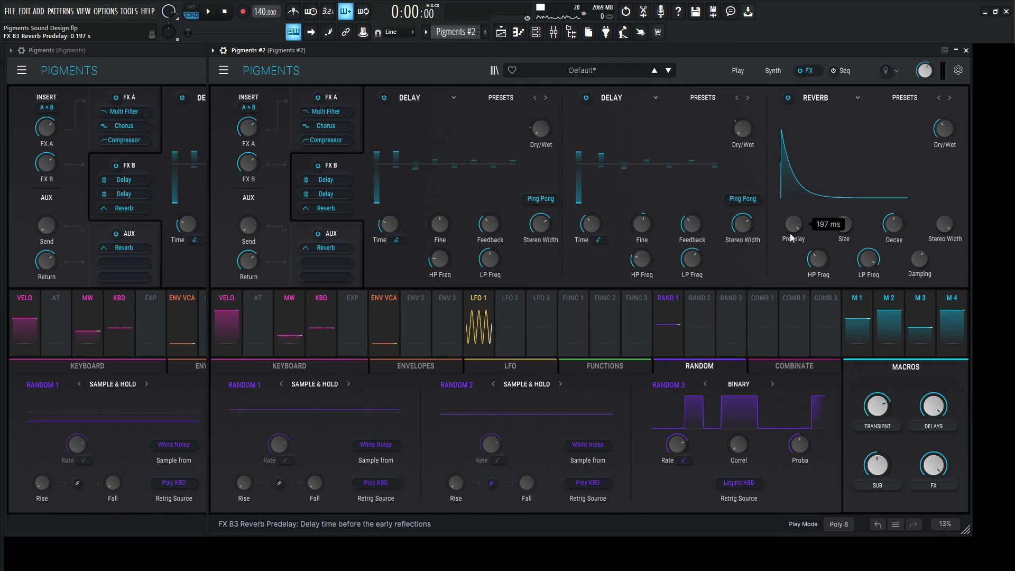
Step: Turn the Default Reverb's Dry/Wet all the way down and modulate it with Macro 4 like the reference
click(177, 77)
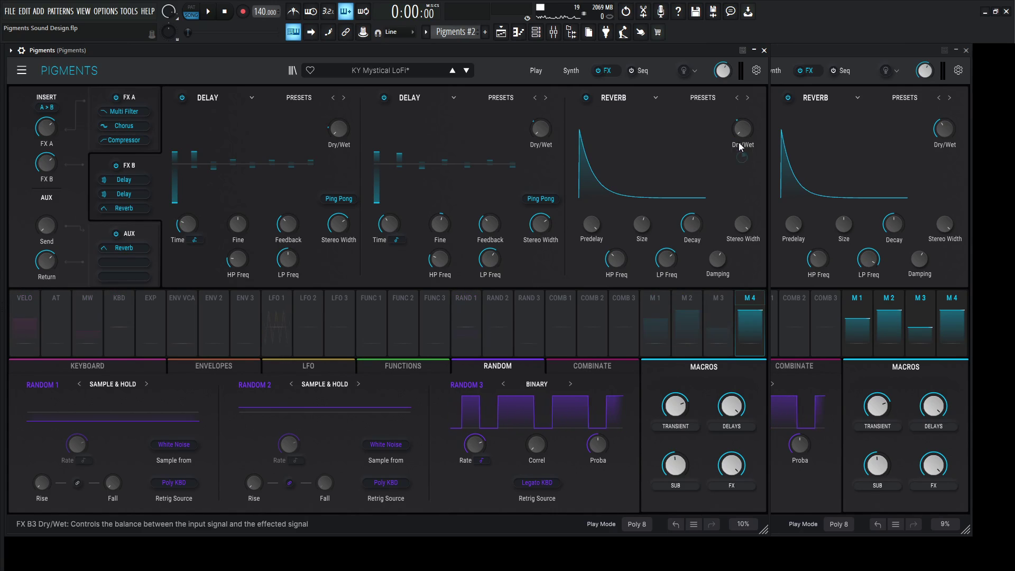
drag(954, 124, 956, 200)
drag(952, 323, 943, 151)
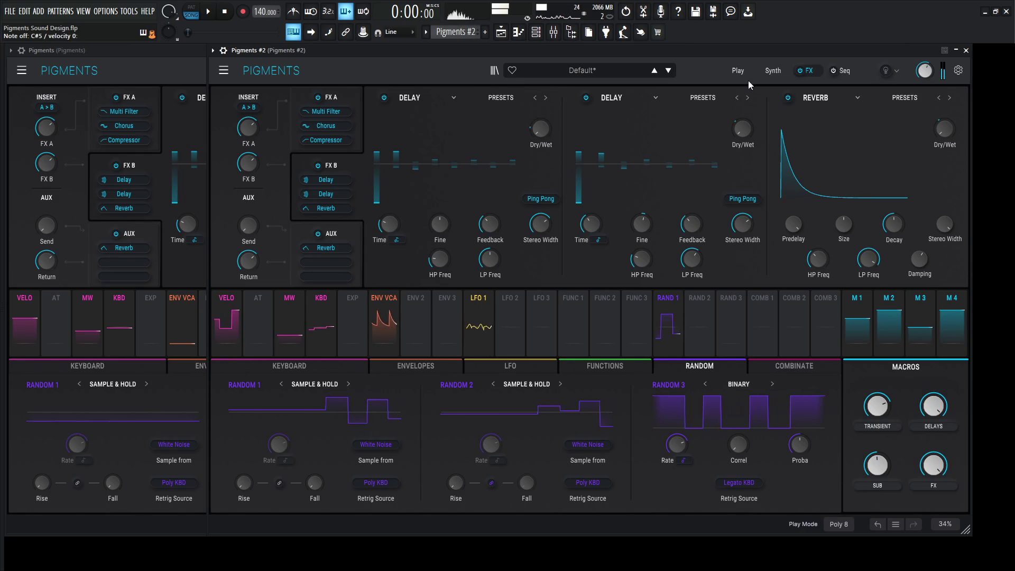
Step: Set the Default Reverb's Size to about 1.12 and match its Decay to the reference
click(203, 81)
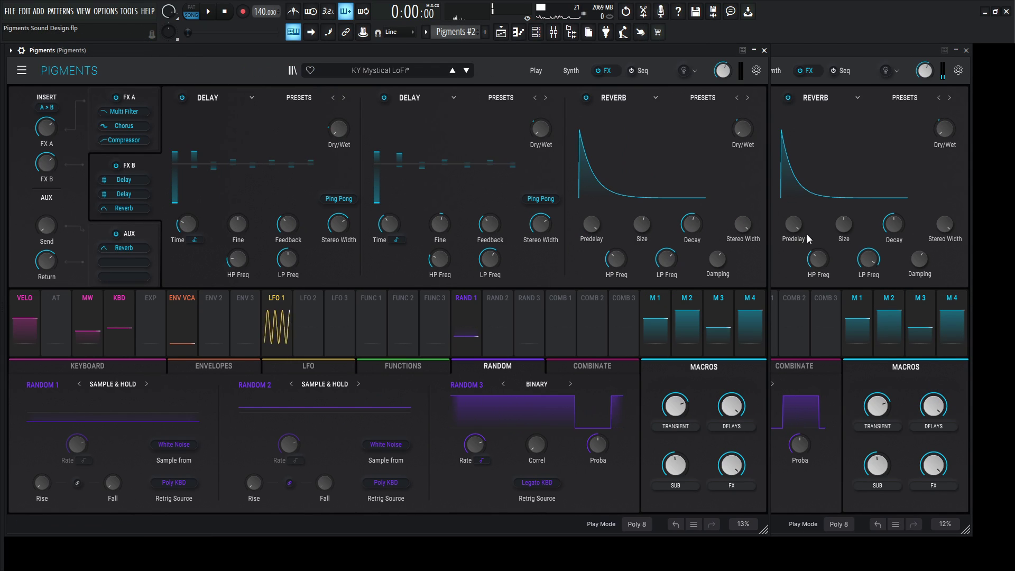
mouse_move(645, 221)
drag(844, 224, 844, 220)
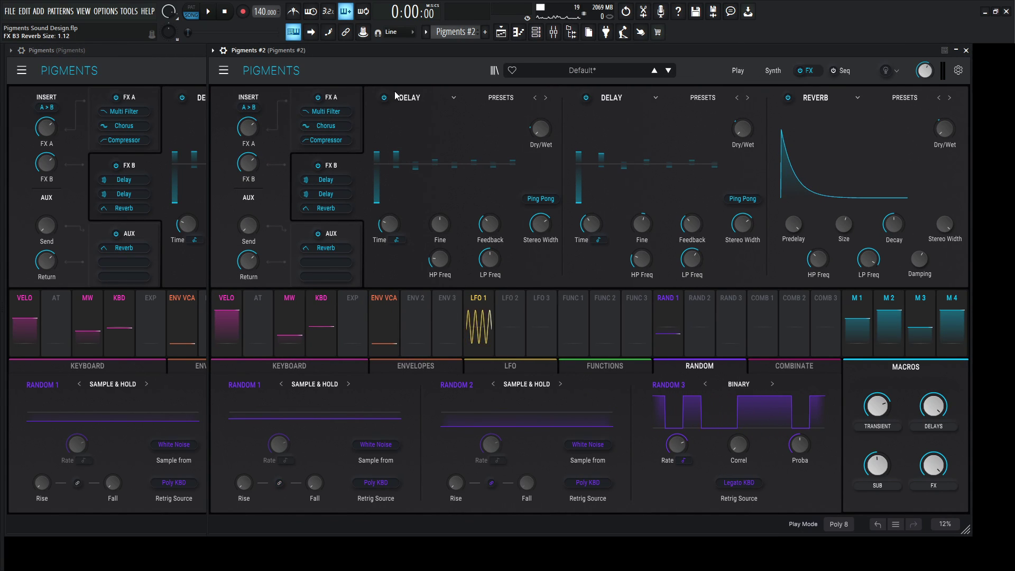
click(138, 56)
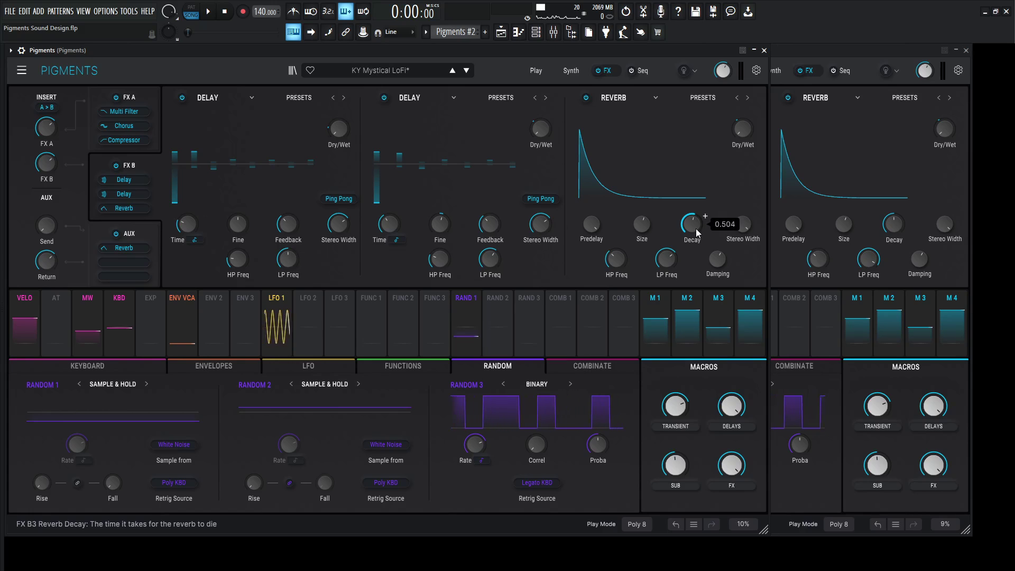
click(889, 226)
drag(889, 227, 890, 227)
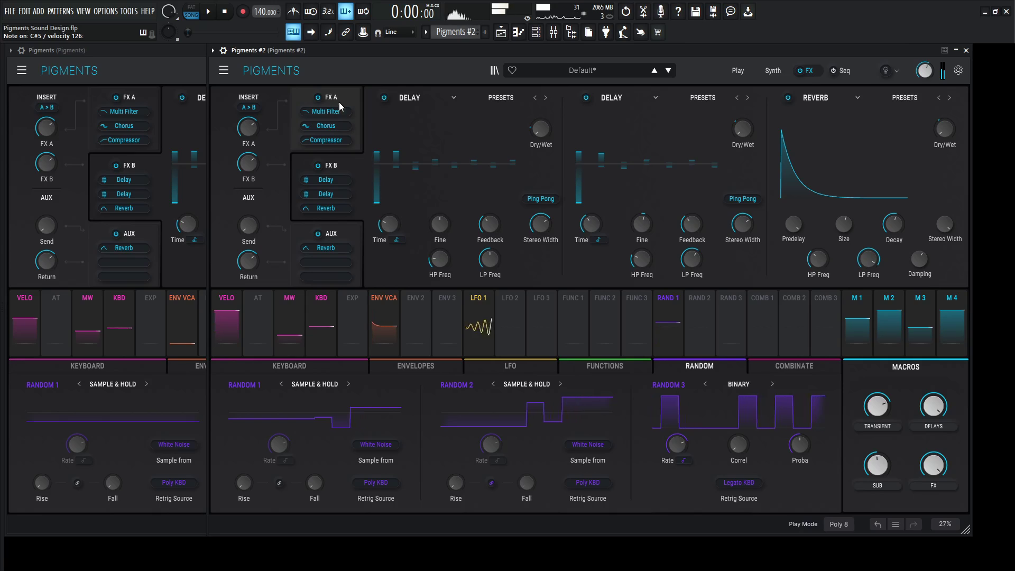
Step: Match the Default Reverb's LP Freq and Damping to the reference's Reverb
click(169, 69)
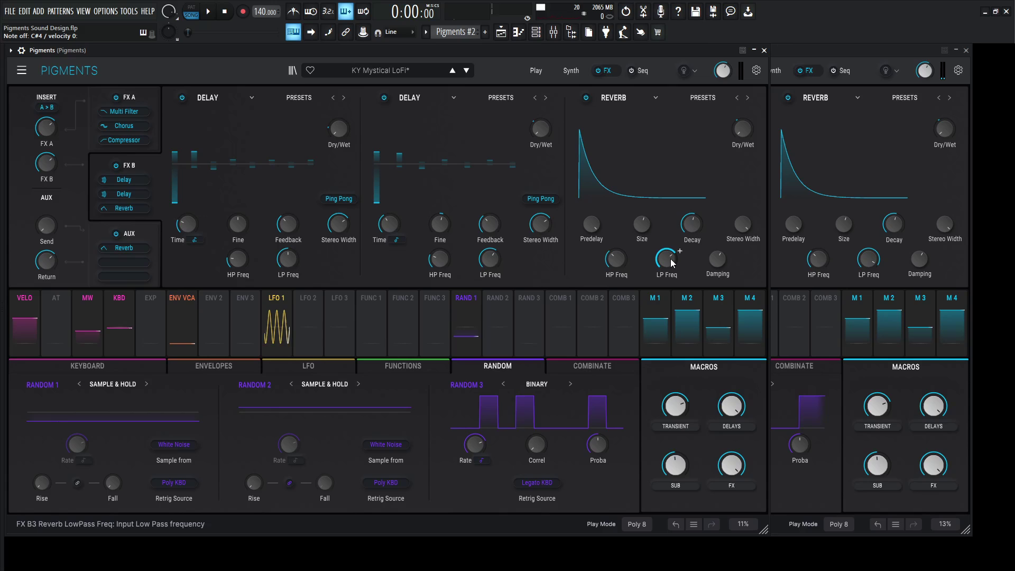
click(868, 259)
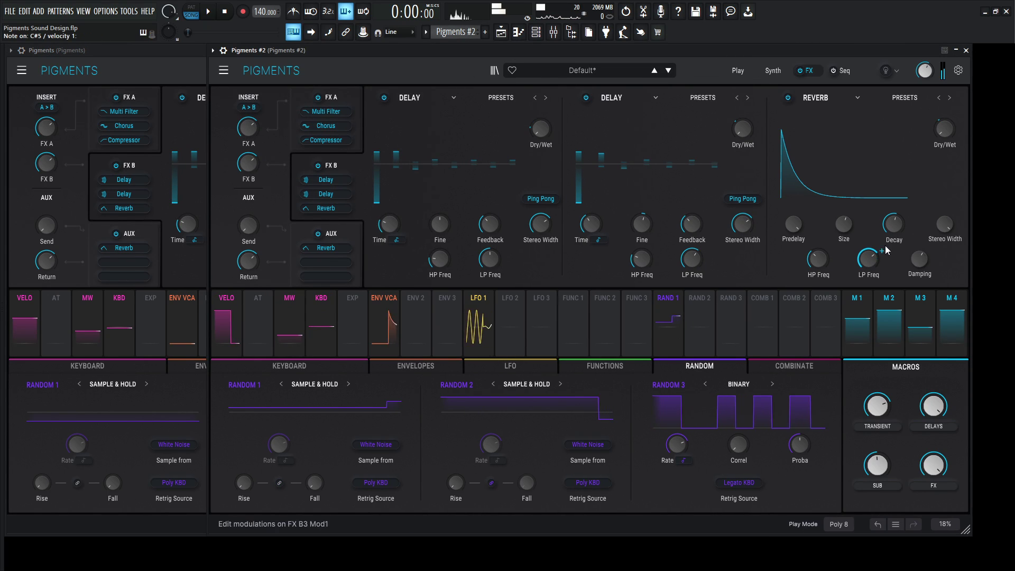
click(156, 69)
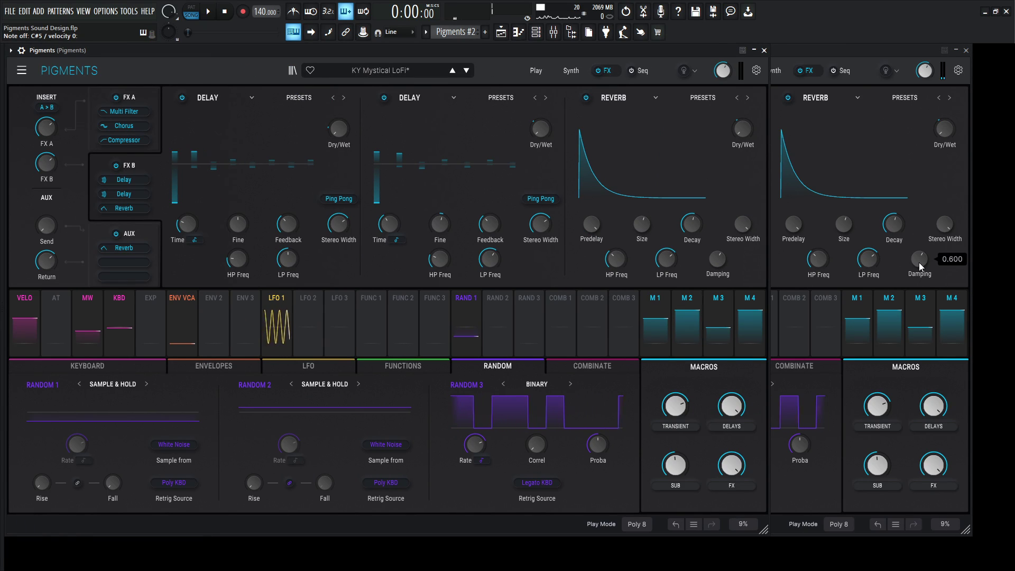
click(801, 55)
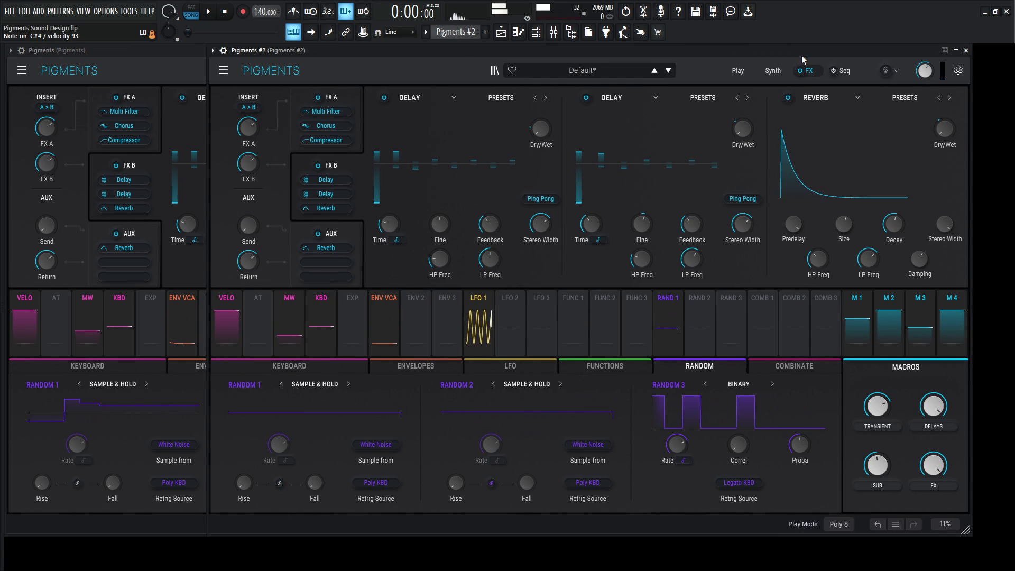
Step: Show the Default instance's Synth page and alternate between both instances to compare their sounds
click(773, 72)
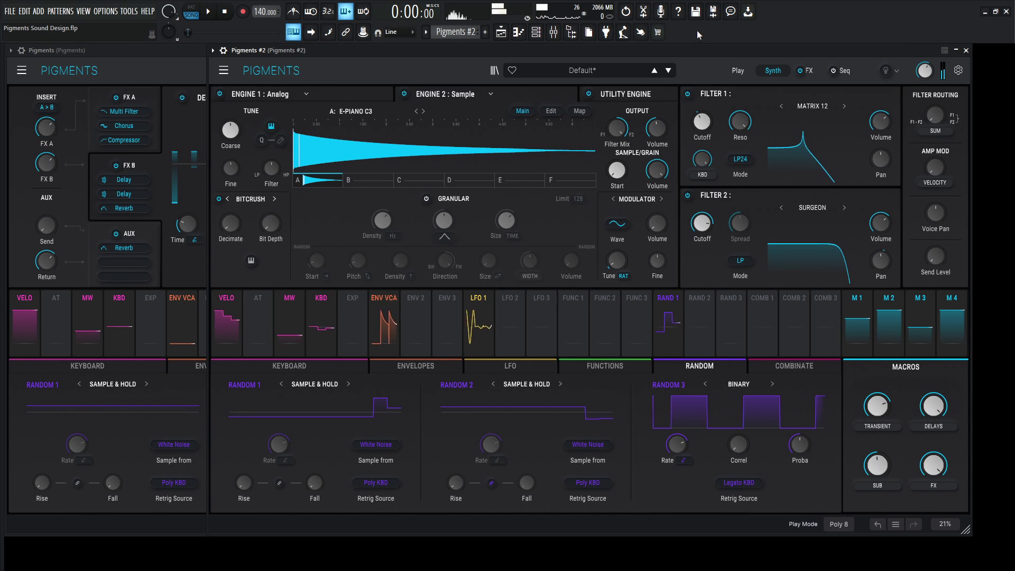
click(190, 66)
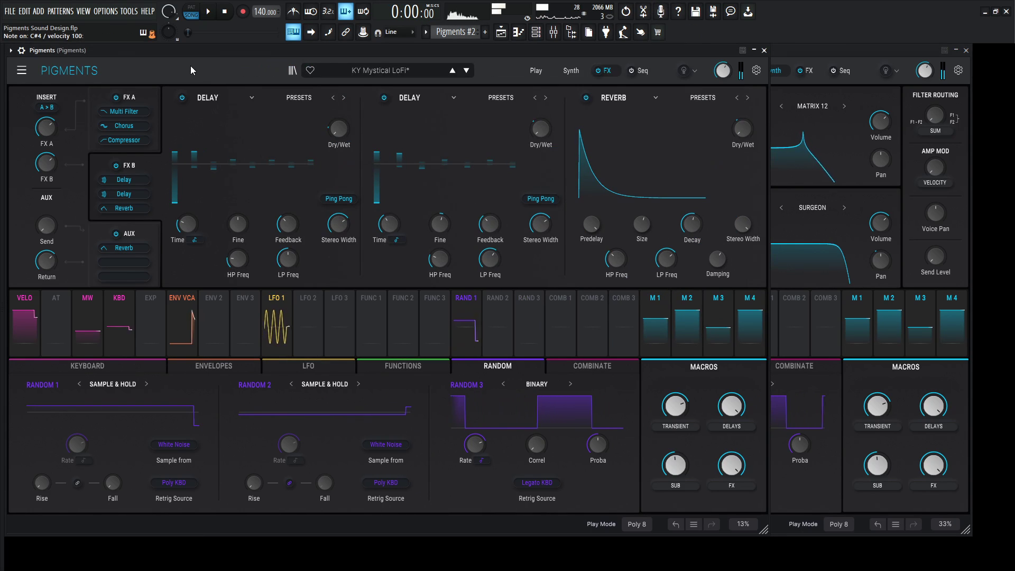
click(800, 55)
click(159, 64)
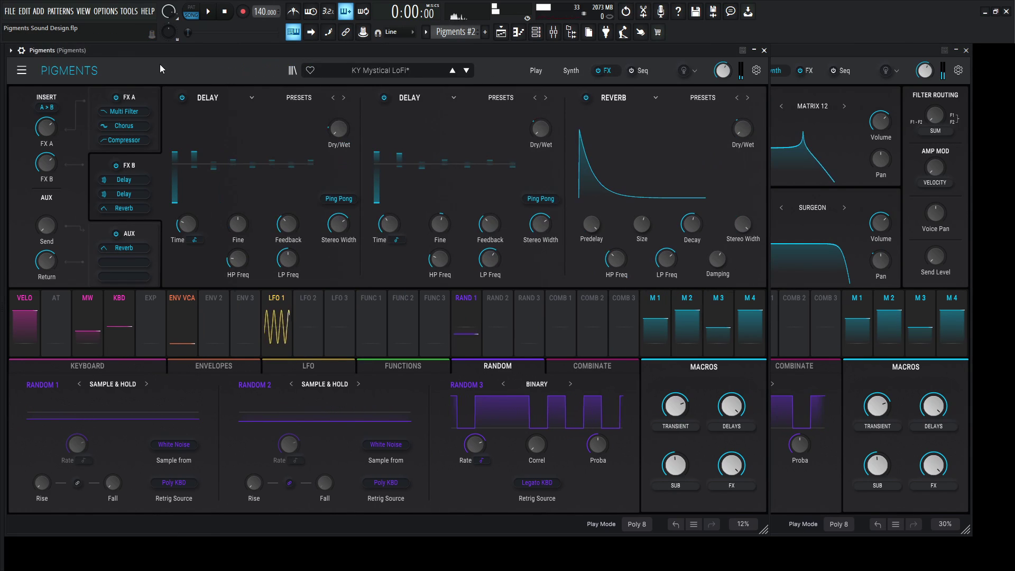